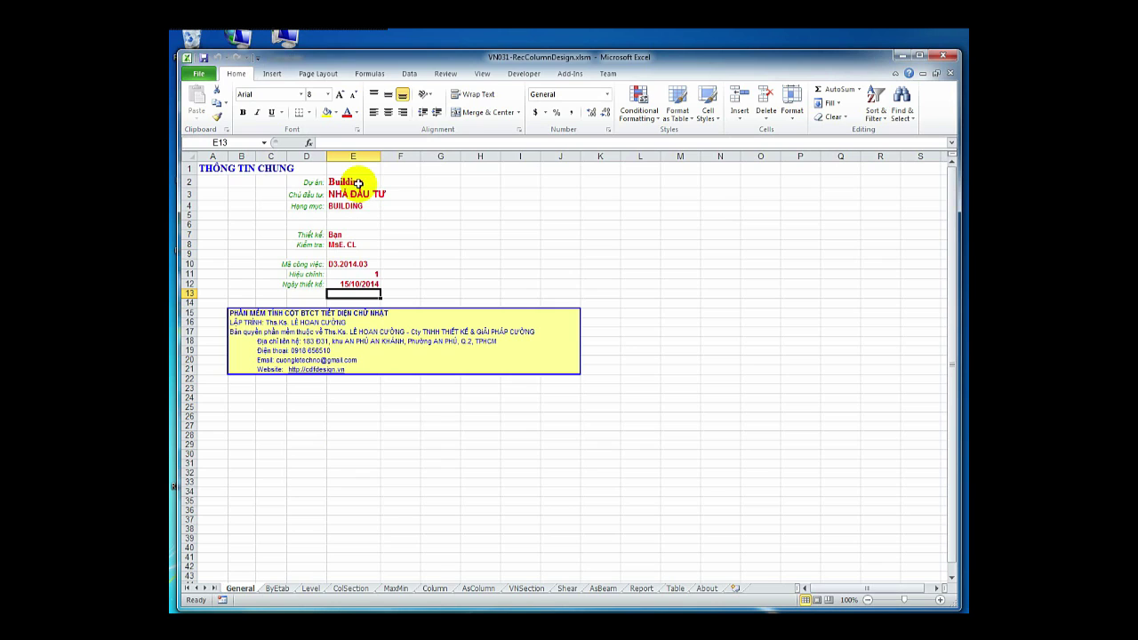
Set the project name (Dự án) in the General sheet to "NHÀ CAO TẦNG".
{"action": "left_click", "coordinate": [357, 183]}
{"action": "type", "text": "NHÀ A"}
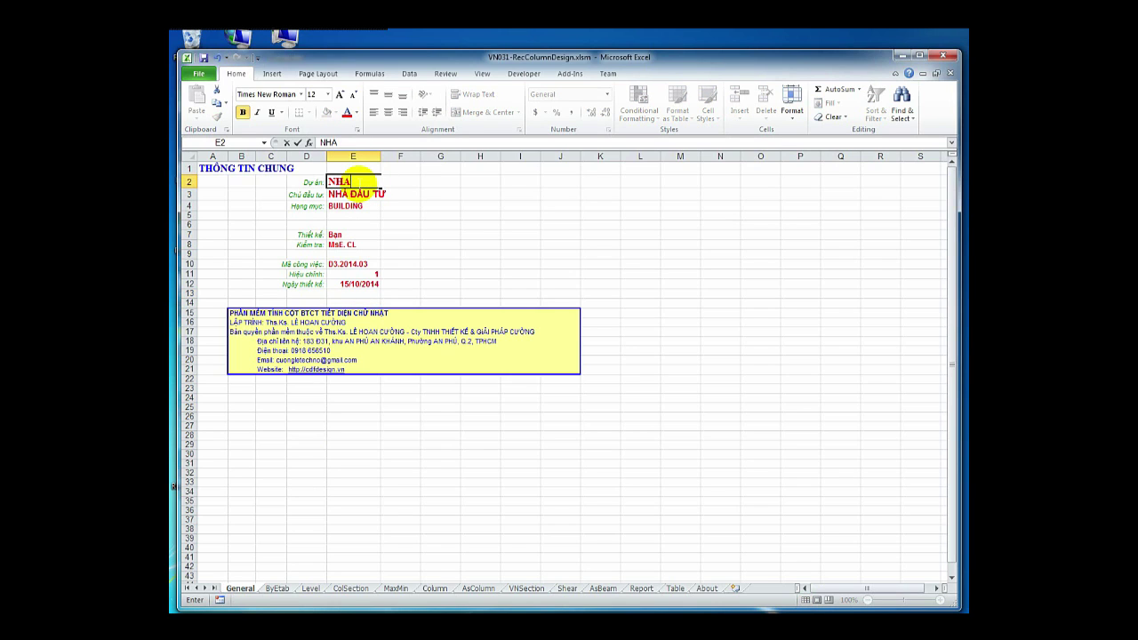
{"action": "key", "text": "BackSpace"}
{"action": "type", "text": "CAO TẦNG"}
{"action": "key", "text": "BackSpace"}
{"action": "key", "text": "BackSpace"}
{"action": "key", "text": "BackSpace"}
{"action": "type", "text": "AO TẦNG"}
{"action": "key", "text": "Return"}
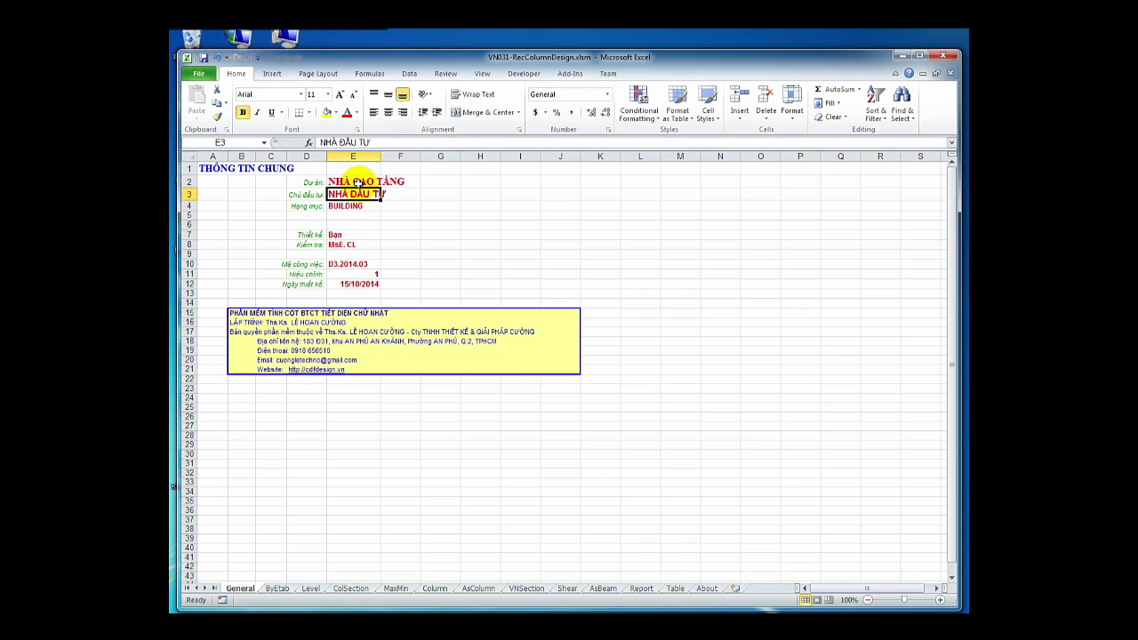
Set the owner (Chủ đầu tư) to "CÔNG TY" and the work item (Hạng mục) to "KHỐI VĂN PHÒNG".
{"action": "type", "text": "CÔNG TY"}
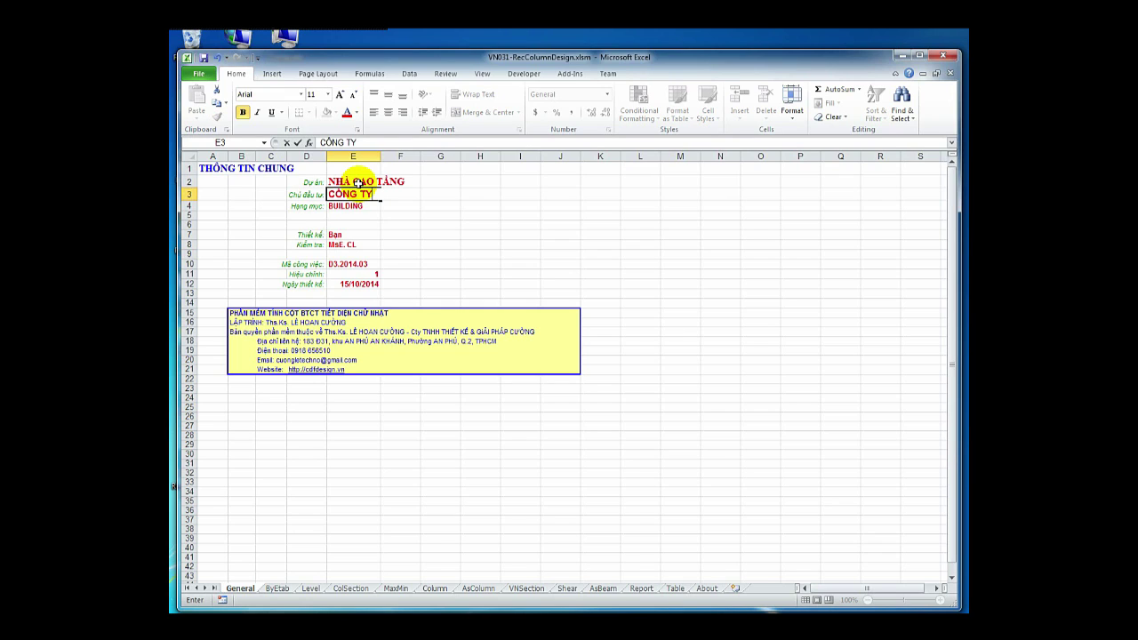
{"action": "key", "text": "Return"}
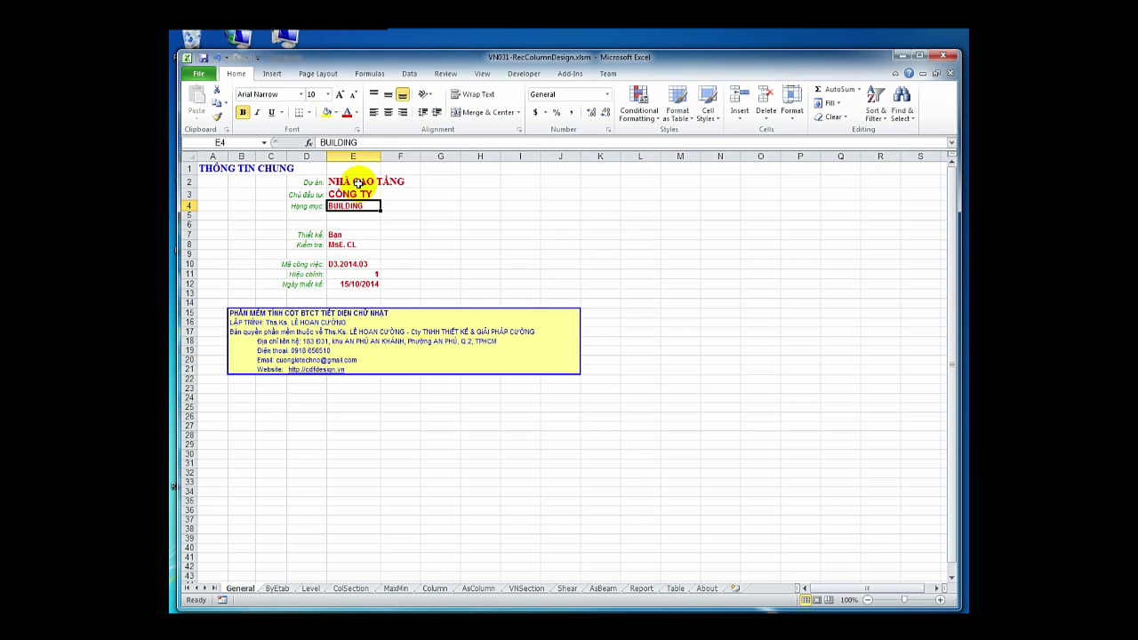
{"action": "type", "text": "KH"}
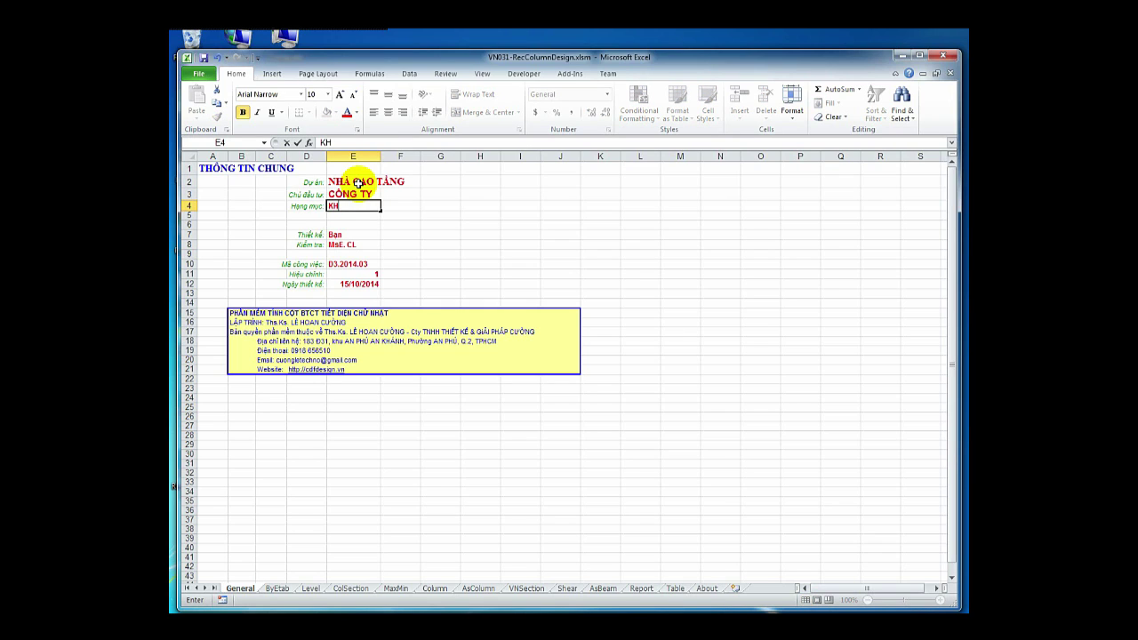
{"action": "type", "text": "ỐI VAĂN PHÒNG"}
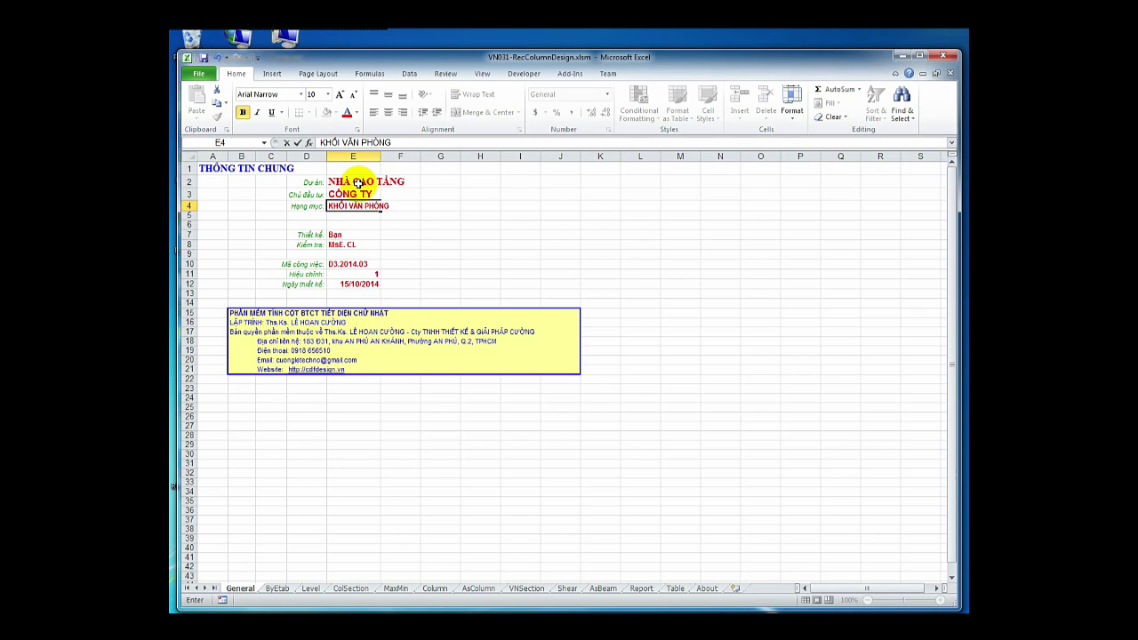
{"action": "key", "text": "Return"}
Set the checker field (Kiểm tra) in cell E8 to "TRƯỞNG PHÒNG".
{"action": "key", "text": "Return"}
{"action": "key", "text": "Return"}
{"action": "key", "text": "Return"}
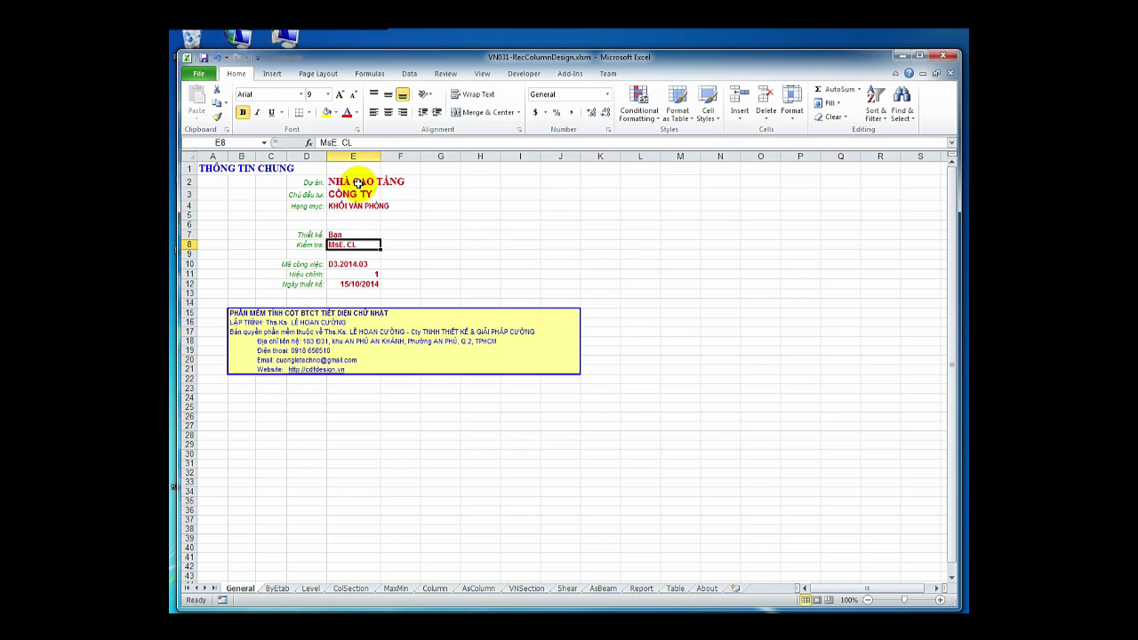
{"action": "type", "text": "TRƯỜNG"}
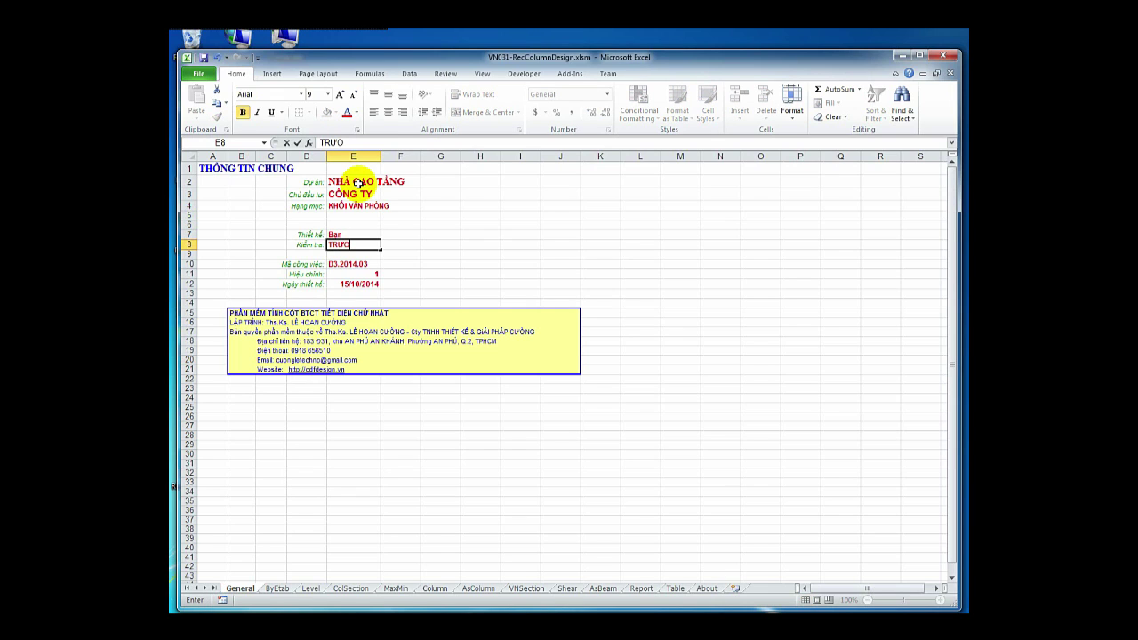
{"action": "type", "text": " PHÓ"}
{"action": "type", "text": "NG PHÒNG"}
{"action": "key", "text": "Return"}
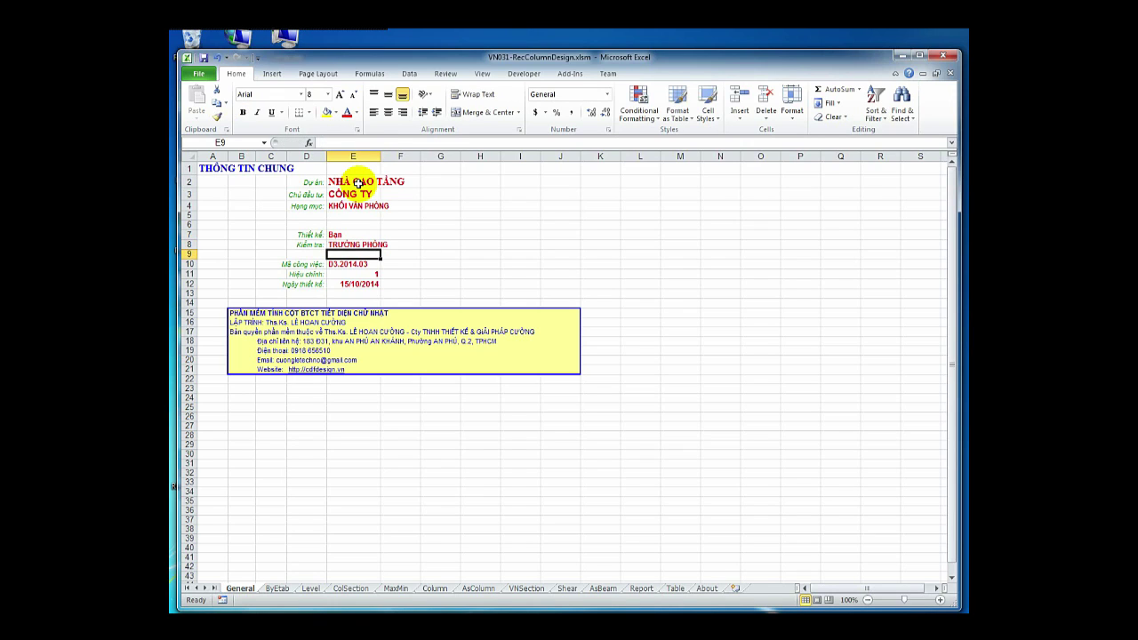
Set the design date (Ngày thiết kế) in cell E12 to 28/10/2015.
{"action": "key", "text": "Return"}
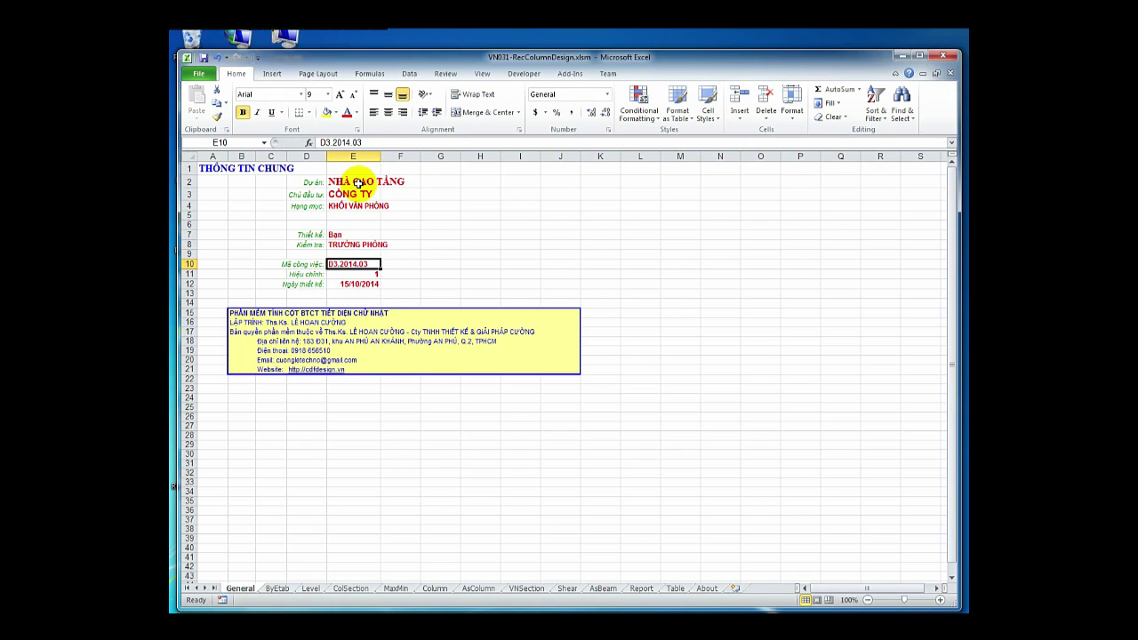
{"action": "key", "text": "Return"}
{"action": "key", "text": "Return"}
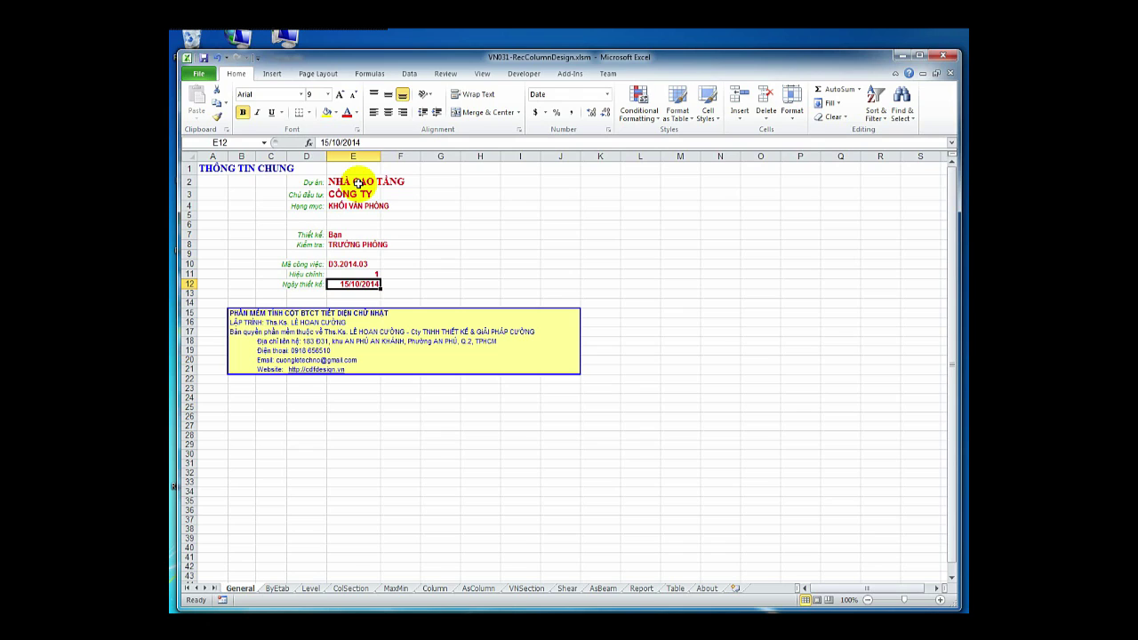
{"action": "type", "text": "28/"}
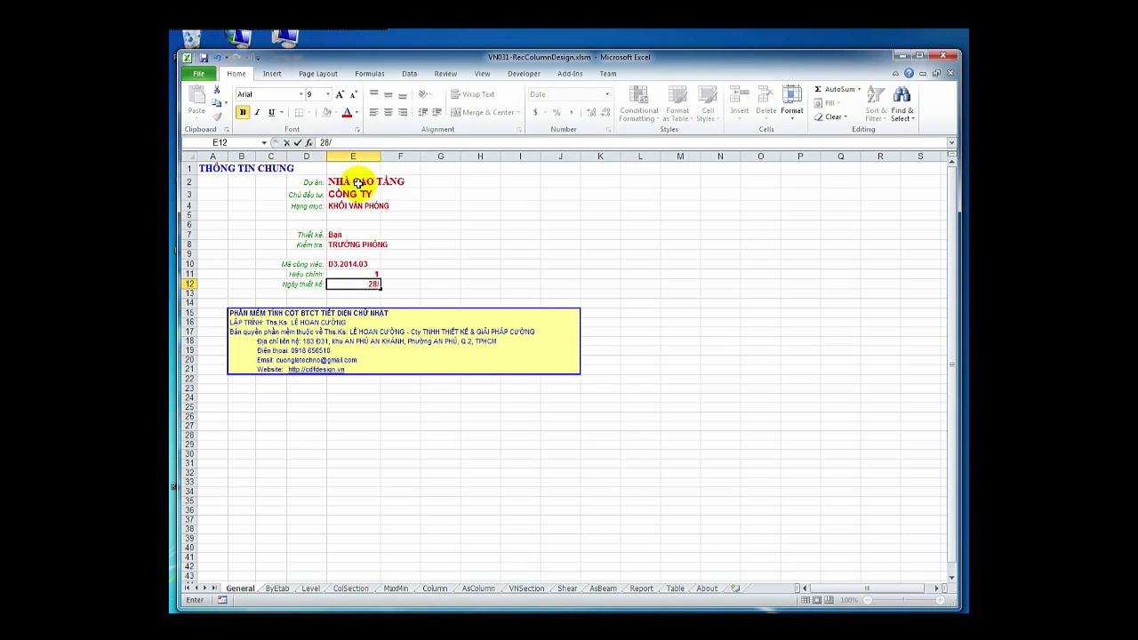
{"action": "type", "text": "10/2015"}
{"action": "key", "text": "Return"}
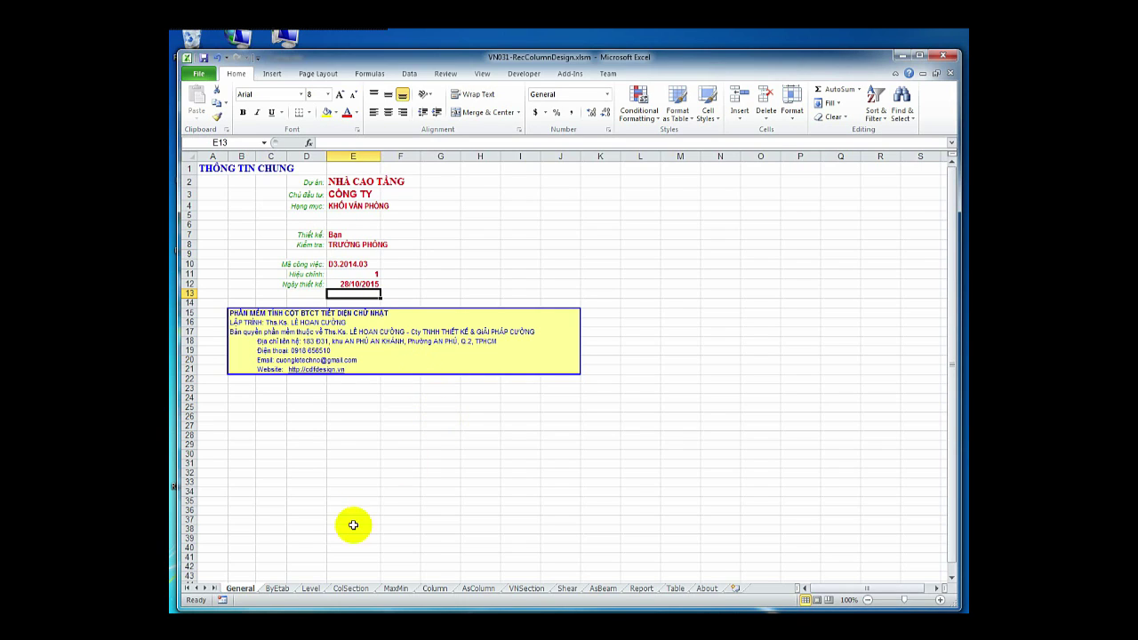
Review the ByEtab, Level, ColSection, MaxMin, Column and AsColumn sheets for the column input data and internal forces.
{"action": "left_click", "coordinate": [287, 591]}
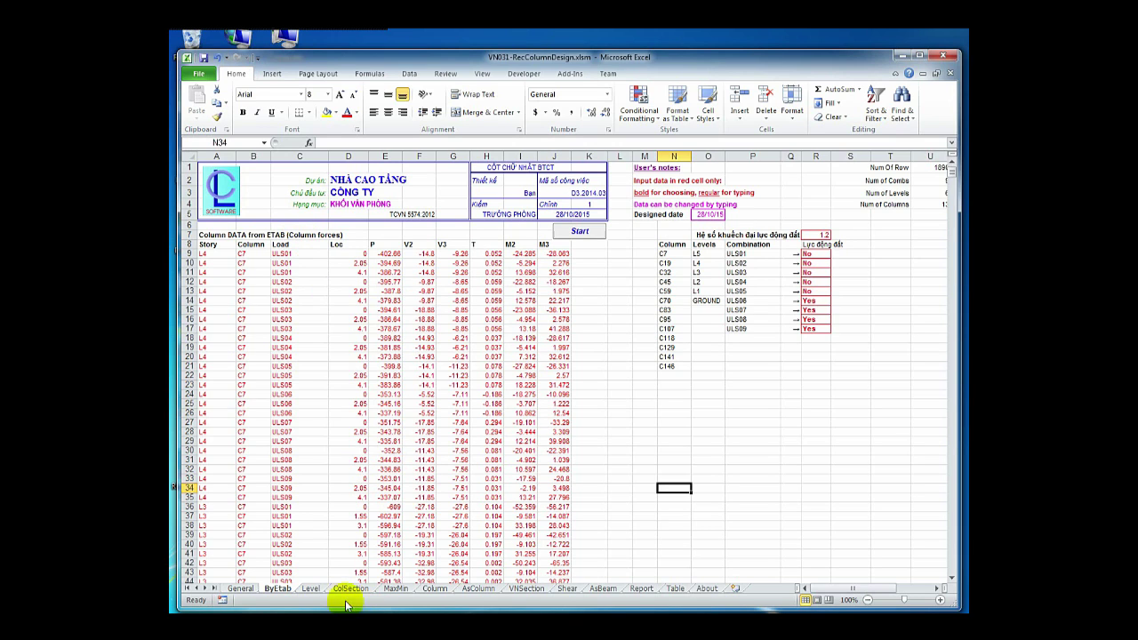
{"action": "left_click", "coordinate": [311, 589]}
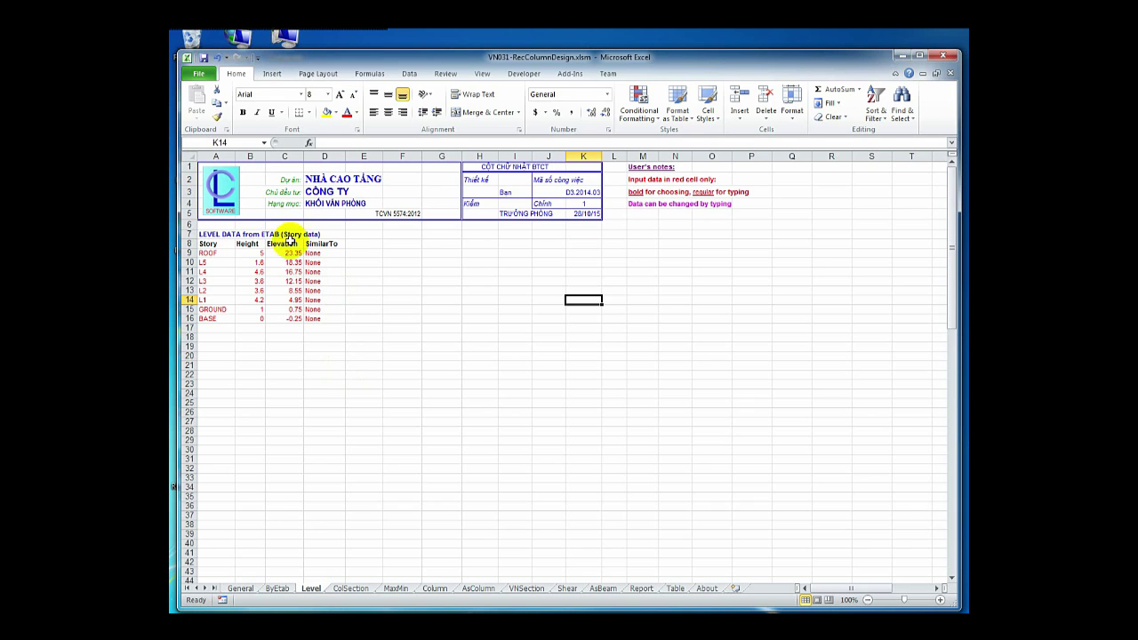
{"action": "left_click", "coordinate": [349, 589]}
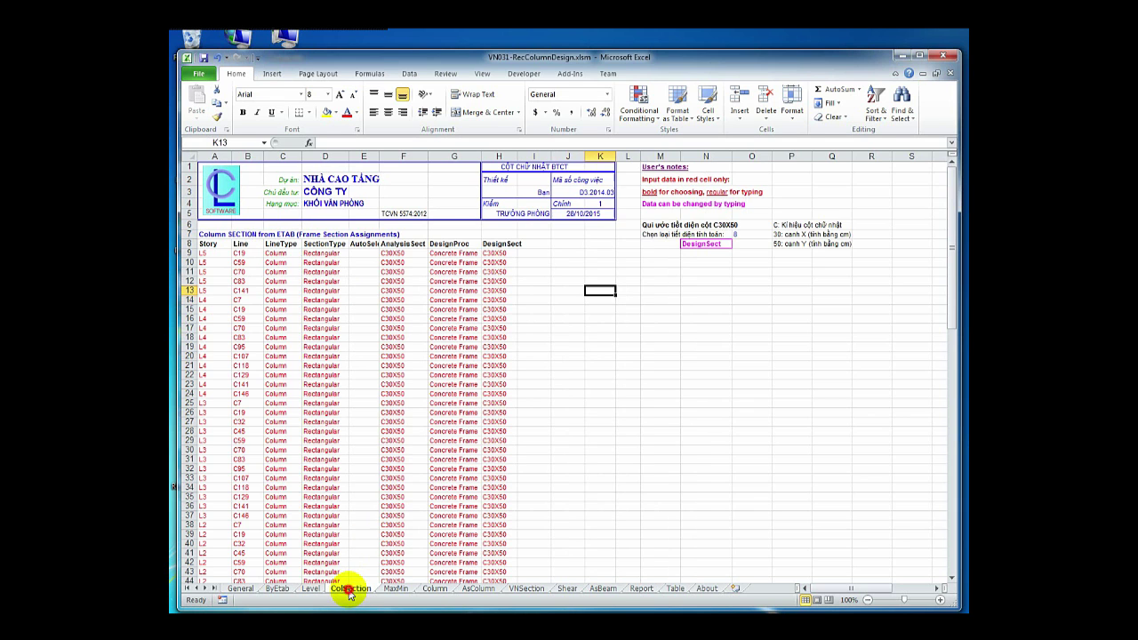
{"action": "key", "text": "ctrl+Page_Up"}
{"action": "left_click", "coordinate": [349, 589]}
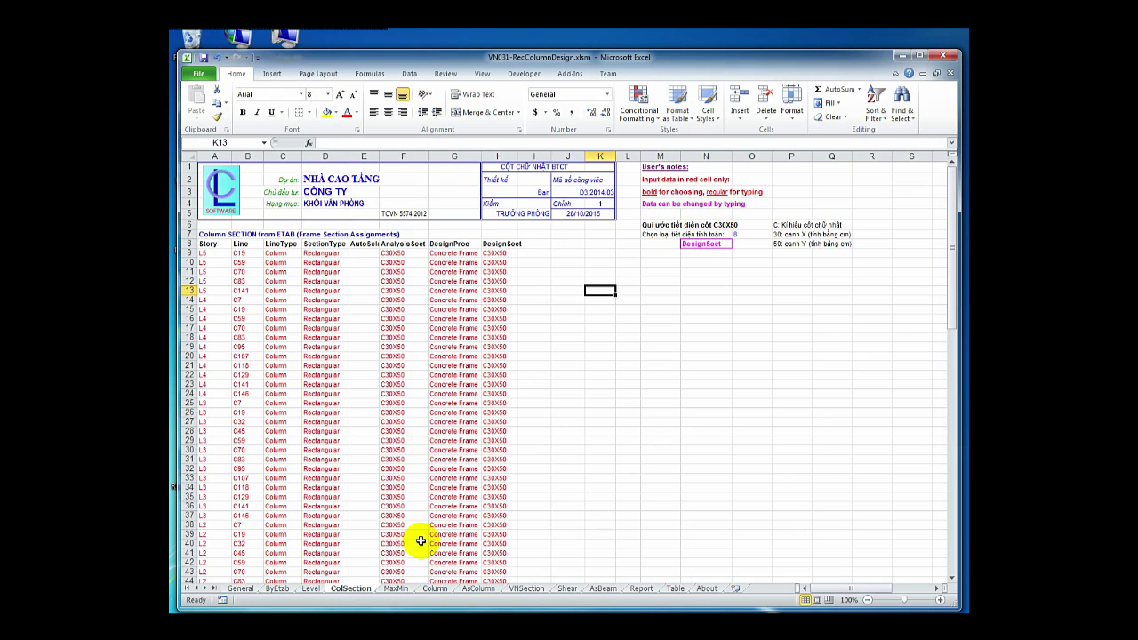
{"action": "left_click", "coordinate": [396, 589]}
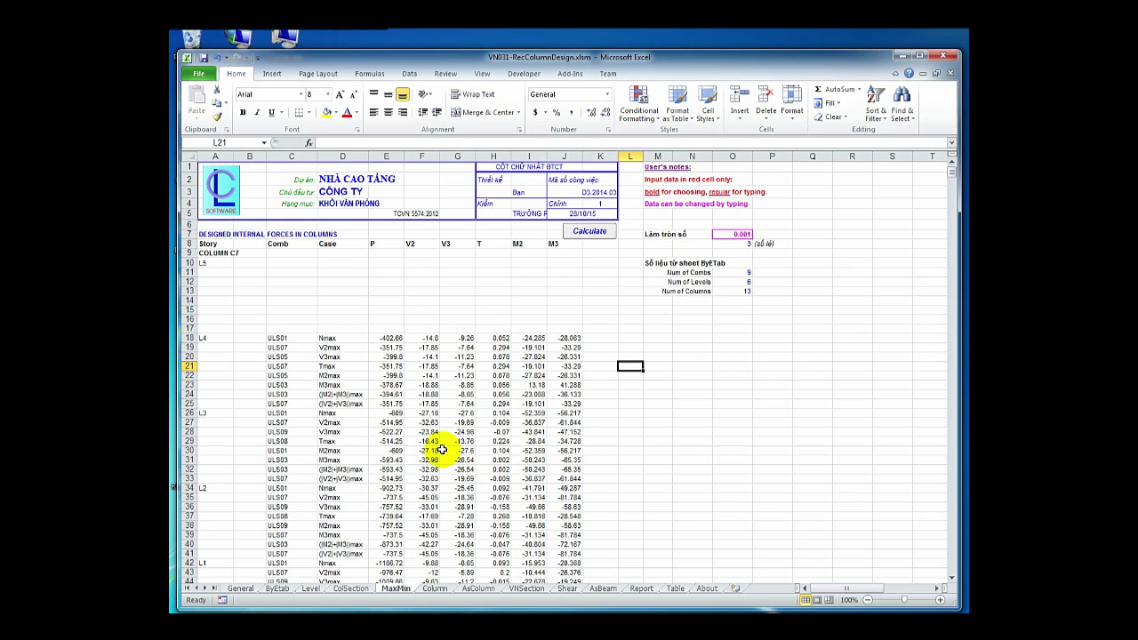
{"action": "left_click", "coordinate": [435, 589]}
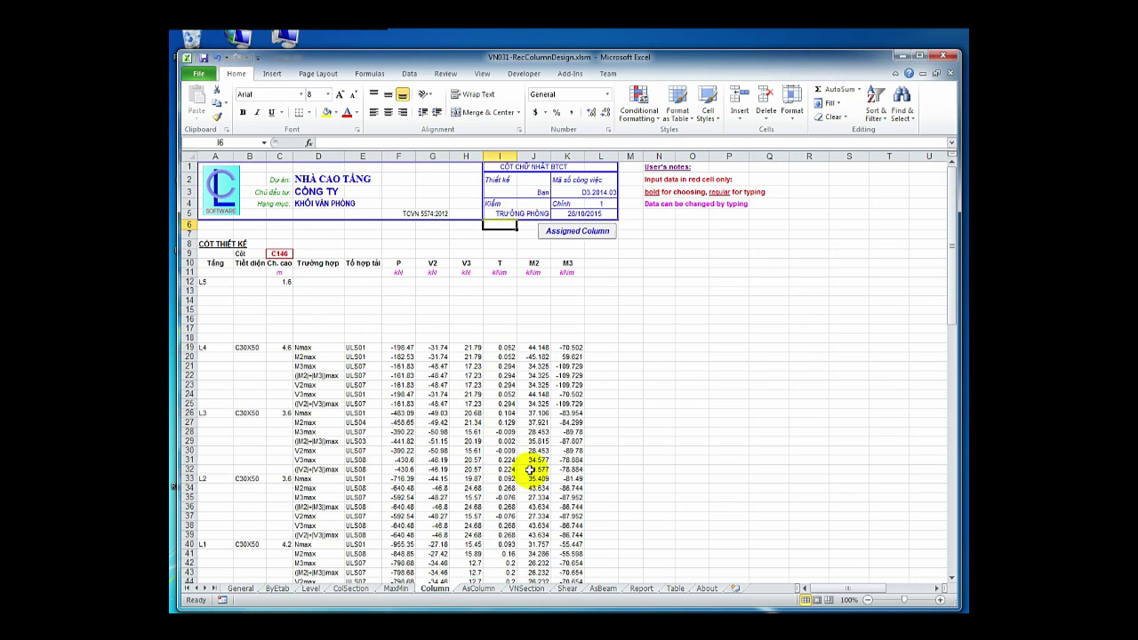
{"action": "left_click", "coordinate": [479, 589]}
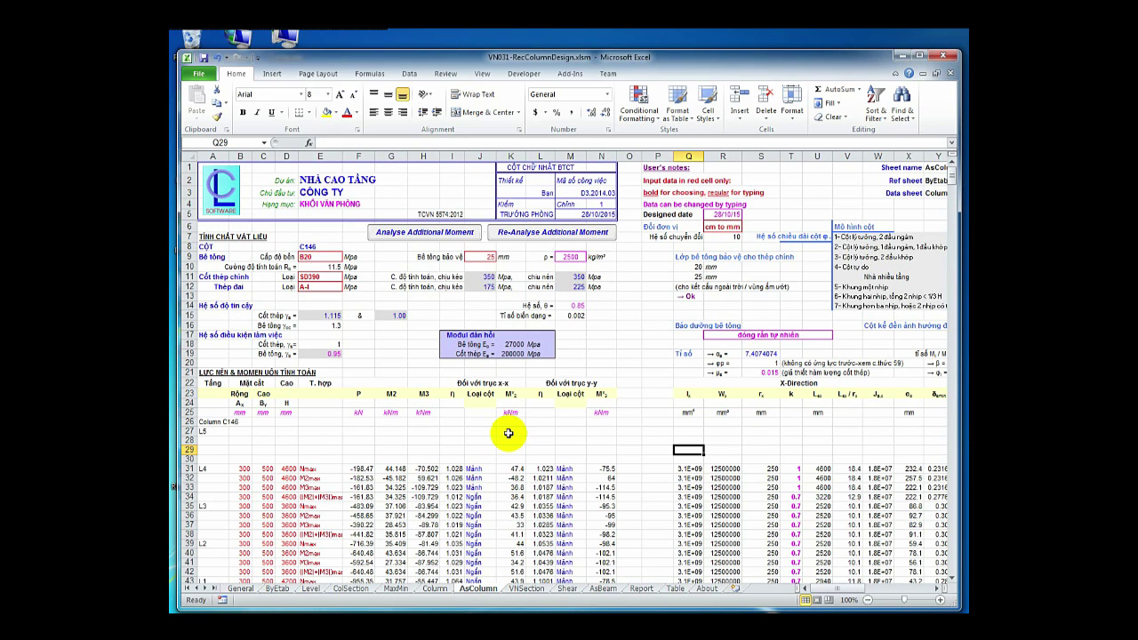
Examine the VNSection, Shear, AsBeam, Report, Table and About sheets for the design checks, summary and reference tables.
{"action": "left_click", "coordinate": [527, 589]}
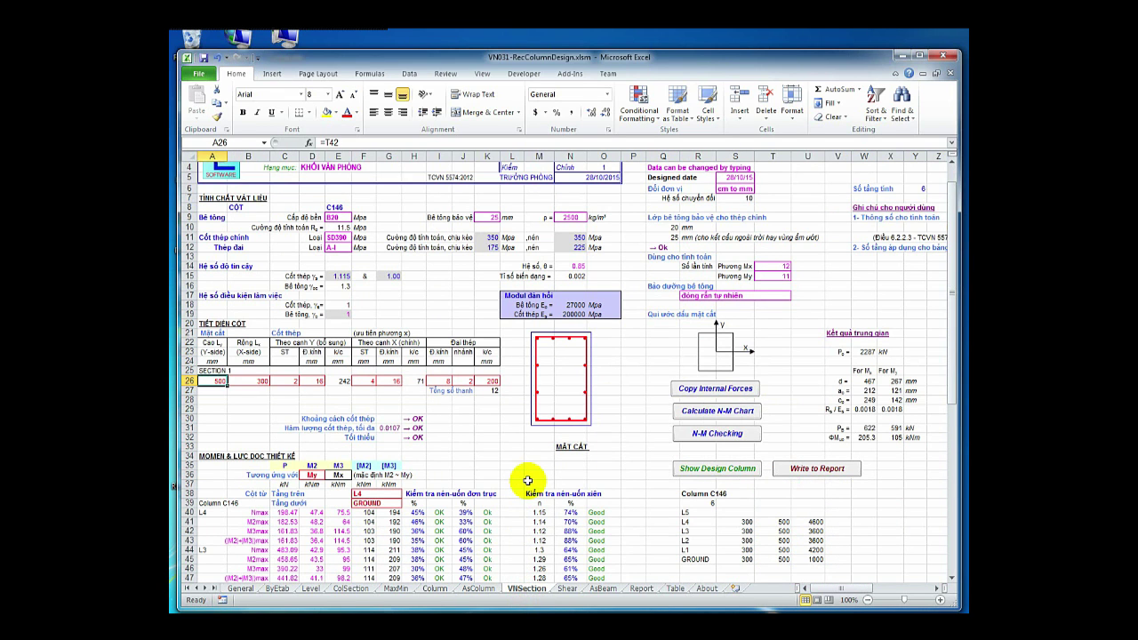
{"action": "scroll", "coordinate": [520, 478], "scroll_direction": "up", "scroll_amount": 1}
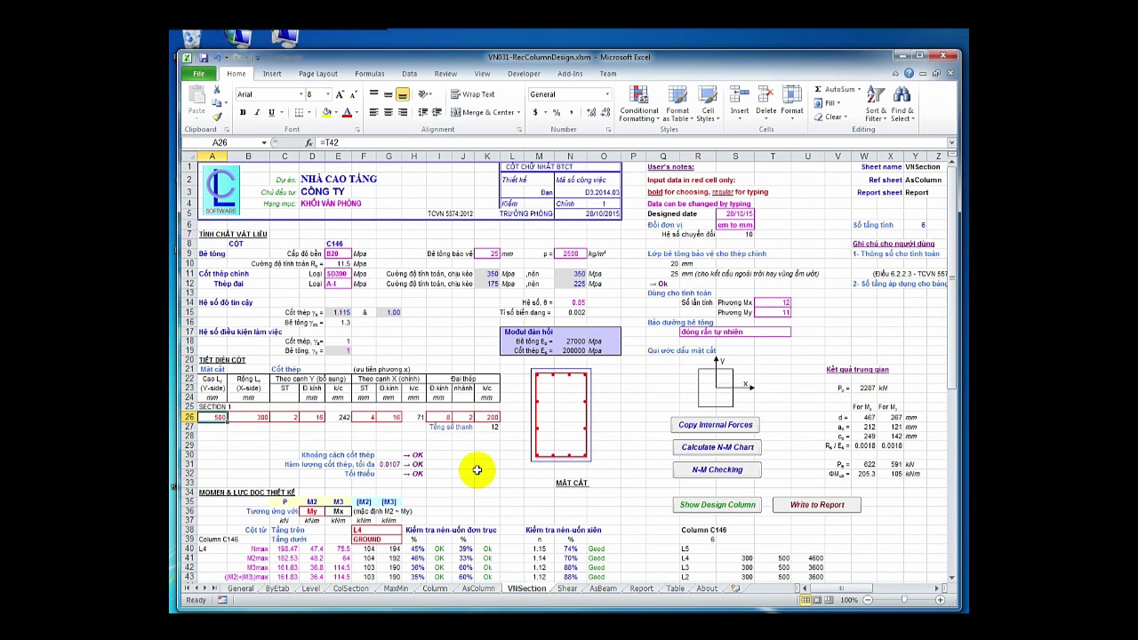
{"action": "scroll", "coordinate": [476, 469], "scroll_direction": "down", "scroll_amount": 1}
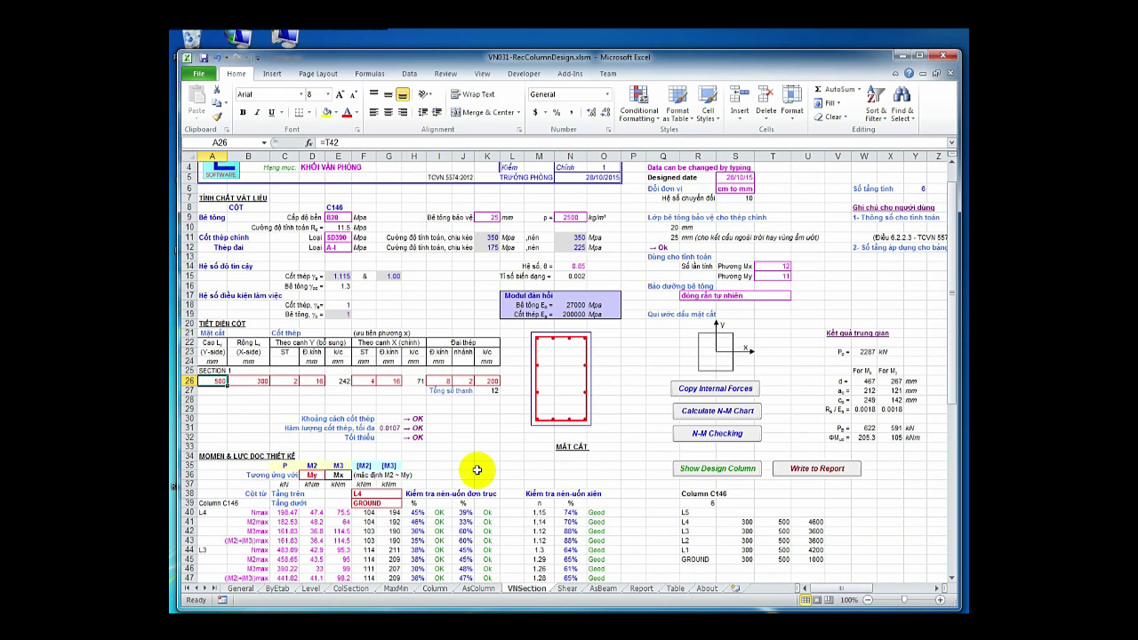
{"action": "scroll", "coordinate": [476, 470], "scroll_direction": "up", "scroll_amount": 1}
{"action": "left_click", "coordinate": [567, 588]}
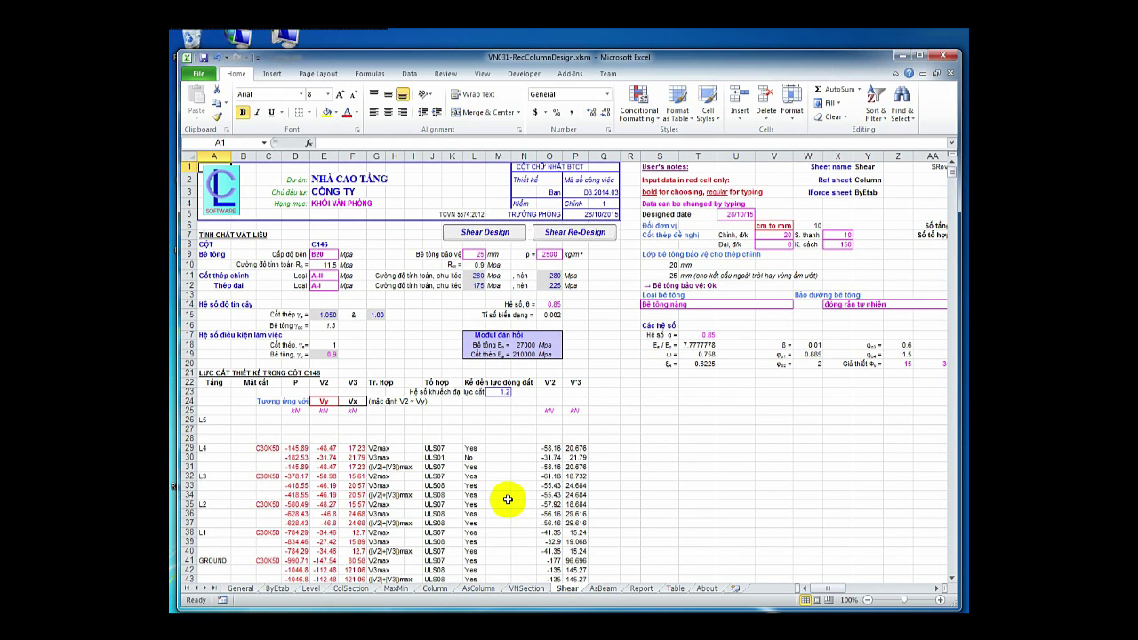
{"action": "left_click", "coordinate": [603, 589]}
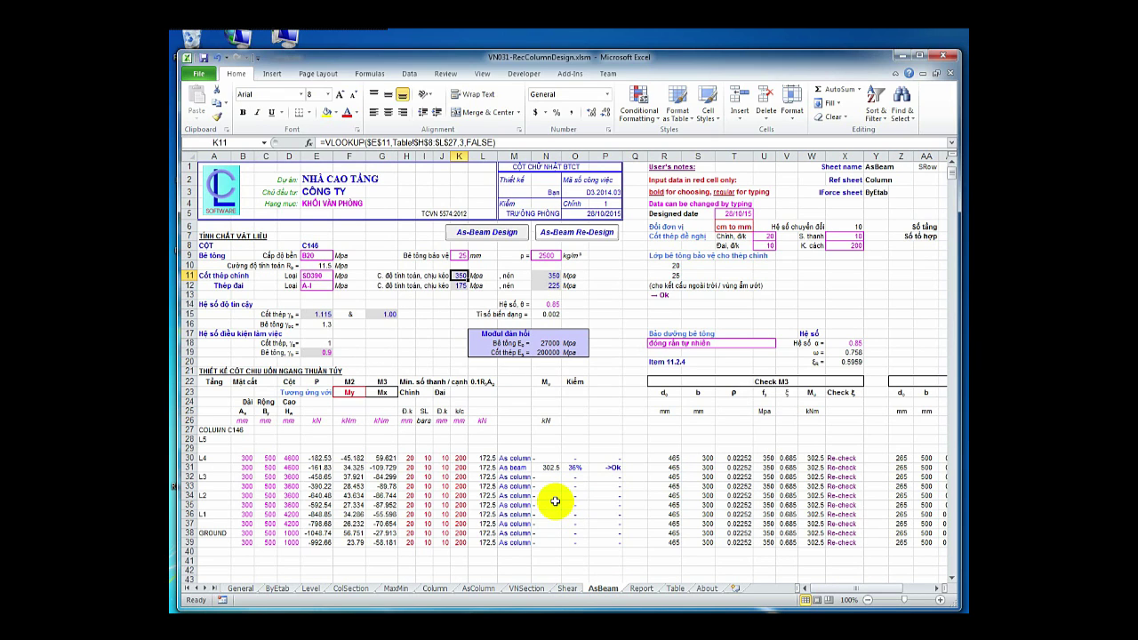
{"action": "left_click", "coordinate": [643, 588]}
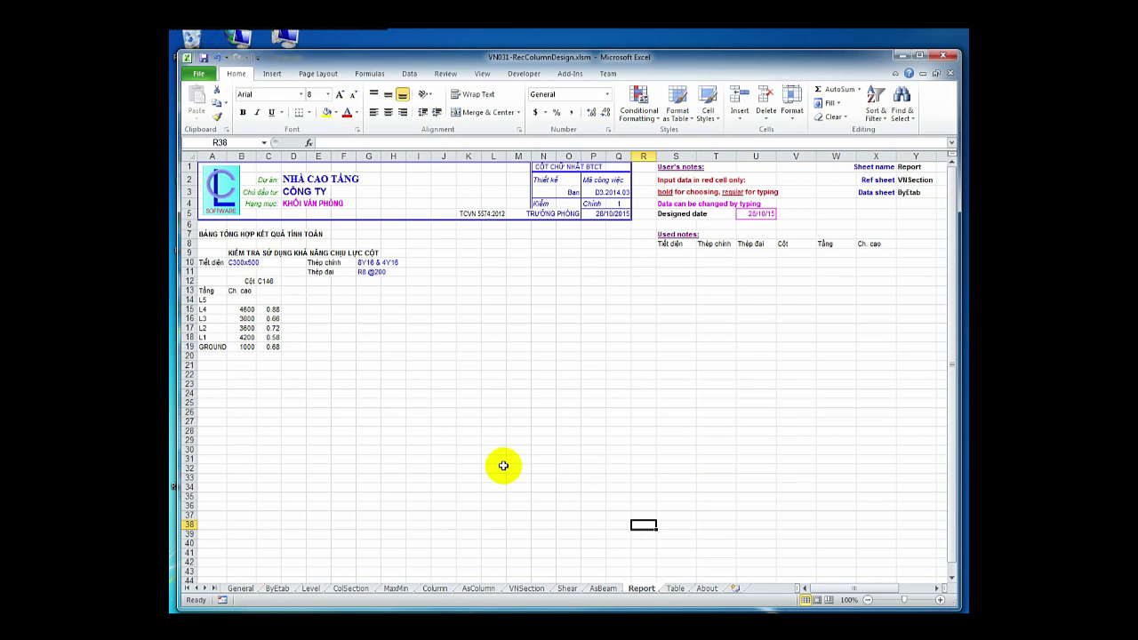
{"action": "left_click", "coordinate": [676, 589]}
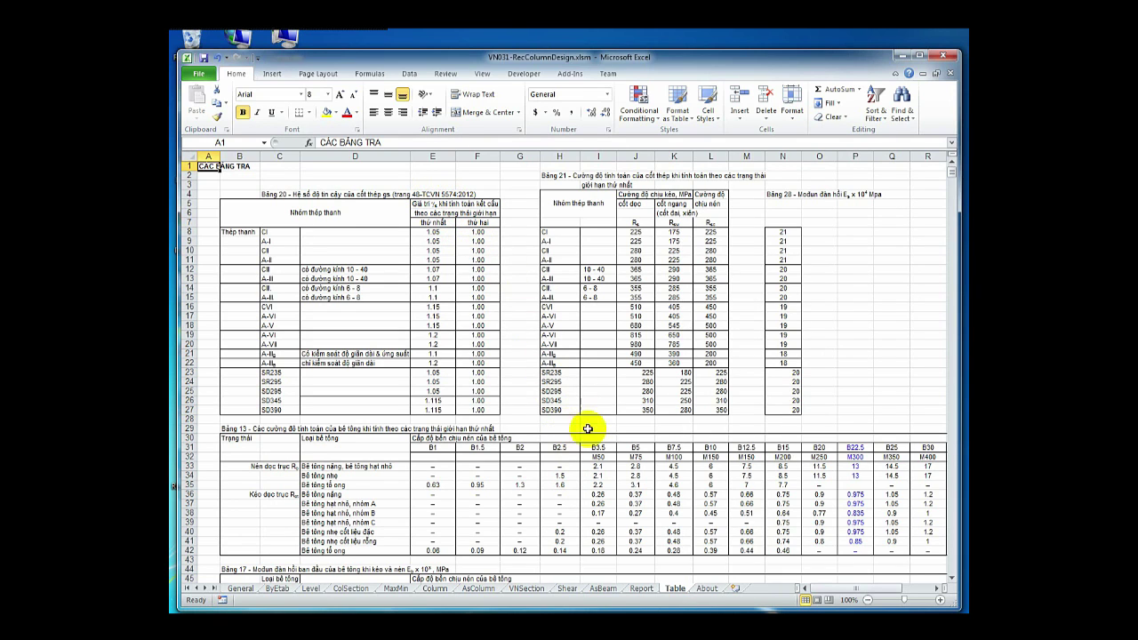
{"action": "left_click", "coordinate": [707, 589]}
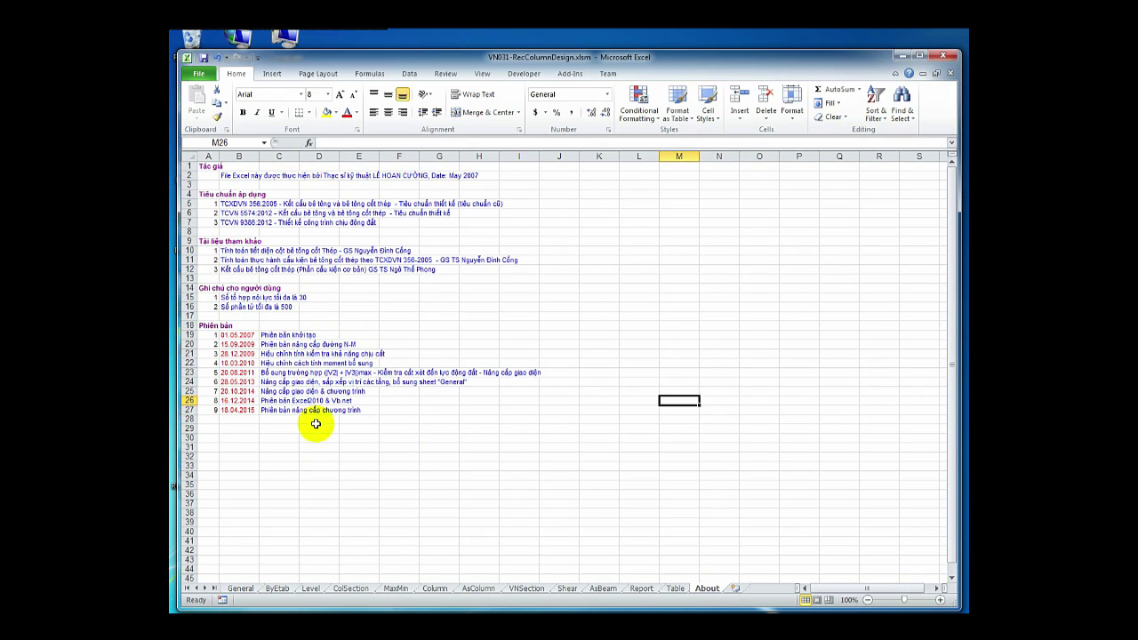
Return to the ByEtab sheet, switch to ETABS and select all line objects of type Column.
{"action": "left_click", "coordinate": [279, 589]}
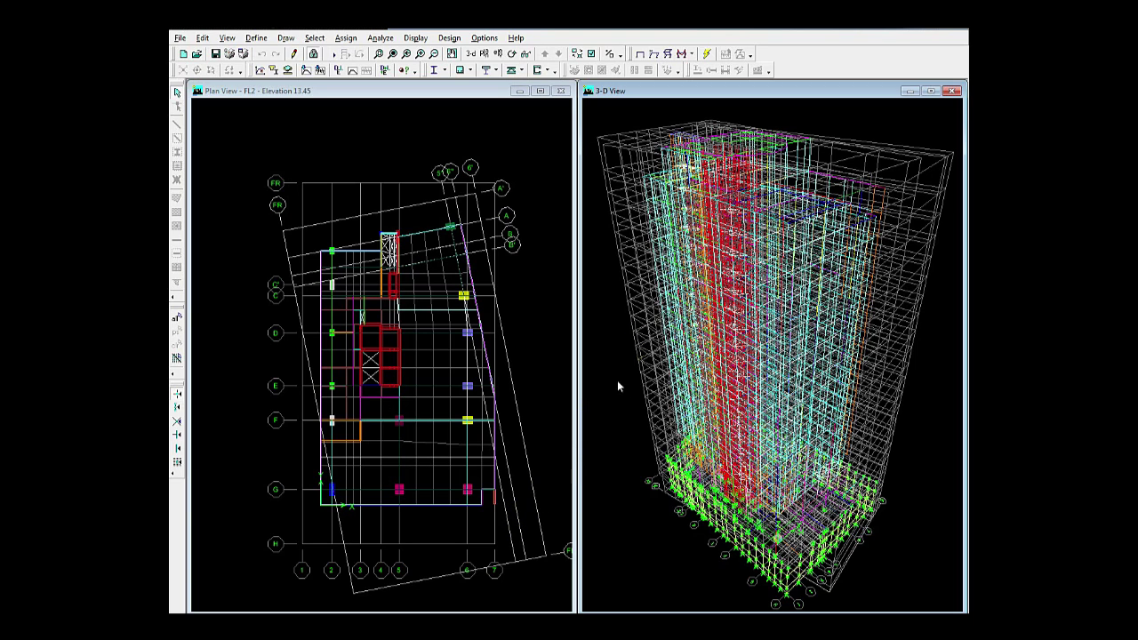
{"action": "left_click", "coordinate": [315, 39]}
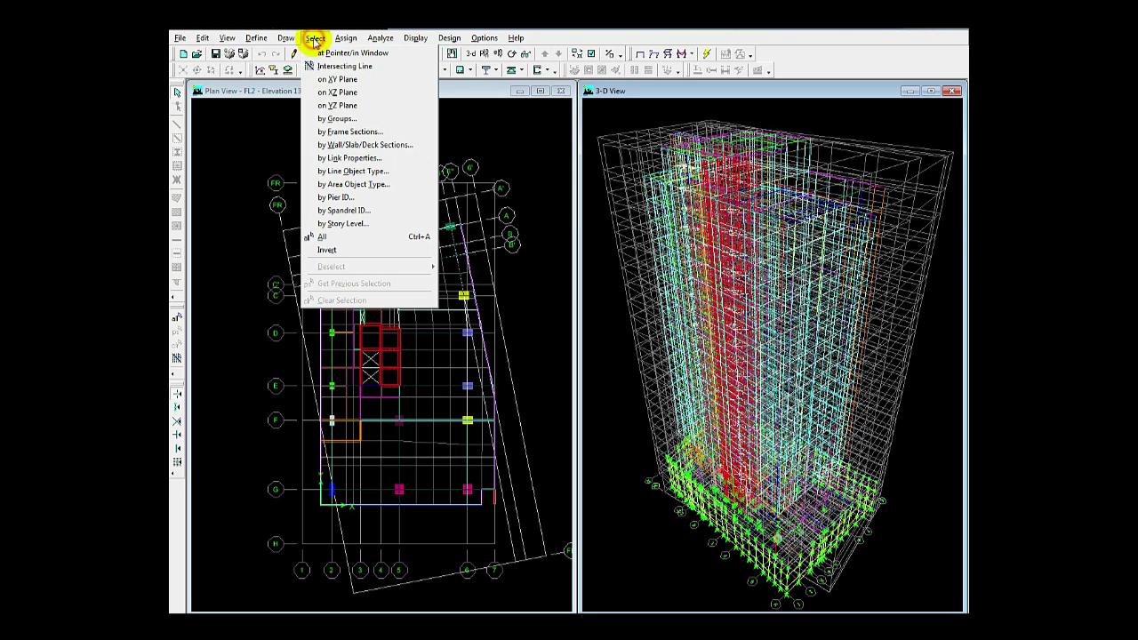
{"action": "left_click", "coordinate": [369, 172]}
{"action": "left_click", "coordinate": [507, 306]}
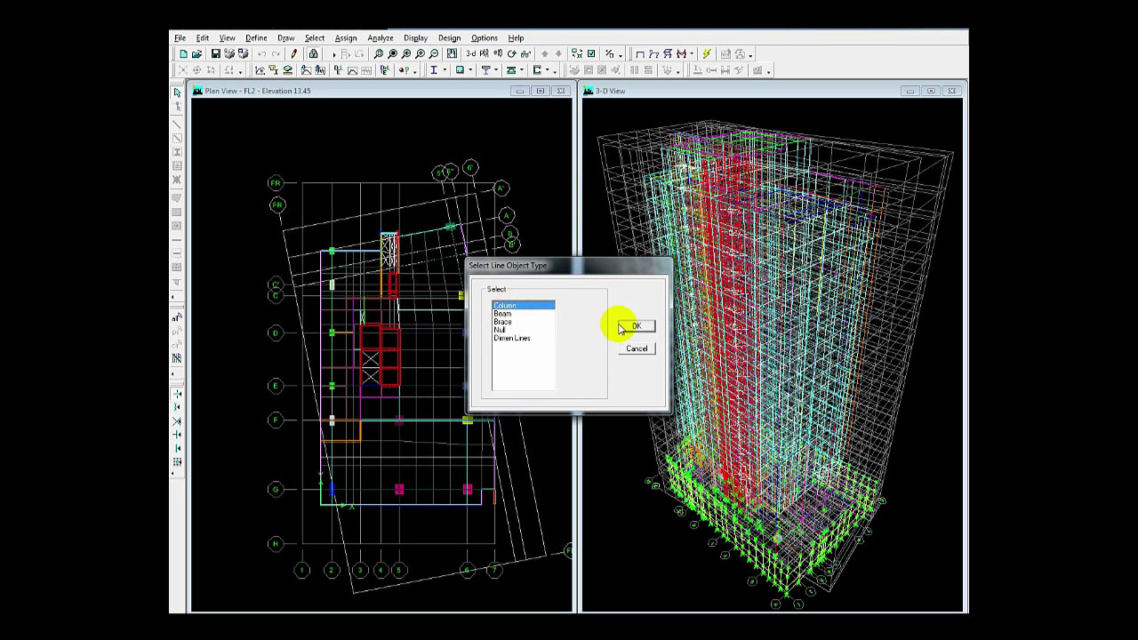
{"action": "left_click", "coordinate": [623, 328]}
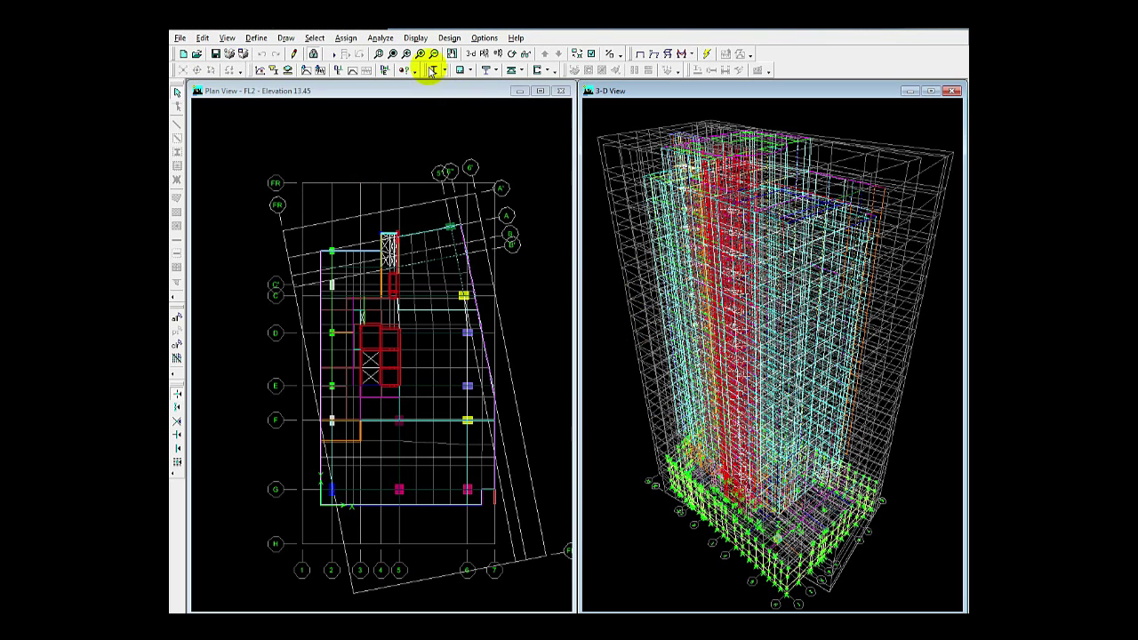
Open the choice of tables to display for the selected columns, and switch to Excel to check the ByEtab sheet's data heading.
{"action": "left_click", "coordinate": [415, 38]}
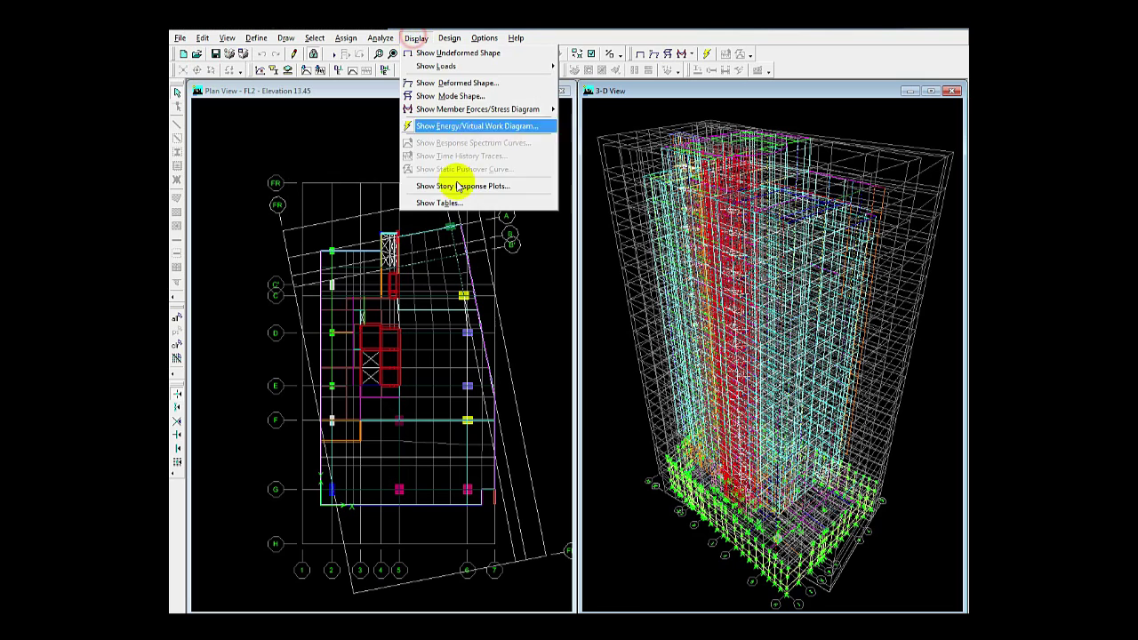
{"action": "left_click", "coordinate": [513, 242]}
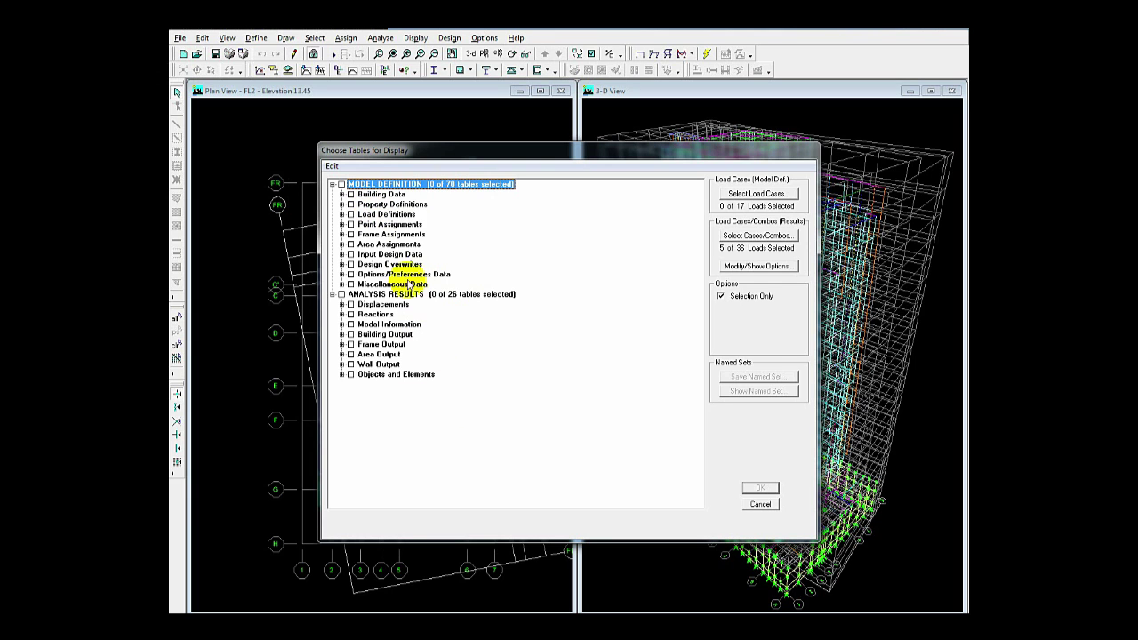
{"action": "mouse_move", "coordinate": [532, 612]}
{"action": "left_click", "coordinate": [534, 560]}
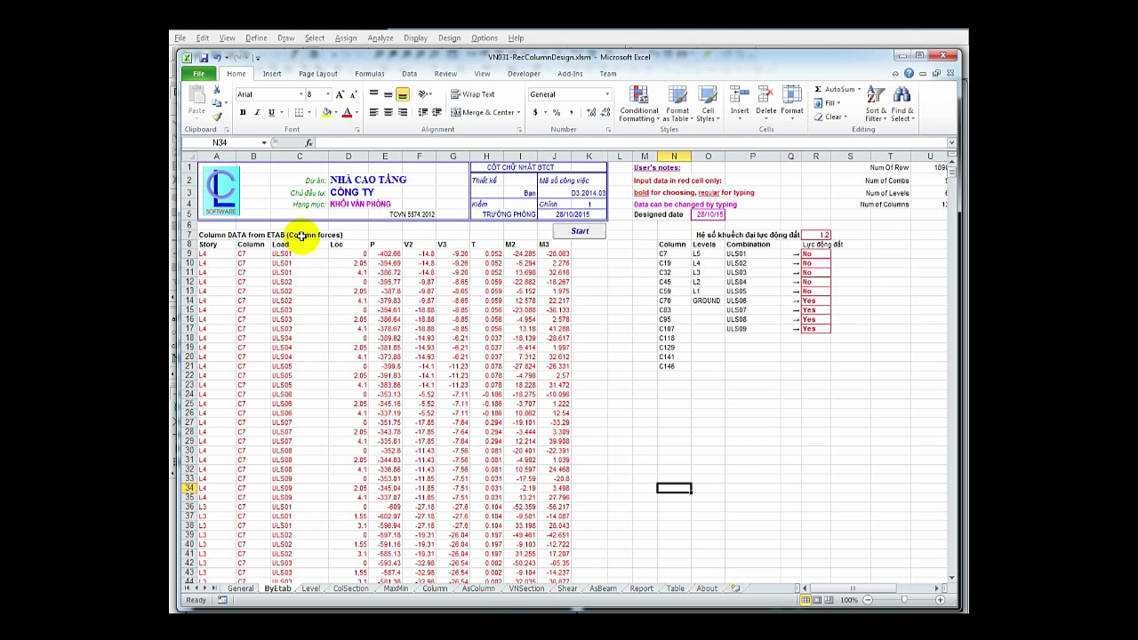
Check the Level and ColSection sheet headings for the ETABS tables they require, and return to the ByEtab sheet.
{"action": "left_click", "coordinate": [309, 588]}
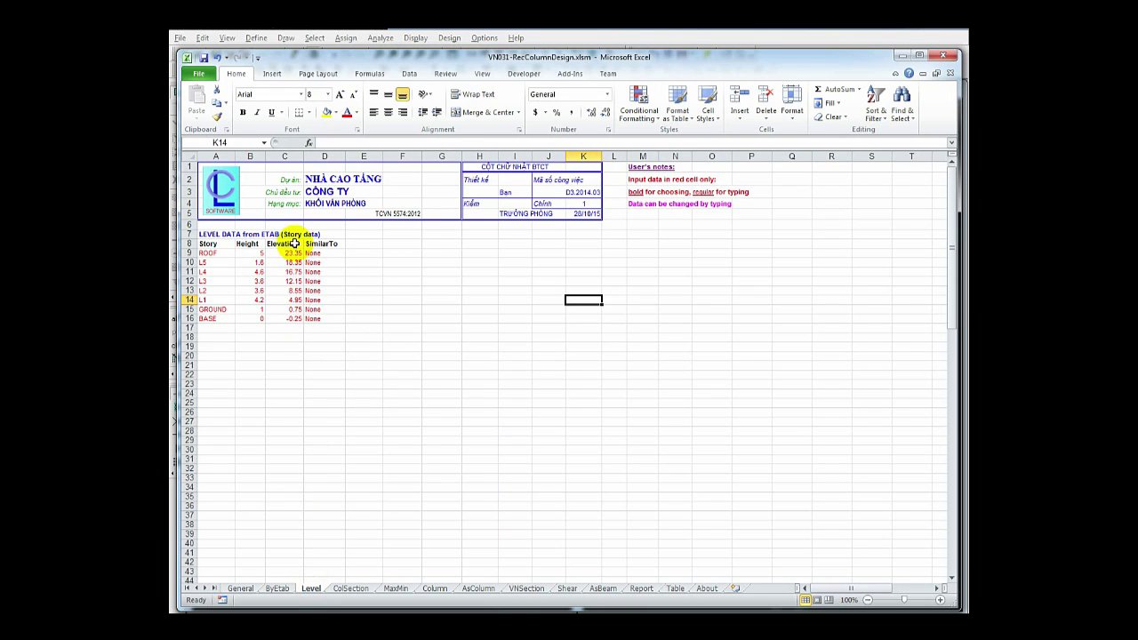
{"action": "left_click", "coordinate": [352, 588]}
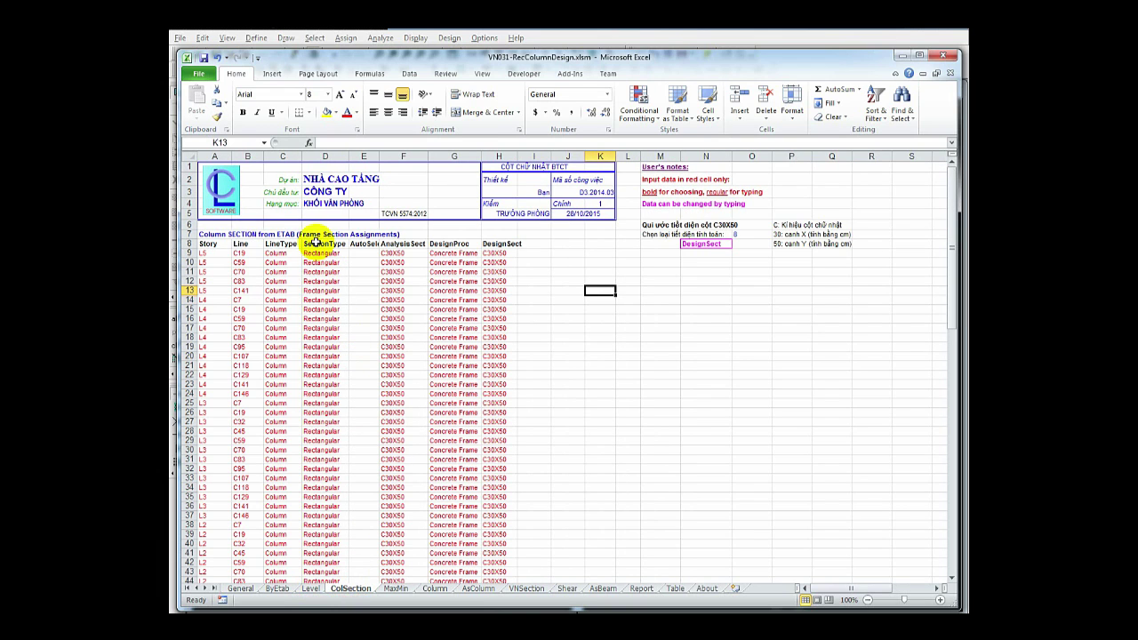
{"action": "left_click", "coordinate": [310, 587]}
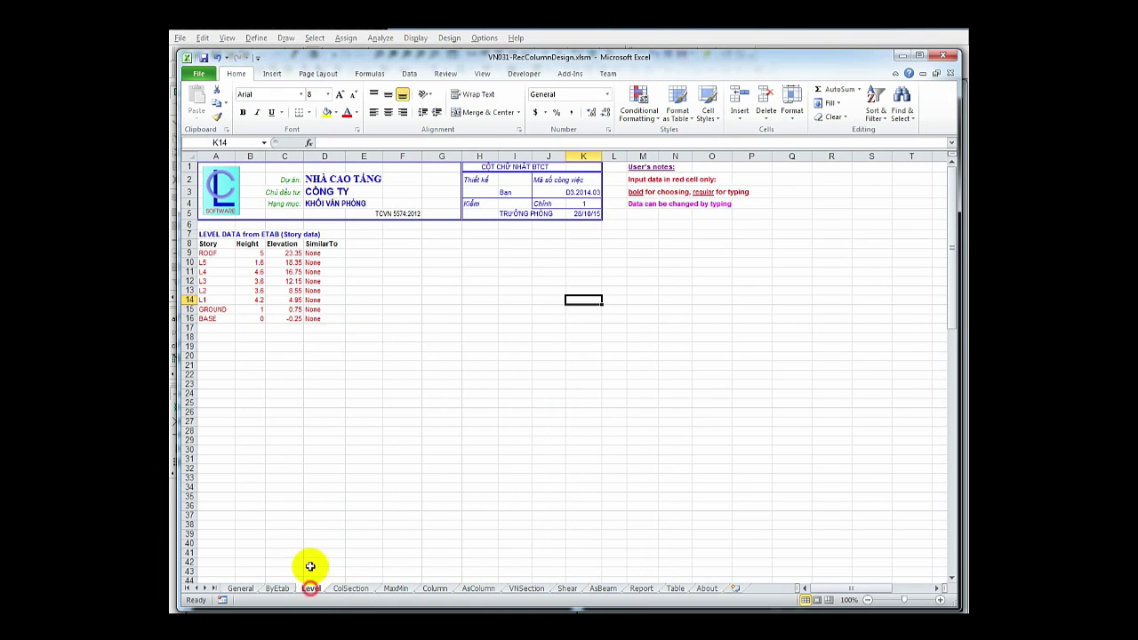
{"action": "left_click", "coordinate": [351, 588]}
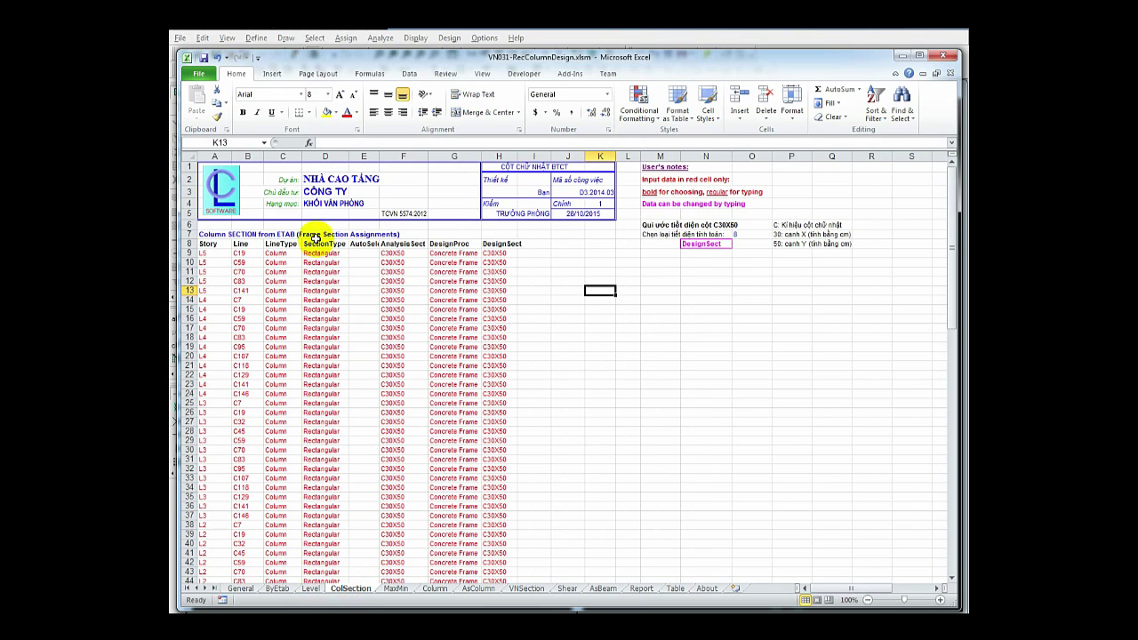
{"action": "left_click", "coordinate": [278, 587]}
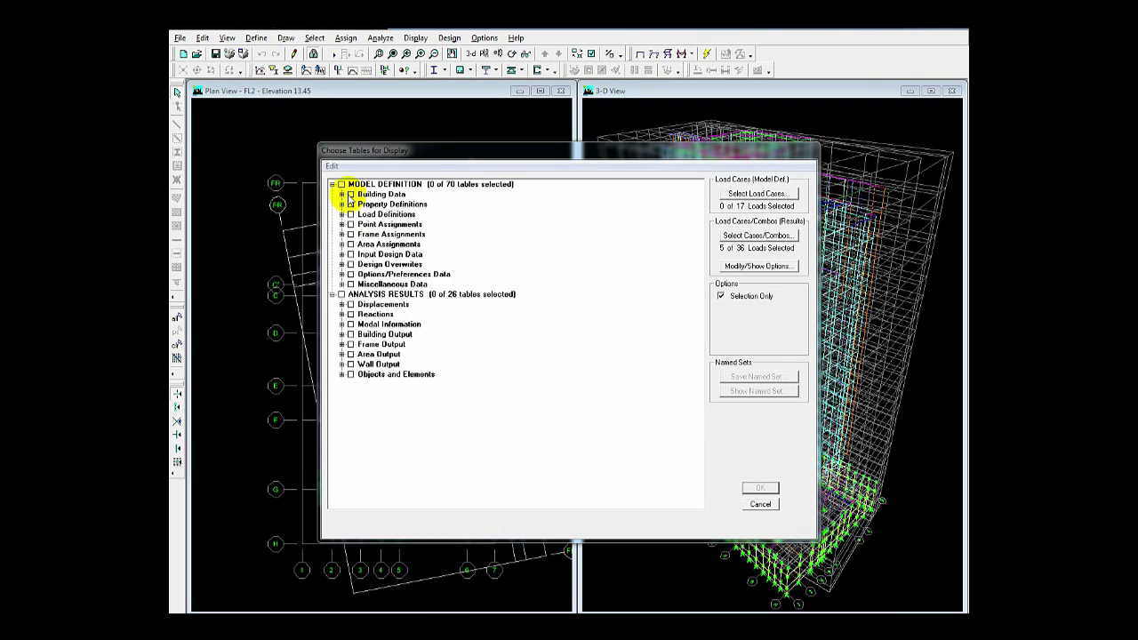
In ETABS, include the Story Data and Frame Section Assignments tables in the tables chosen for display.
{"action": "left_click", "coordinate": [341, 195]}
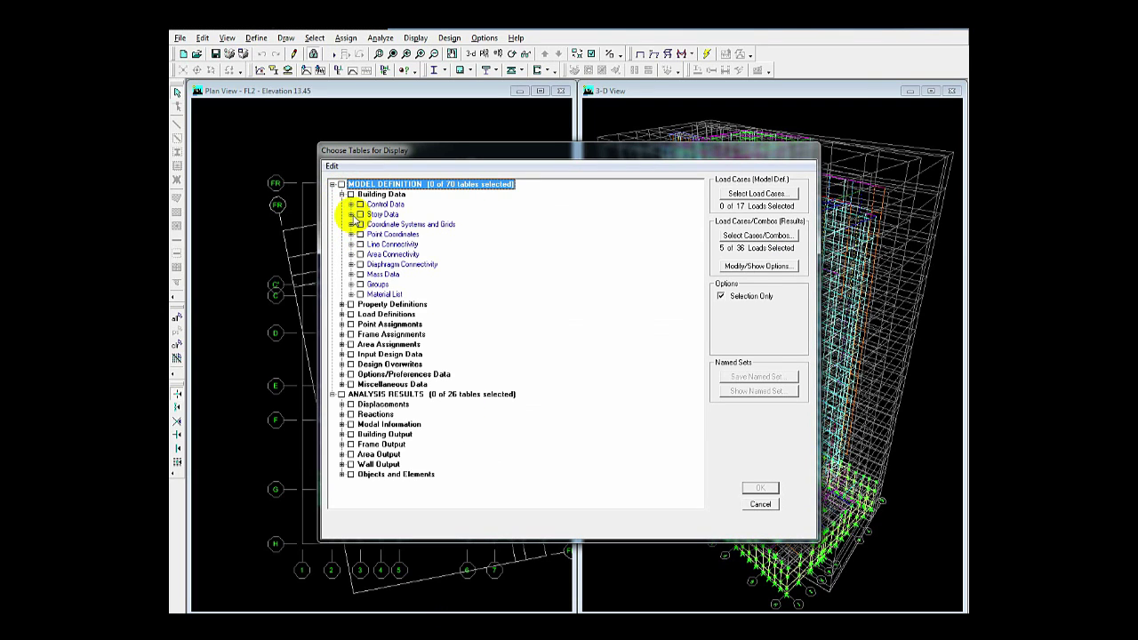
{"action": "left_click", "coordinate": [352, 215]}
{"action": "left_click", "coordinate": [361, 216]}
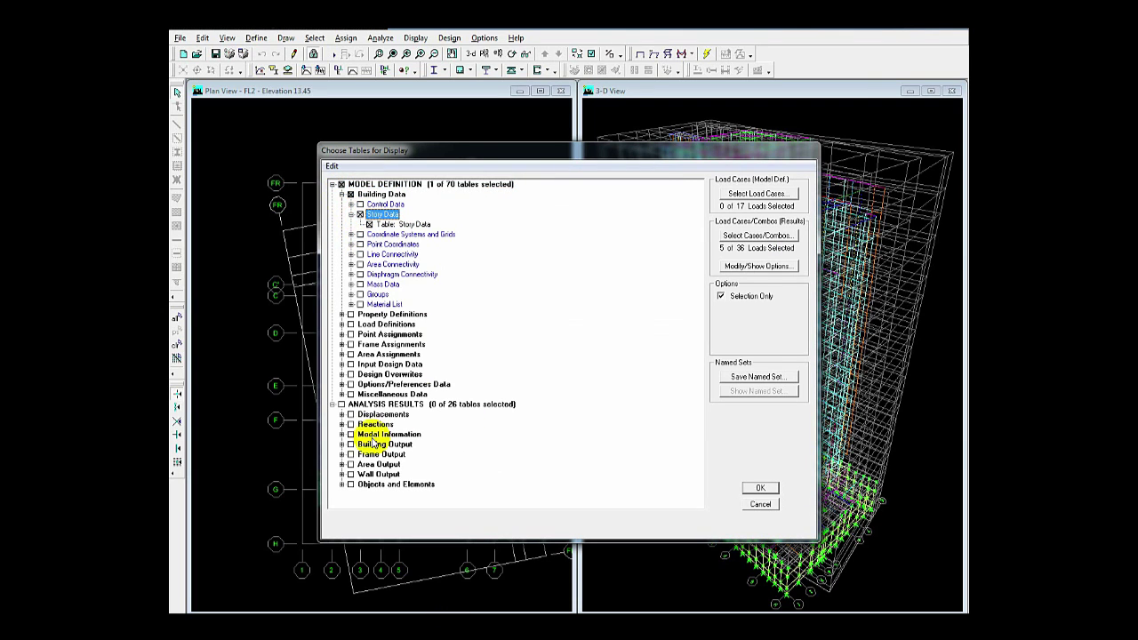
{"action": "left_click", "coordinate": [341, 344]}
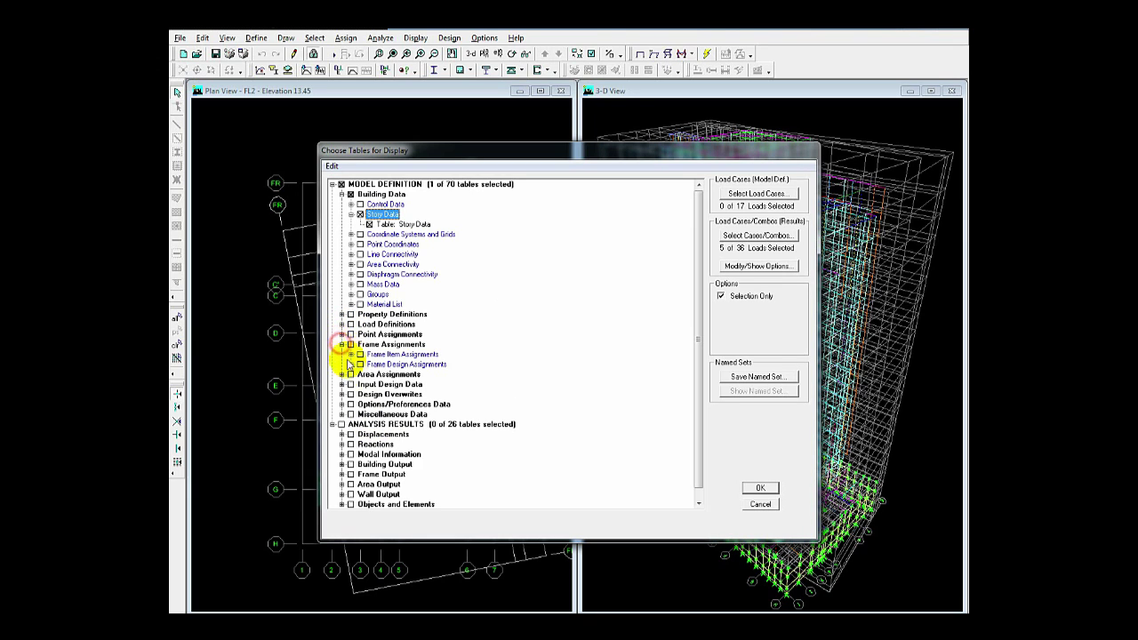
{"action": "left_click", "coordinate": [351, 354]}
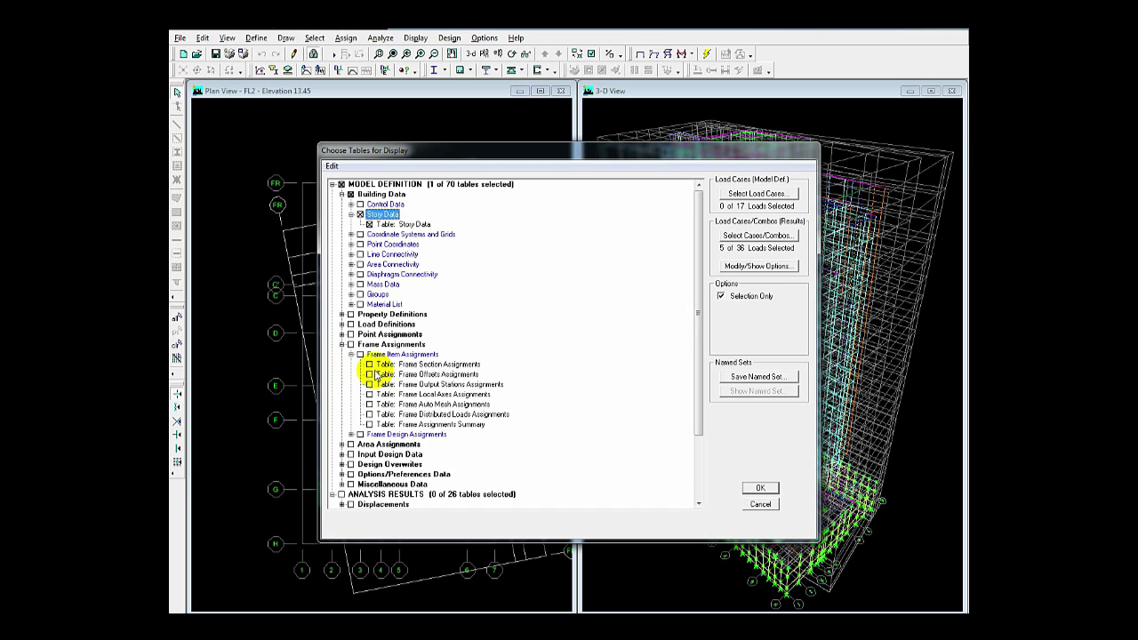
{"action": "left_click", "coordinate": [369, 364]}
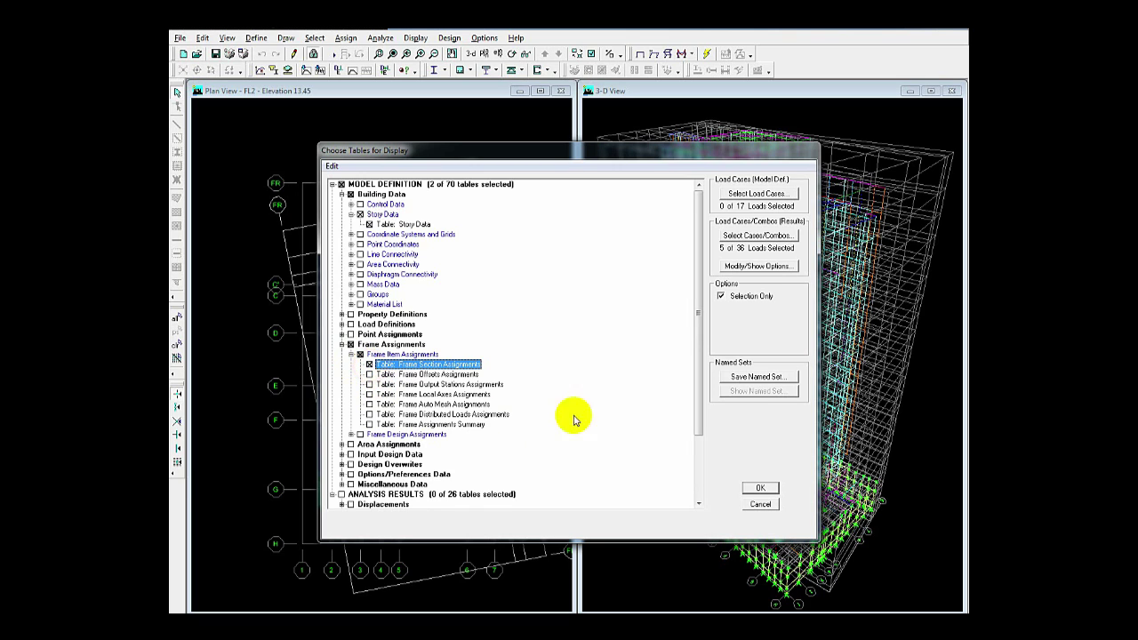
Add the Column Forces table from the frame output of the analysis results to the tables for display.
{"action": "left_click_drag", "start_coordinate": [694, 386], "coordinate": [692, 471]}
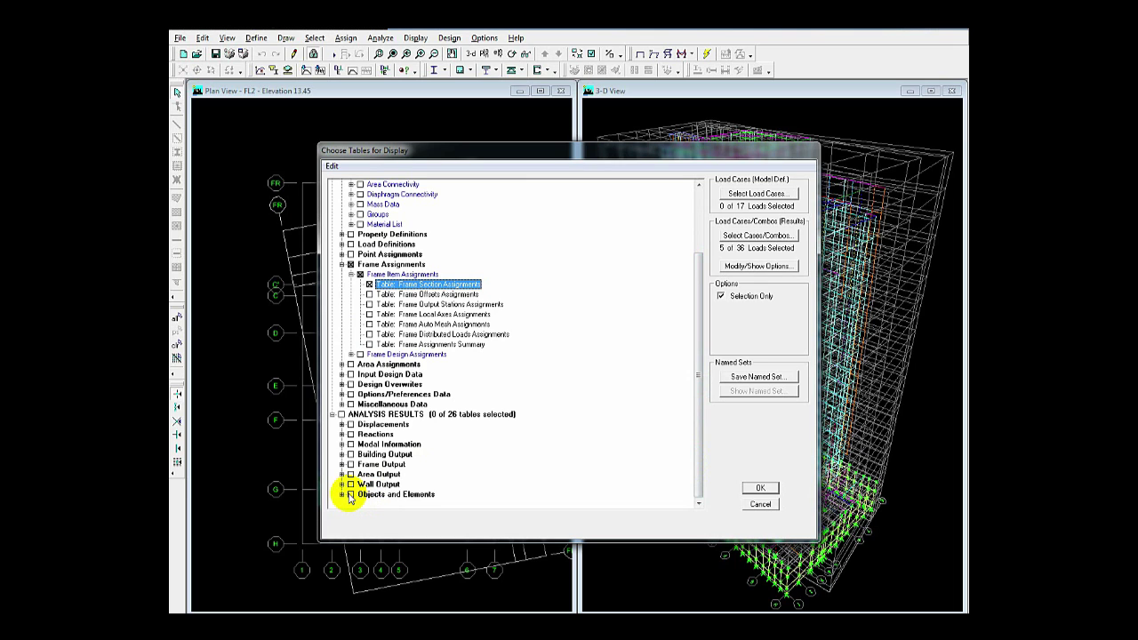
{"action": "left_click", "coordinate": [342, 464]}
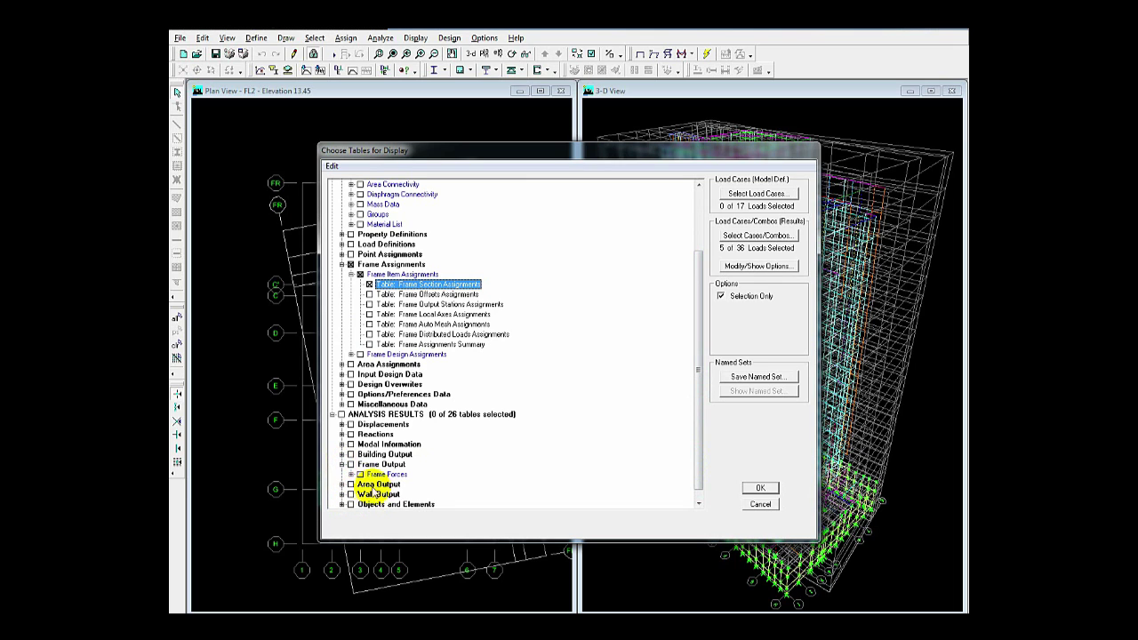
{"action": "left_click", "coordinate": [352, 474]}
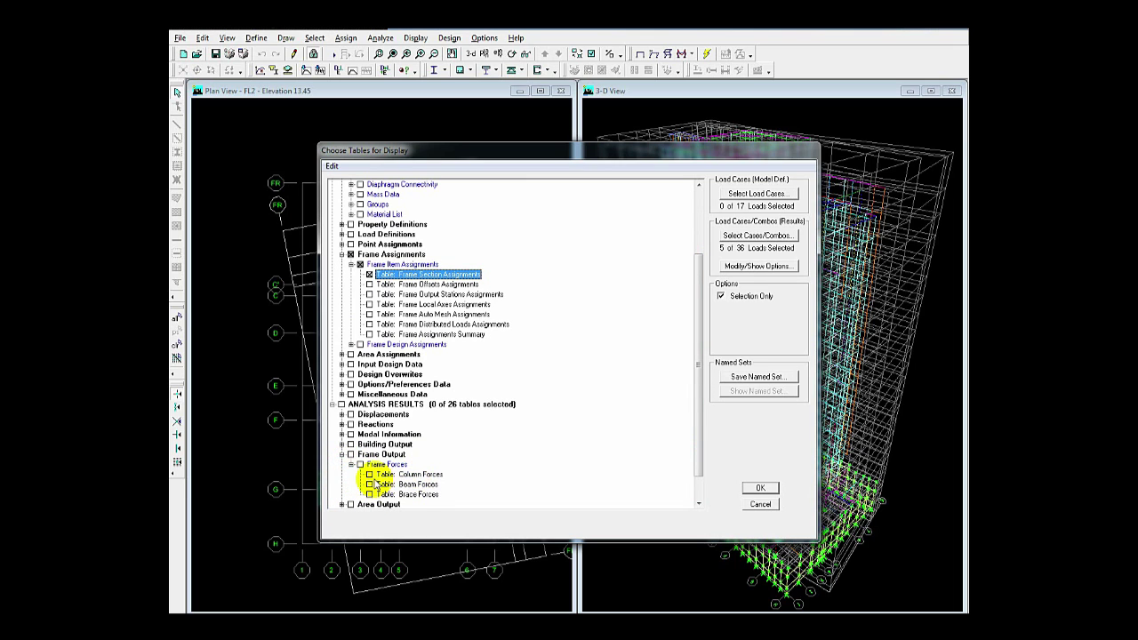
{"action": "left_click", "coordinate": [370, 474]}
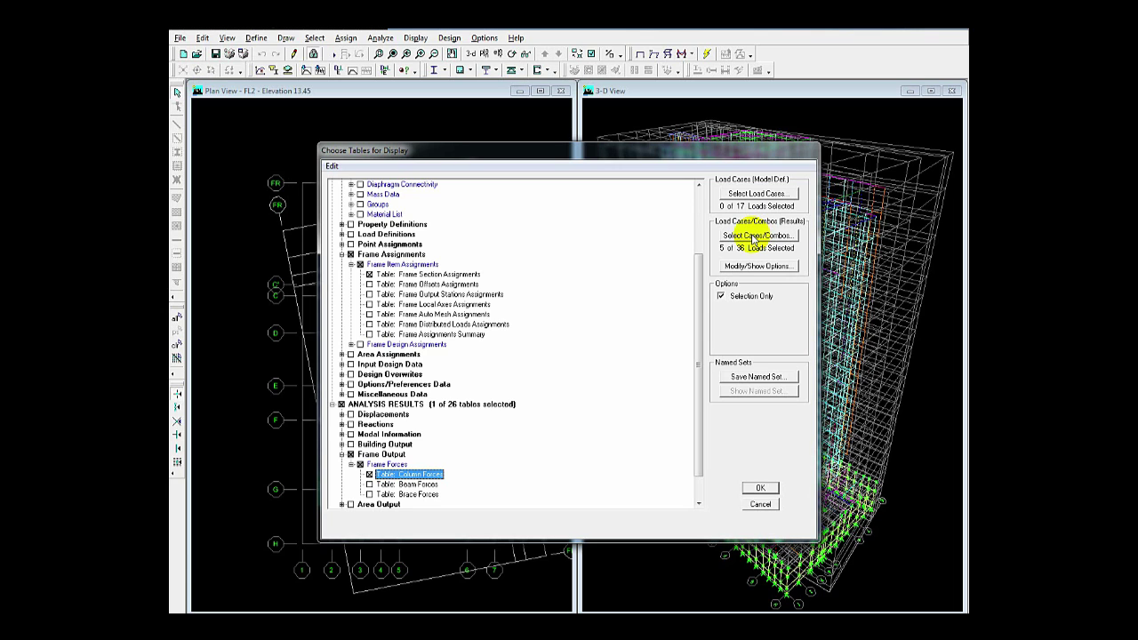
Keep combinations FU01 to FU05 as the results output and display the chosen tables.
{"action": "left_click", "coordinate": [754, 236]}
{"action": "left_click_drag", "start_coordinate": [592, 318], "coordinate": [594, 338]}
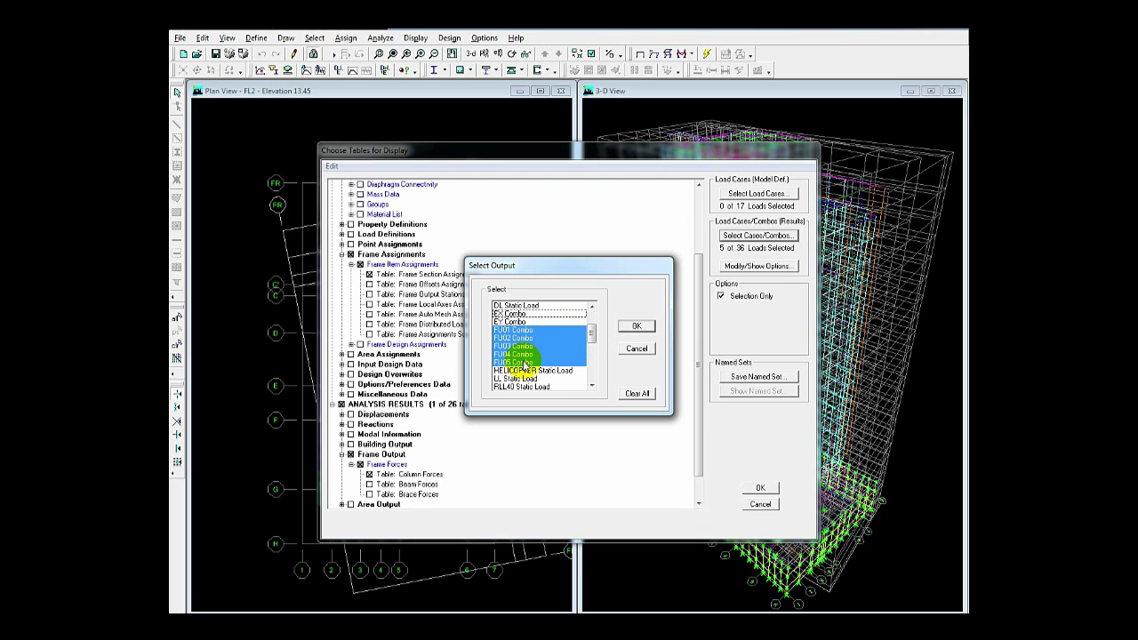
{"action": "left_click", "coordinate": [638, 327]}
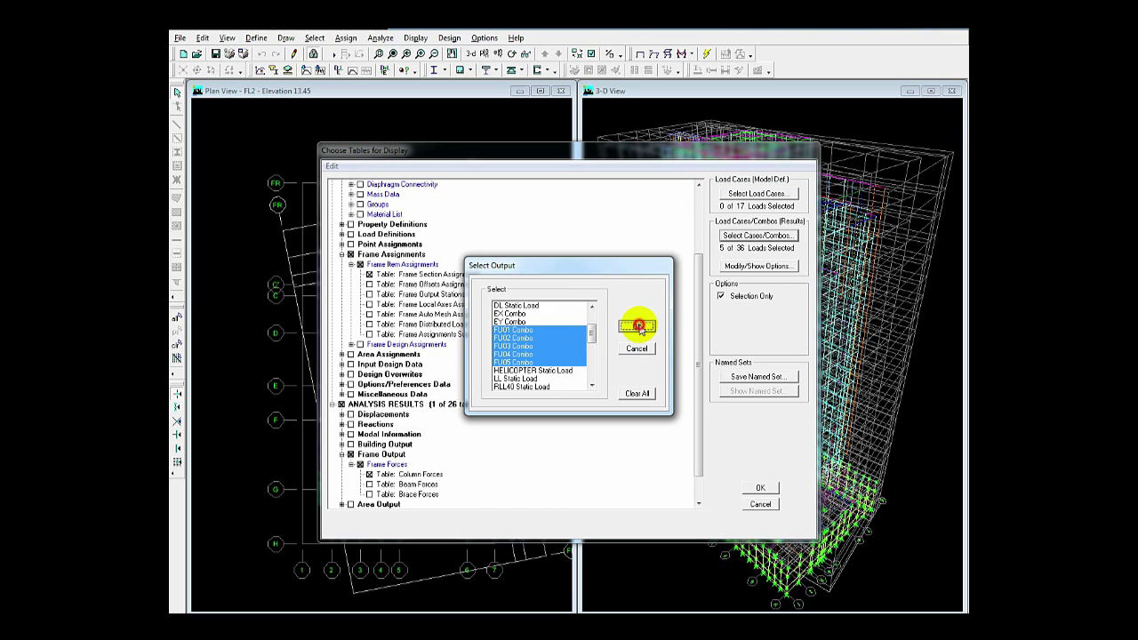
{"action": "left_click", "coordinate": [761, 487]}
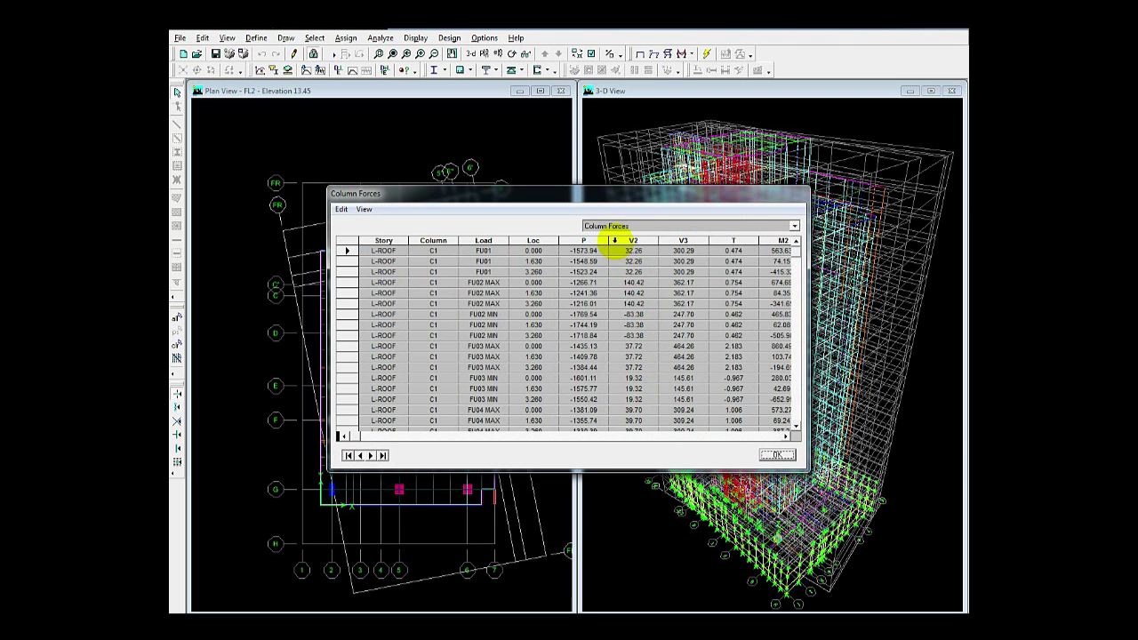
Look through the list of available tables, keep Column Forces displayed and copy the entire table.
{"action": "left_click", "coordinate": [626, 227]}
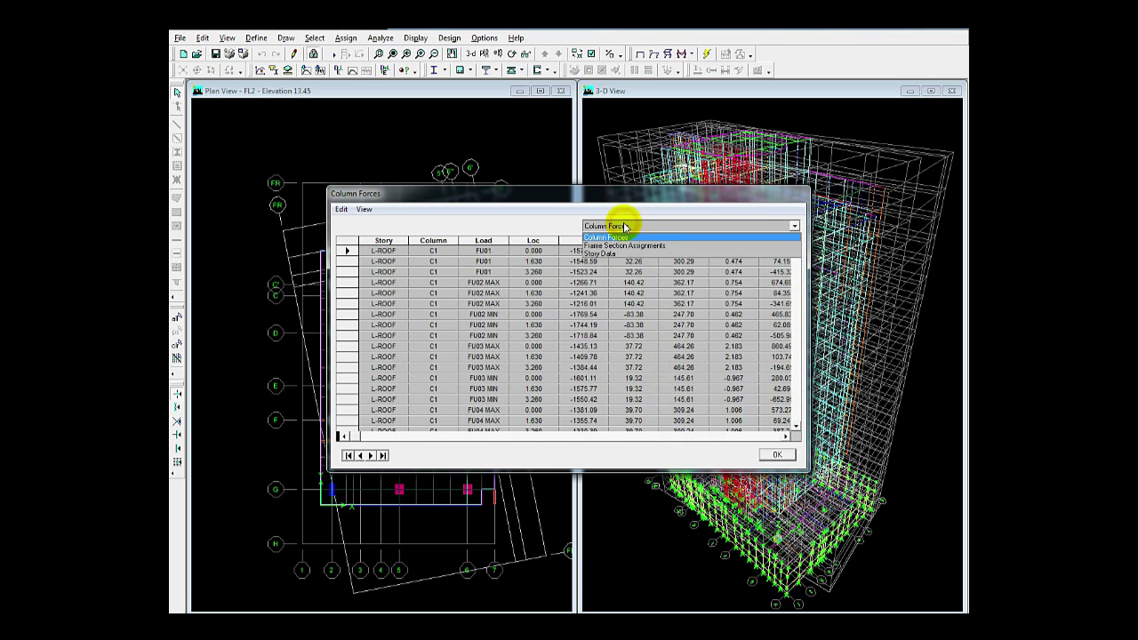
{"action": "left_click", "coordinate": [641, 228]}
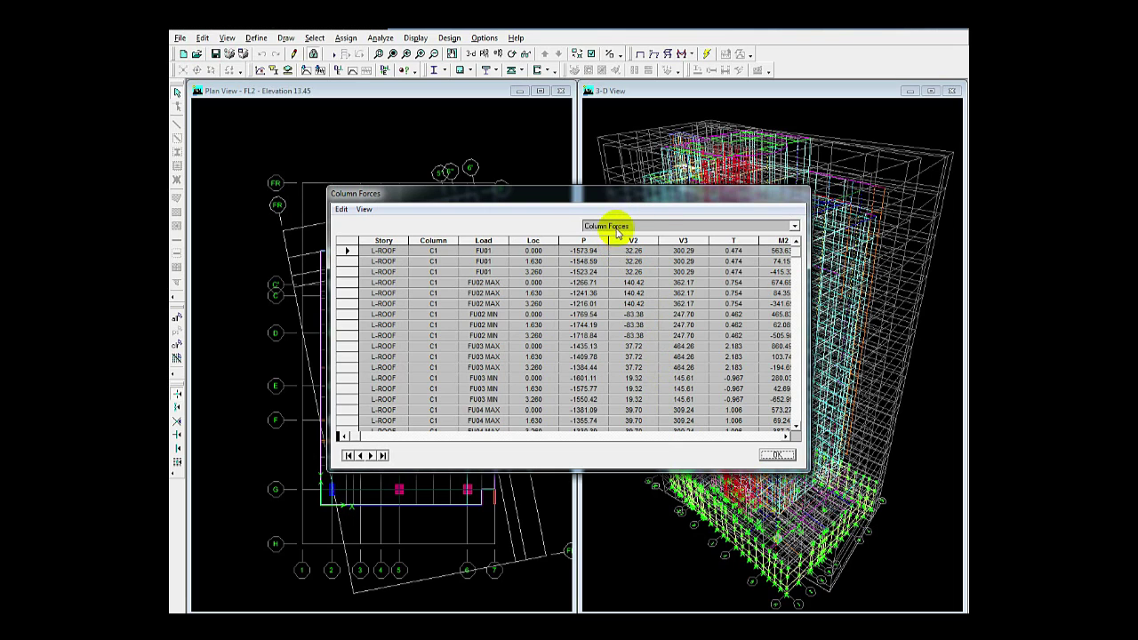
{"action": "left_click", "coordinate": [625, 227]}
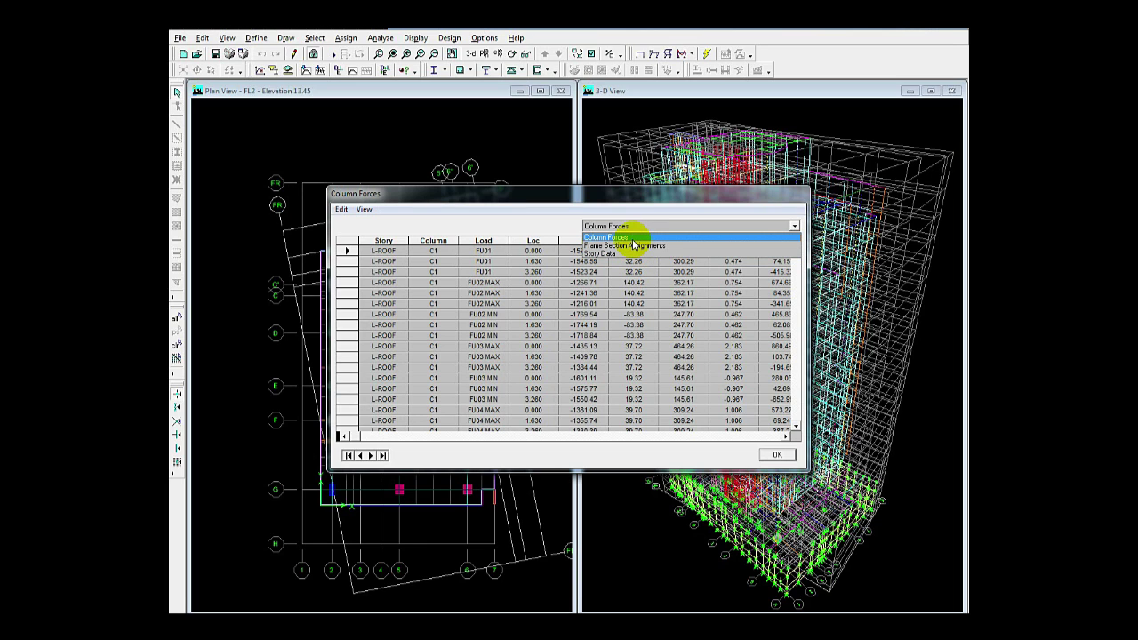
{"action": "left_click", "coordinate": [634, 238]}
{"action": "left_click", "coordinate": [342, 210]}
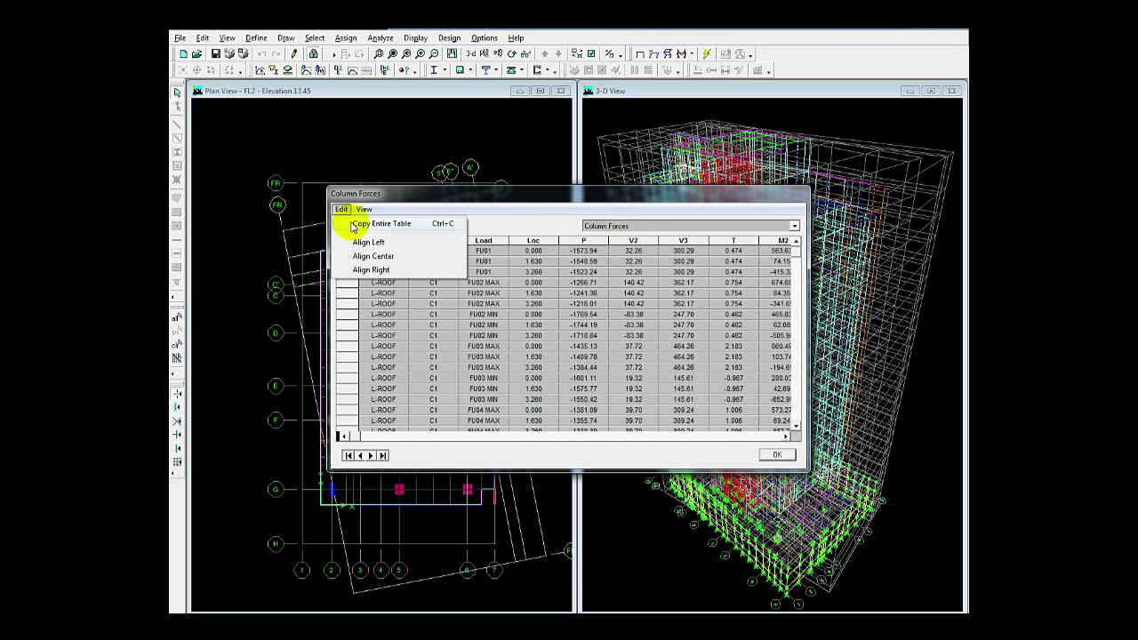
{"action": "left_click", "coordinate": [374, 224]}
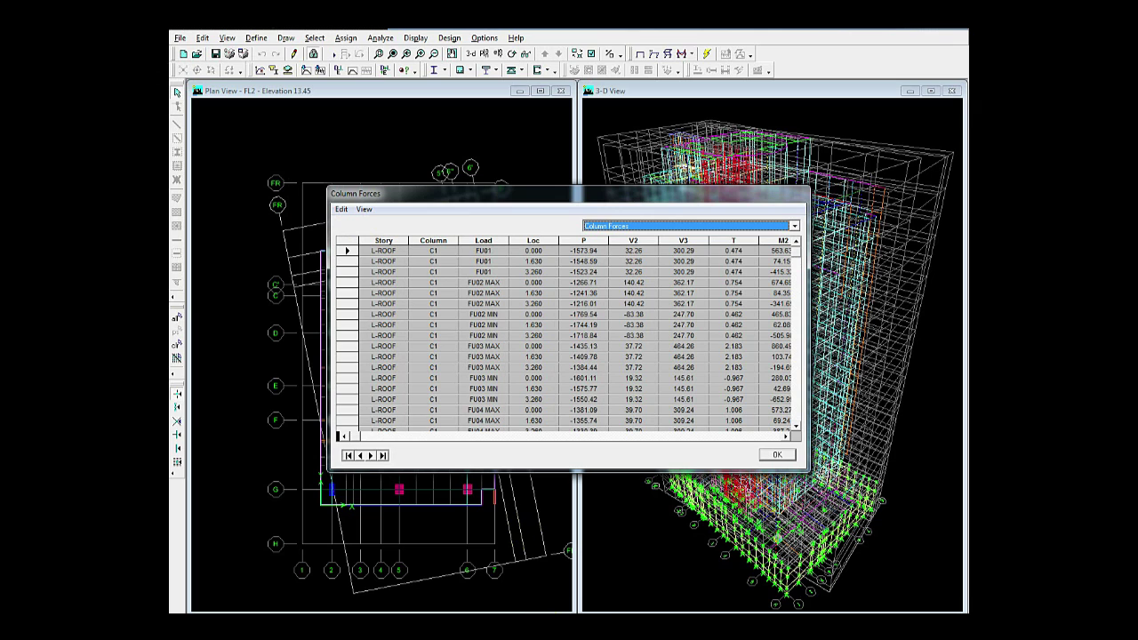
Switch to Excel and clear all old column force data below the header row of the ByEtab sheet.
{"action": "mouse_move", "coordinate": [540, 612]}
{"action": "left_click", "coordinate": [508, 584]}
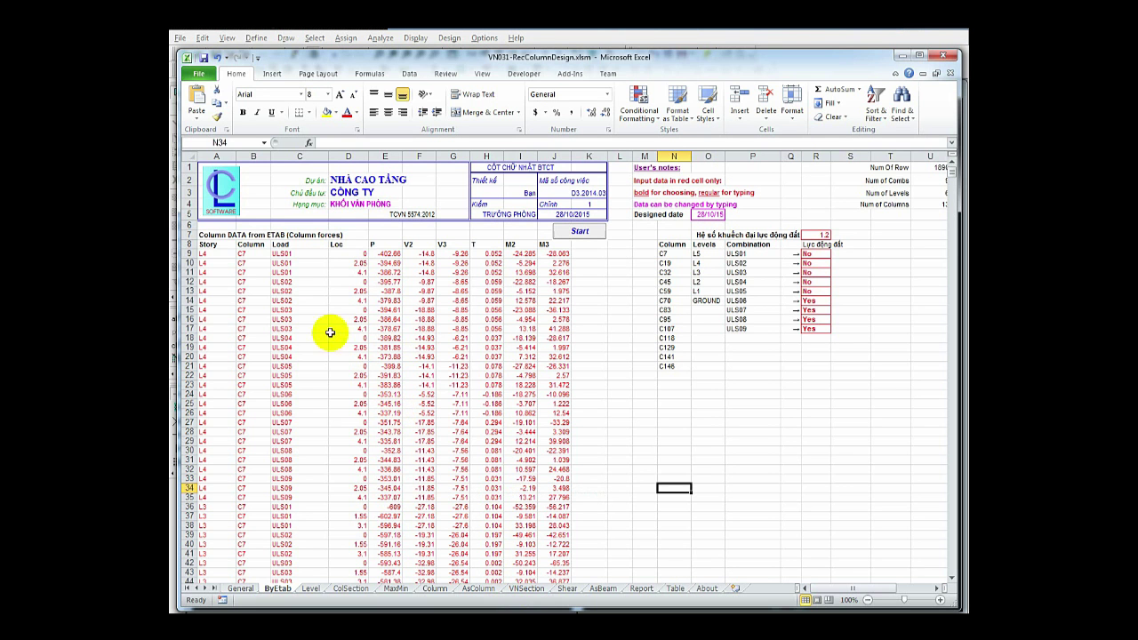
{"action": "left_click", "coordinate": [208, 254]}
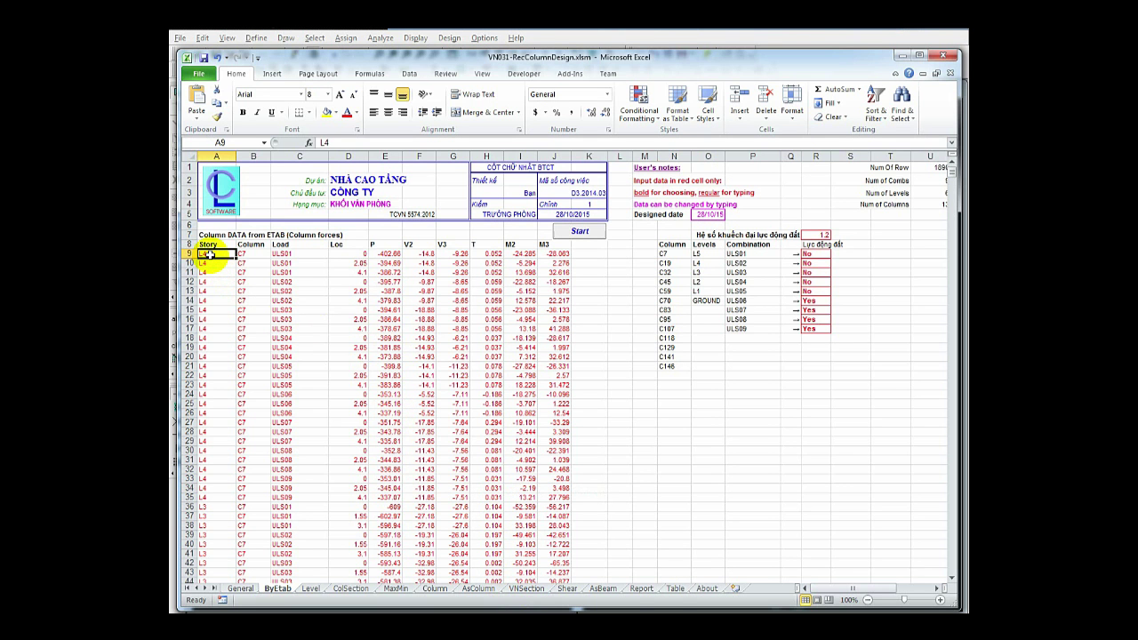
{"action": "key", "text": "ctrl+shift+Right"}
{"action": "key", "text": "ctrl+shift+Down"}
{"action": "key", "text": "Delete"}
{"action": "key", "text": "Up"}
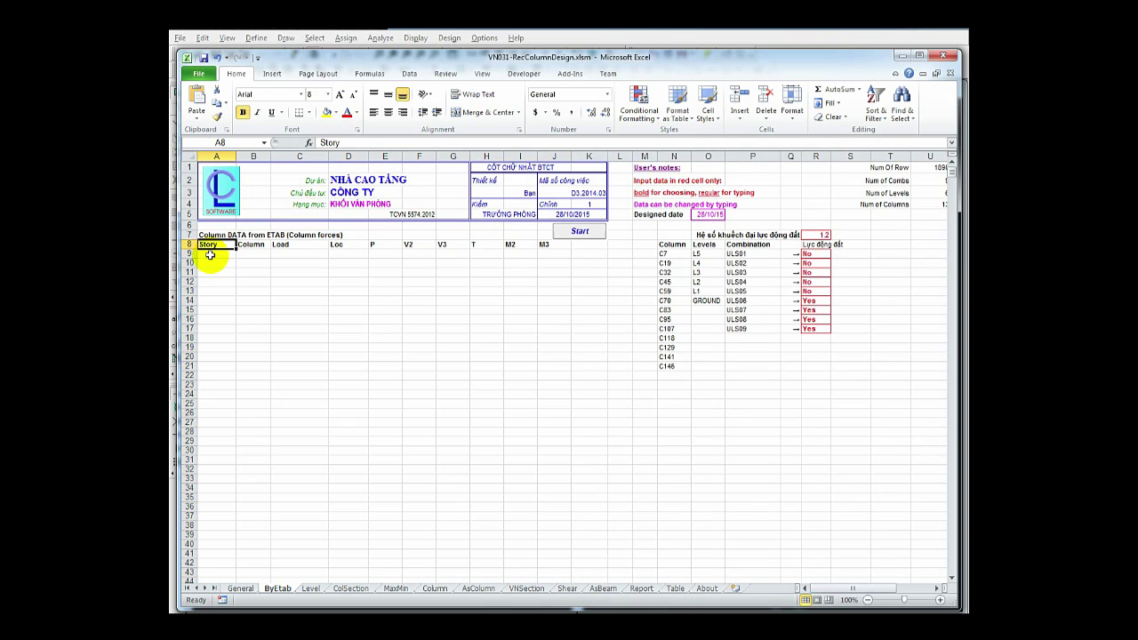
Paste the copied Column Forces table as text into the ByEtab sheet, starting at the Story heading in cell A8.
{"action": "right_click", "coordinate": [213, 246]}
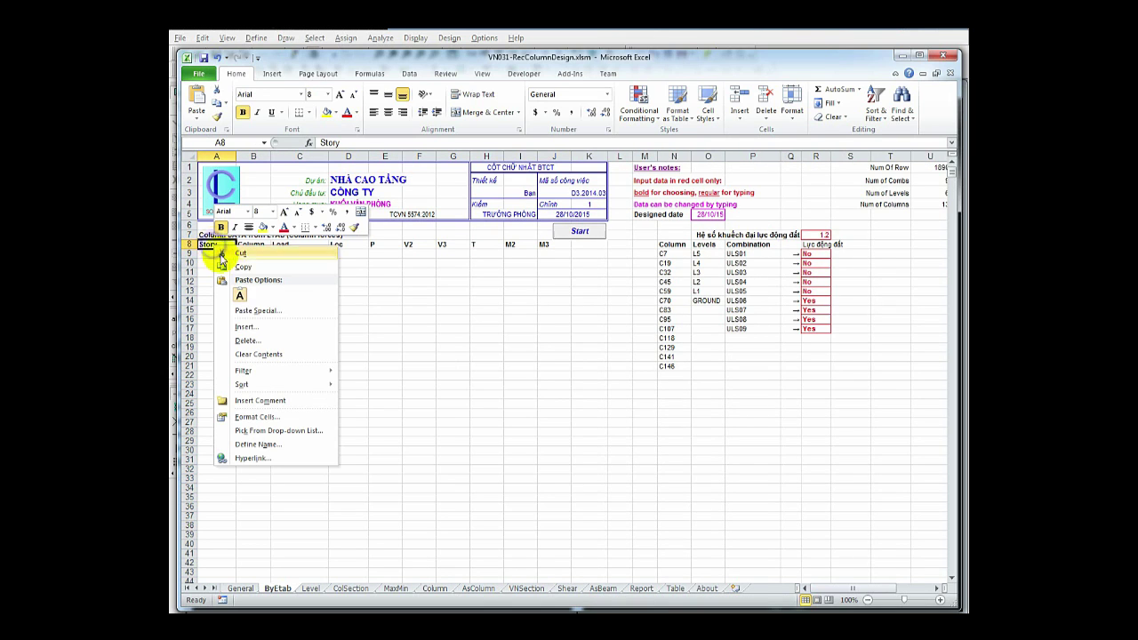
{"action": "left_click", "coordinate": [240, 299]}
{"action": "left_click", "coordinate": [385, 338]}
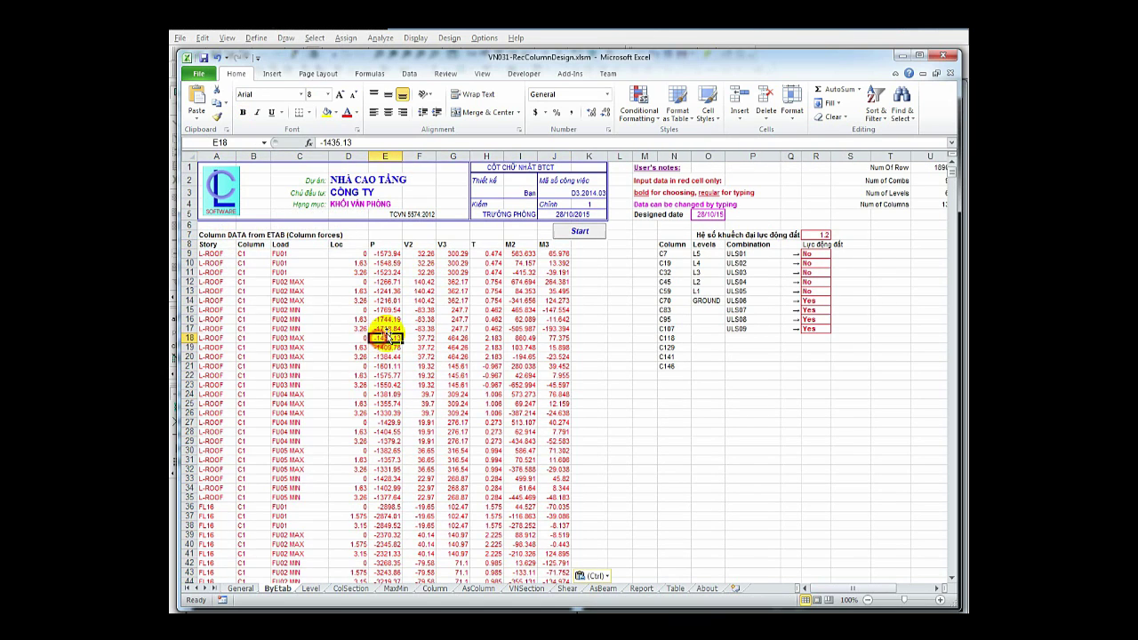
Open the Level sheet, switch to ETABS, display the Story Data table and copy it entirely.
{"action": "left_click", "coordinate": [313, 589]}
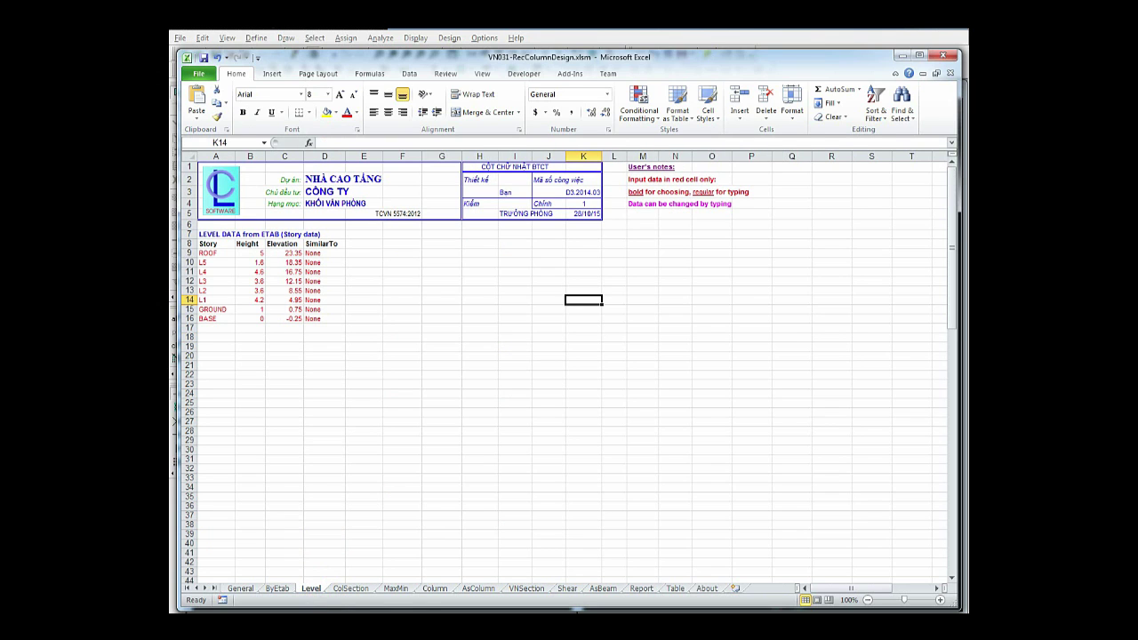
{"action": "key", "text": "alt+Tab"}
{"action": "left_click", "coordinate": [627, 225]}
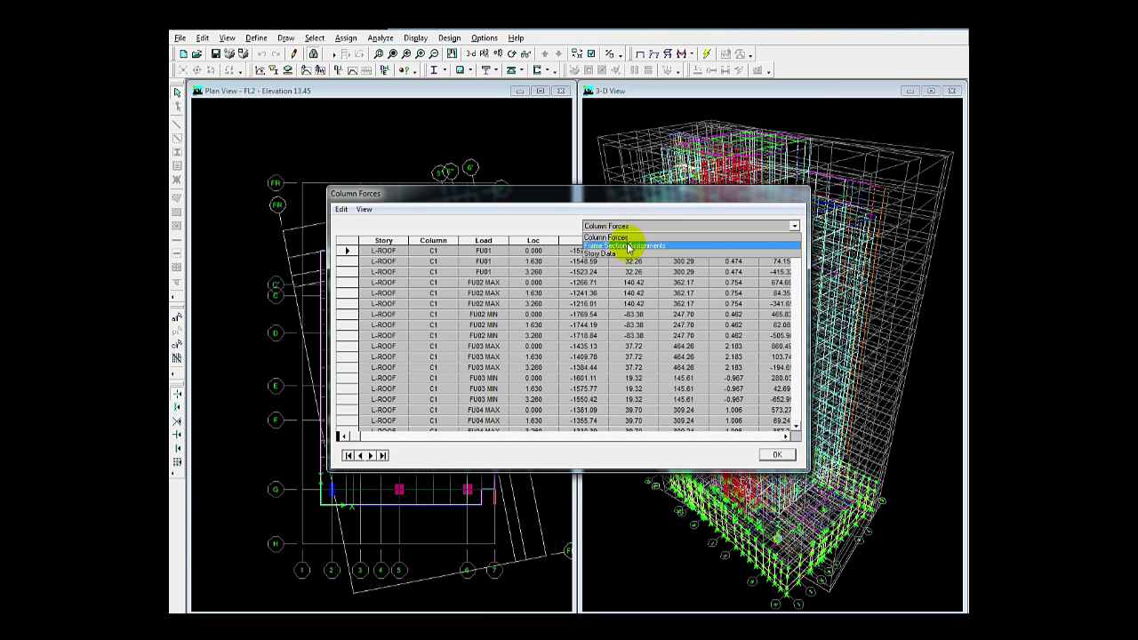
{"action": "left_click", "coordinate": [620, 253]}
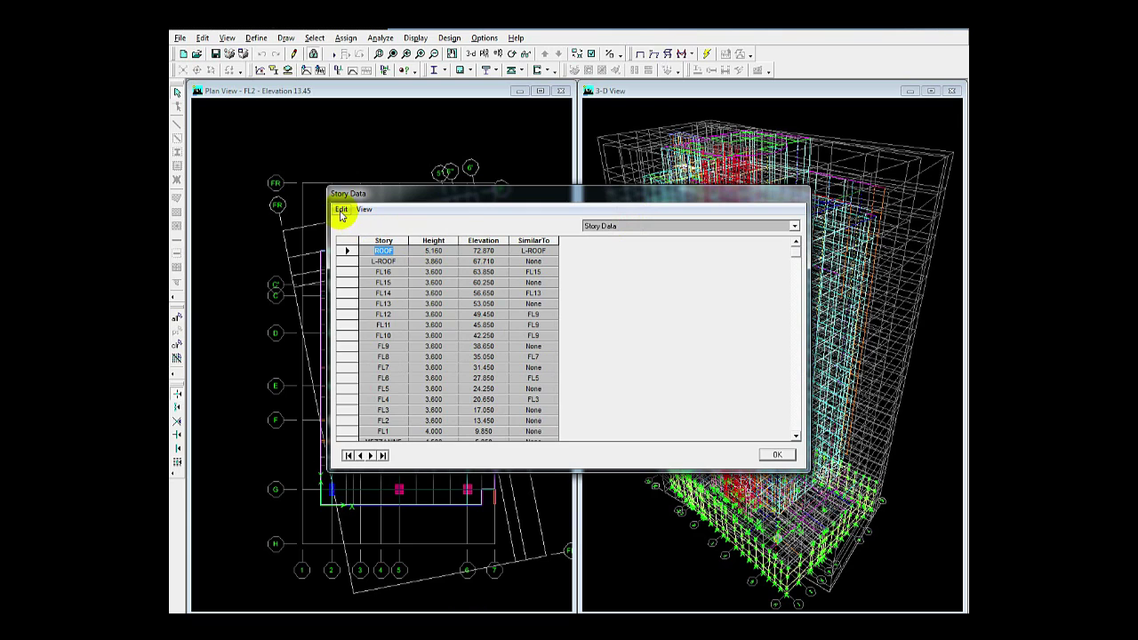
{"action": "left_click", "coordinate": [341, 210]}
{"action": "left_click", "coordinate": [351, 223]}
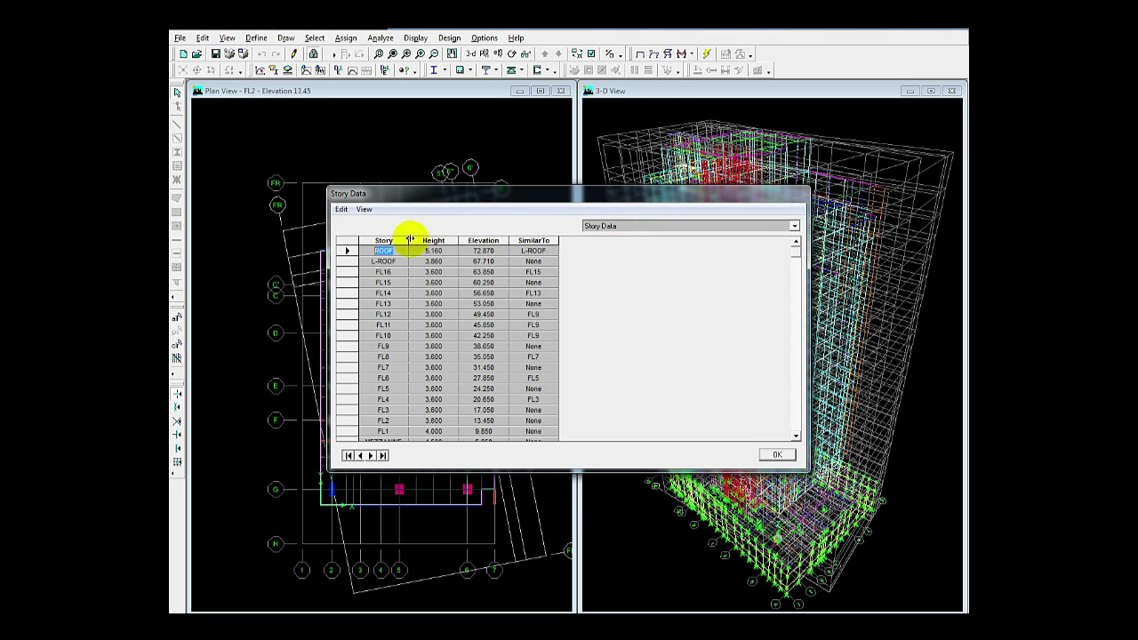
{"action": "left_click", "coordinate": [342, 210]}
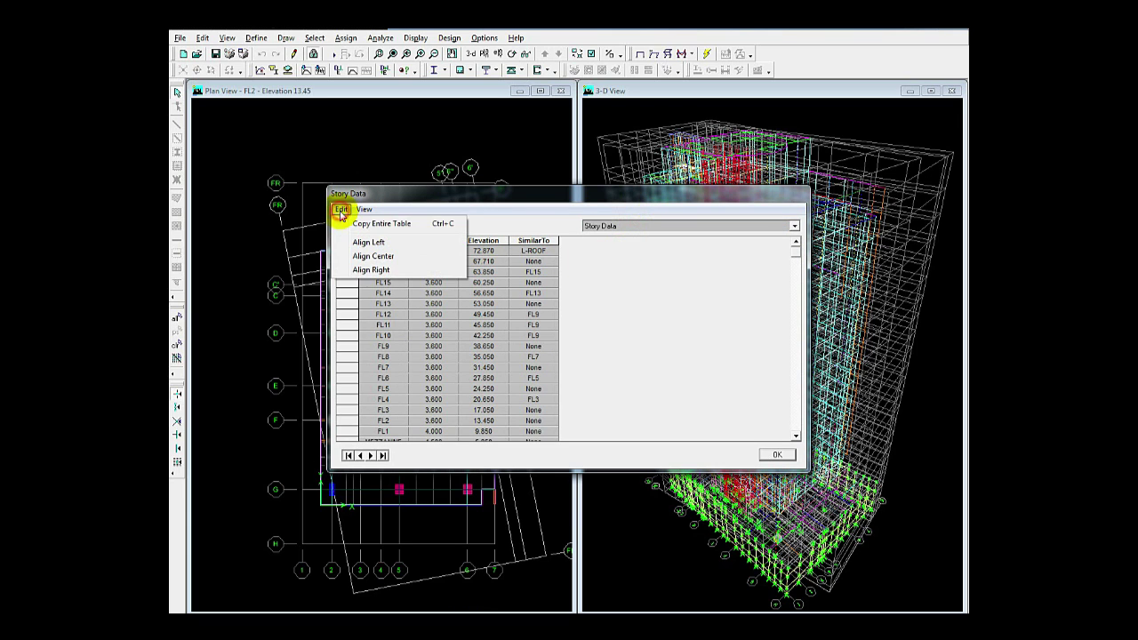
{"action": "left_click", "coordinate": [350, 224]}
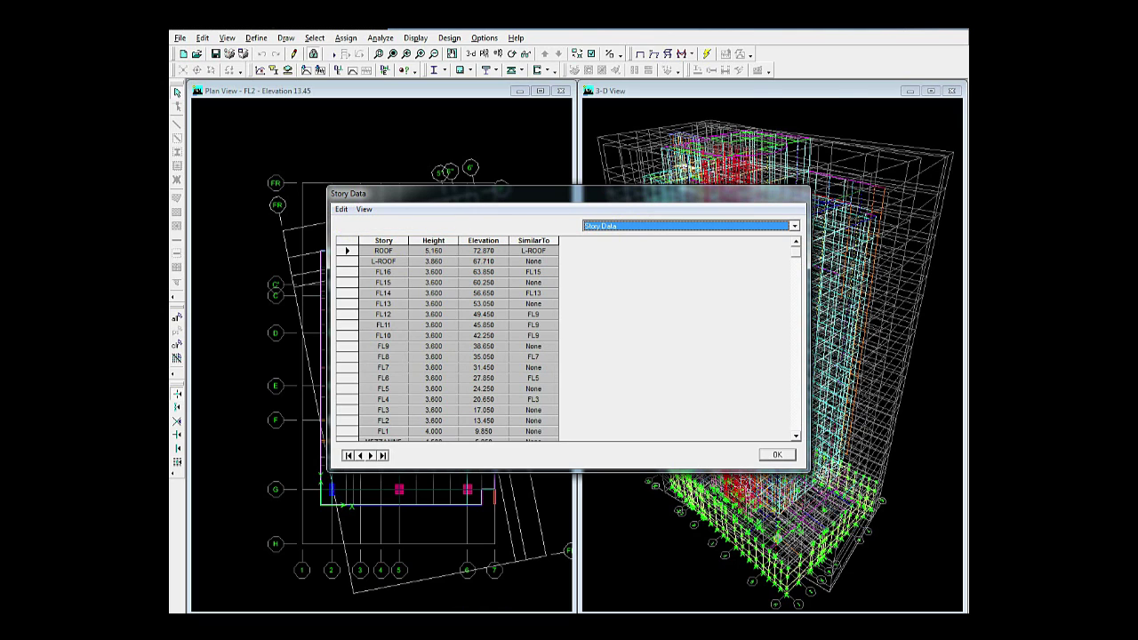
Switch to Excel and paste the copied Story Data table as text into the Level sheet, starting at cell A8.
{"action": "key", "text": "alt+Tab"}
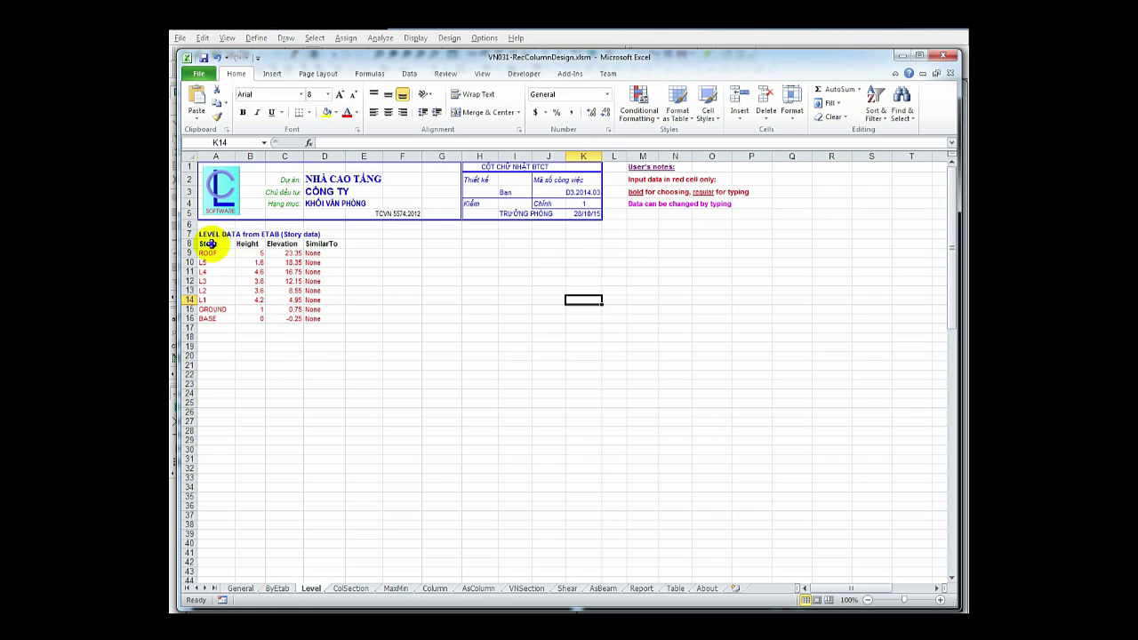
{"action": "right_click", "coordinate": [207, 243]}
{"action": "left_click", "coordinate": [237, 299]}
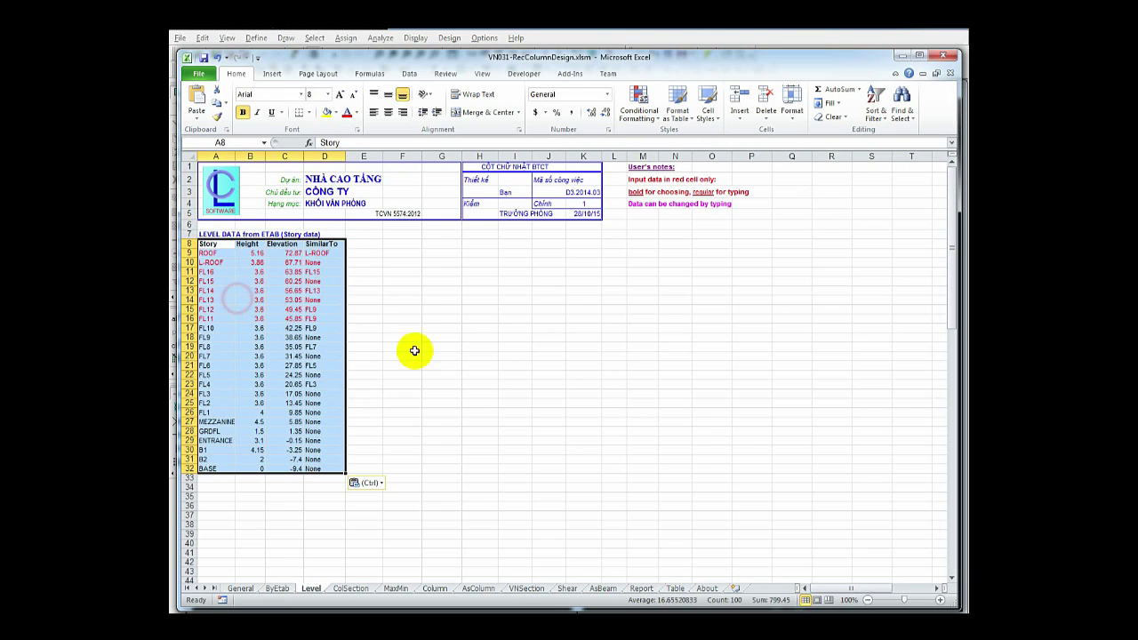
Open the ColSection sheet, switch to ETABS, display the Frame Section Assignments table and copy it entirely.
{"action": "left_click", "coordinate": [436, 347]}
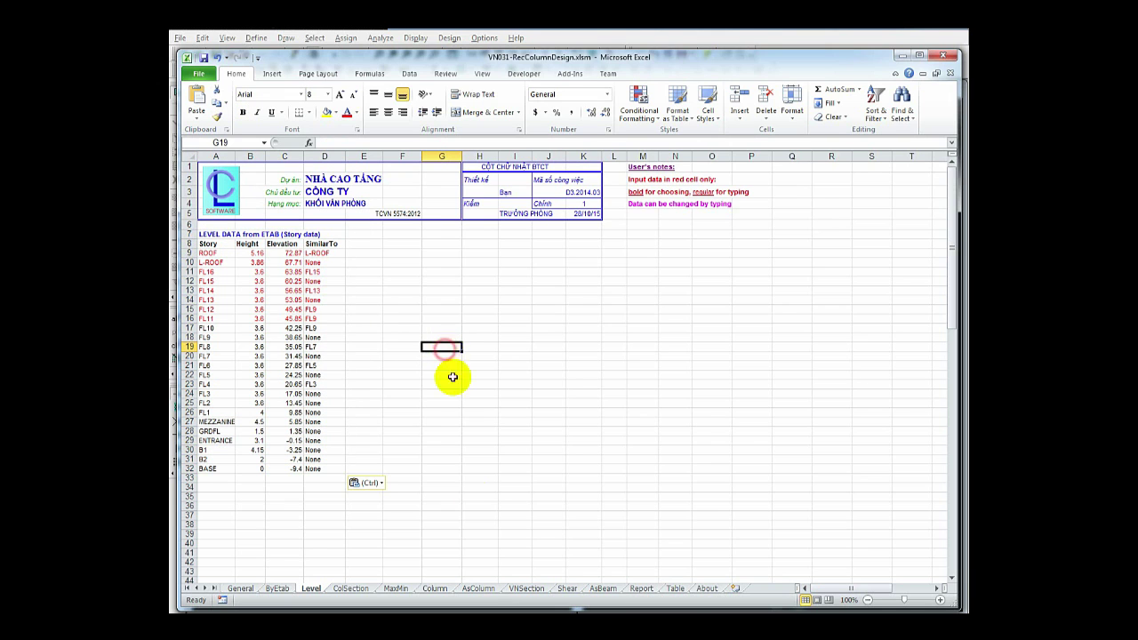
{"action": "left_click", "coordinate": [352, 589]}
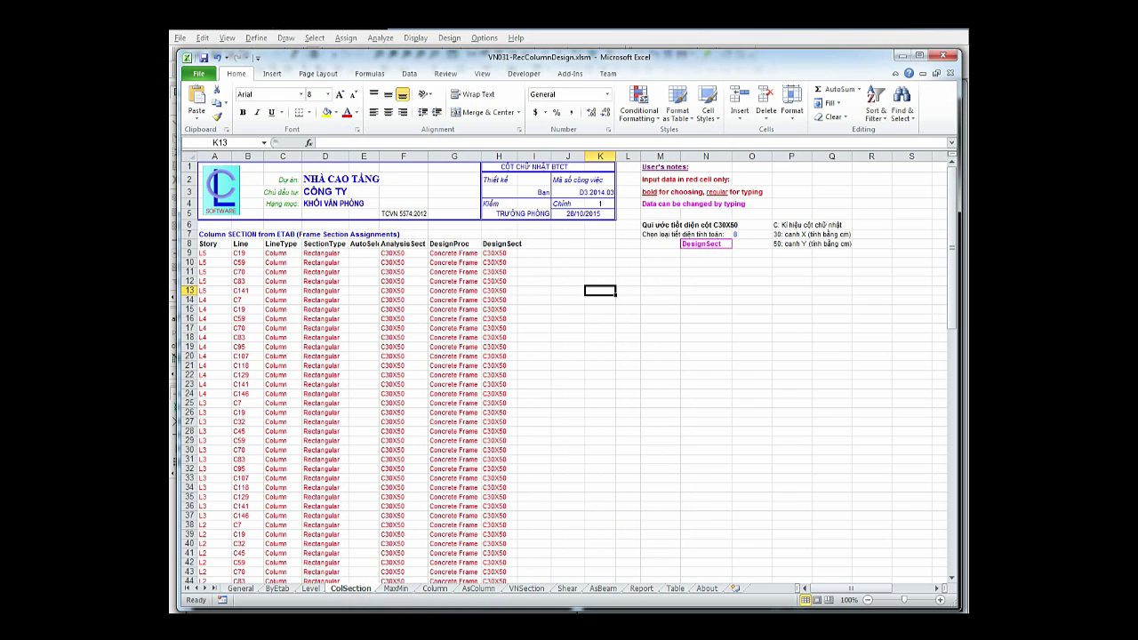
{"action": "left_click", "coordinate": [522, 555]}
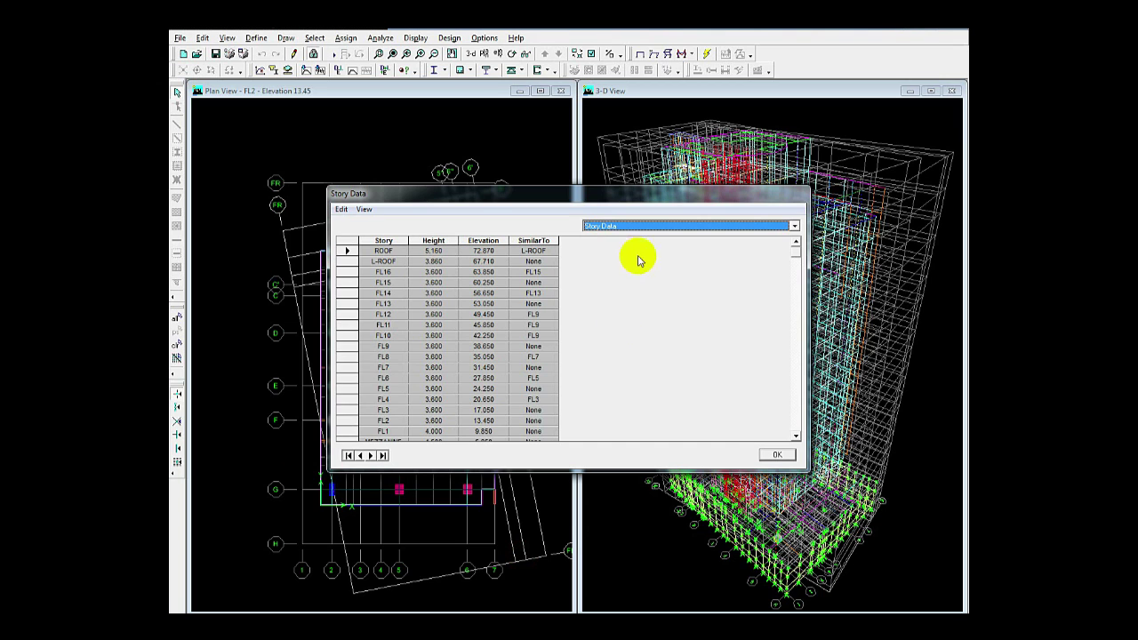
{"action": "left_click", "coordinate": [652, 229]}
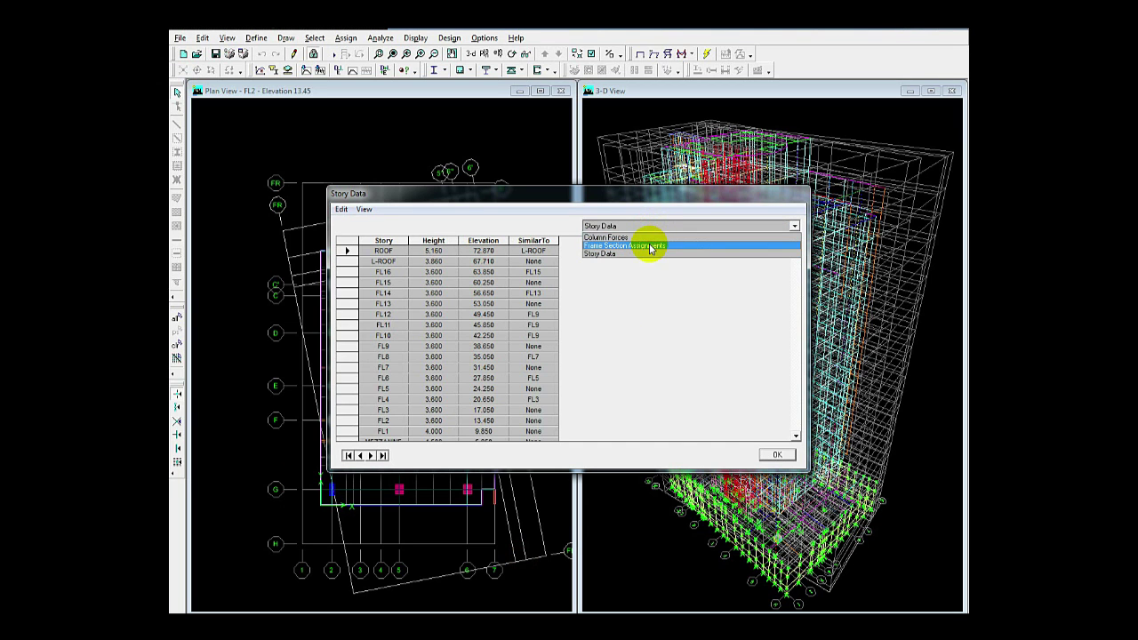
{"action": "left_click", "coordinate": [650, 246]}
{"action": "left_click", "coordinate": [342, 211]}
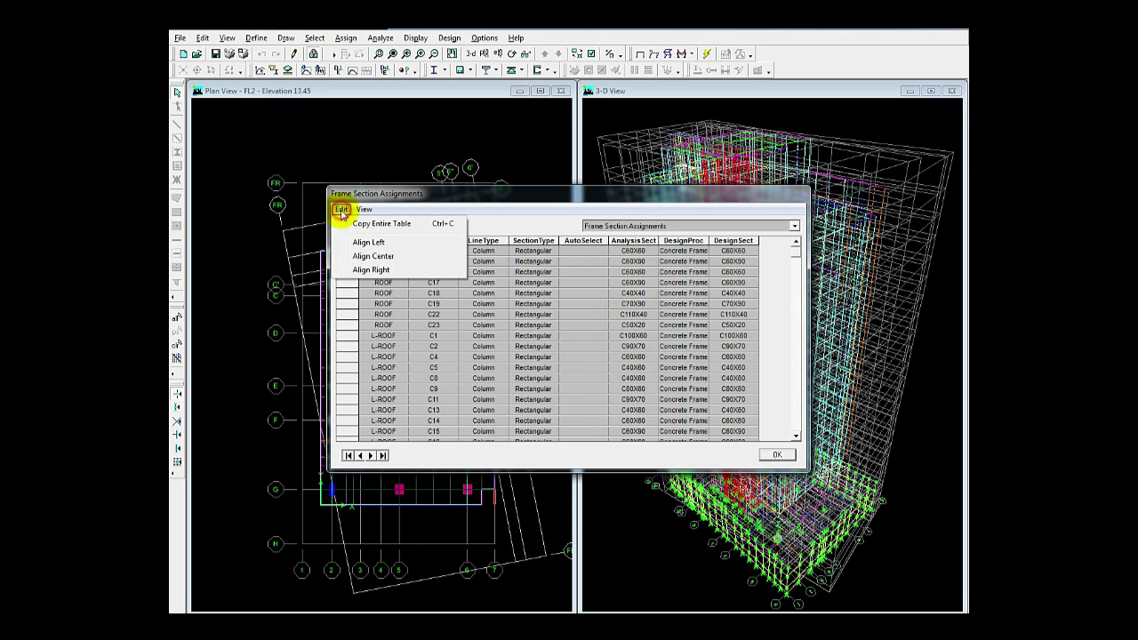
{"action": "left_click", "coordinate": [352, 223]}
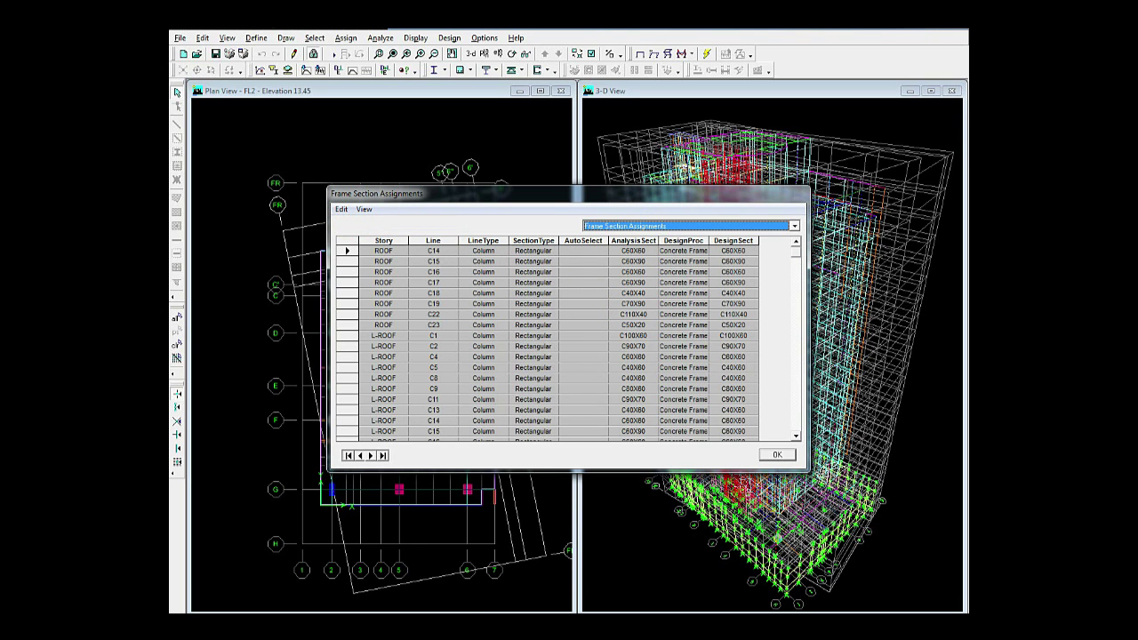
Switch to Excel and clear all old section assignment data below the header row of the ColSection sheet.
{"action": "left_click", "coordinate": [536, 556]}
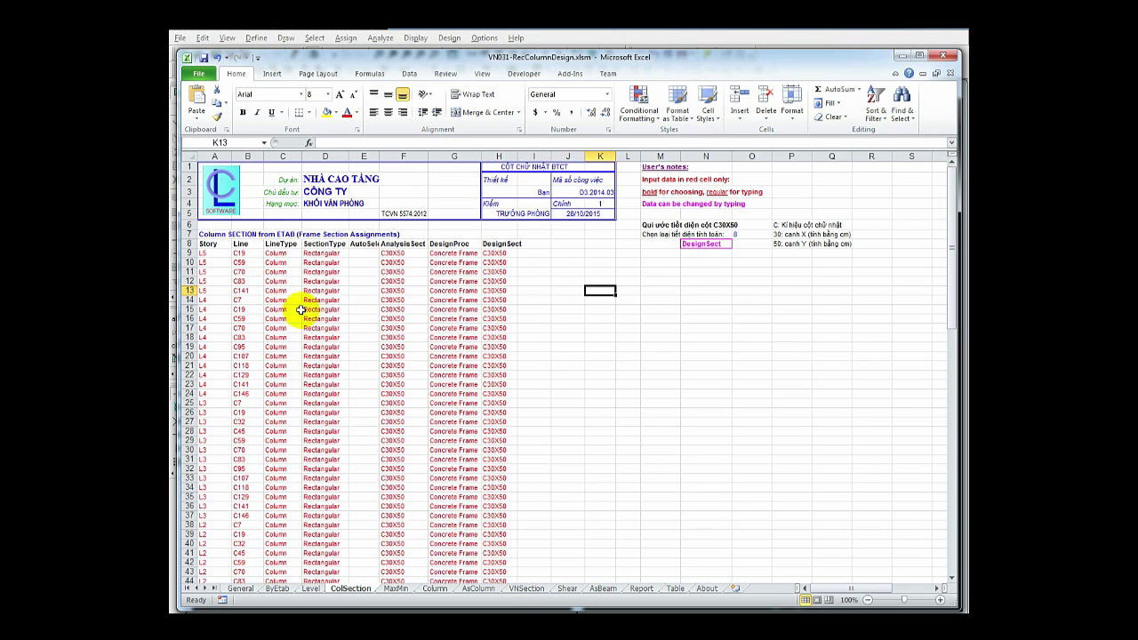
{"action": "left_click", "coordinate": [203, 253]}
{"action": "key", "text": "ctrl+shift+Right"}
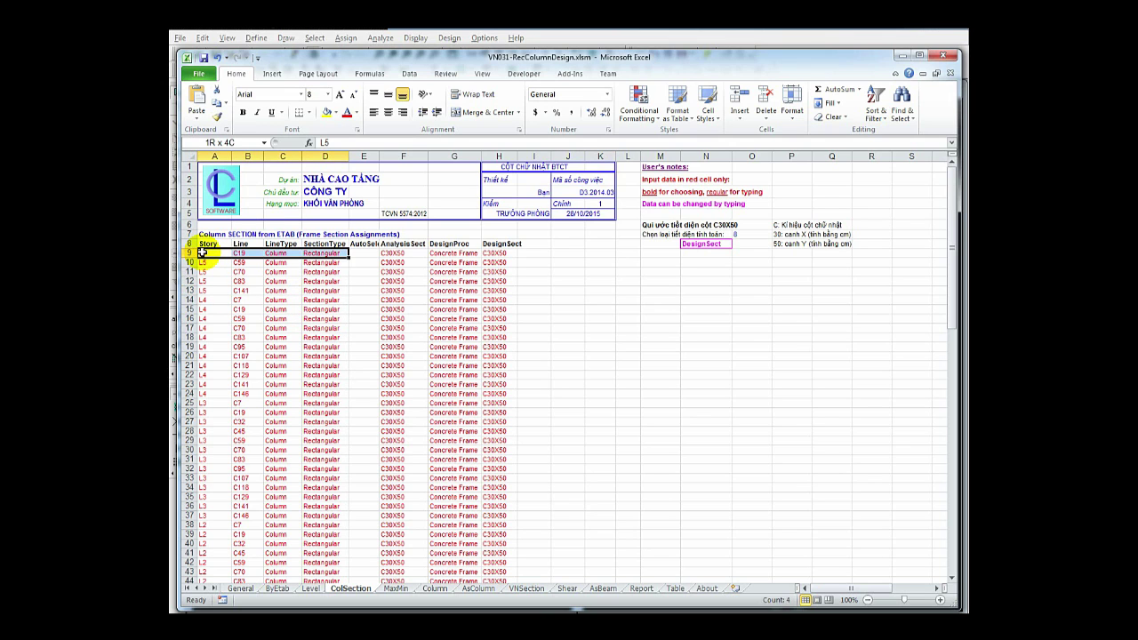
{"action": "key", "text": "ctrl+shift+Right"}
{"action": "key", "text": "ctrl+shift+Right"}
{"action": "key", "text": "ctrl+shift+Down"}
{"action": "key", "text": "Delete"}
{"action": "key", "text": "ctrl+BackSpace"}
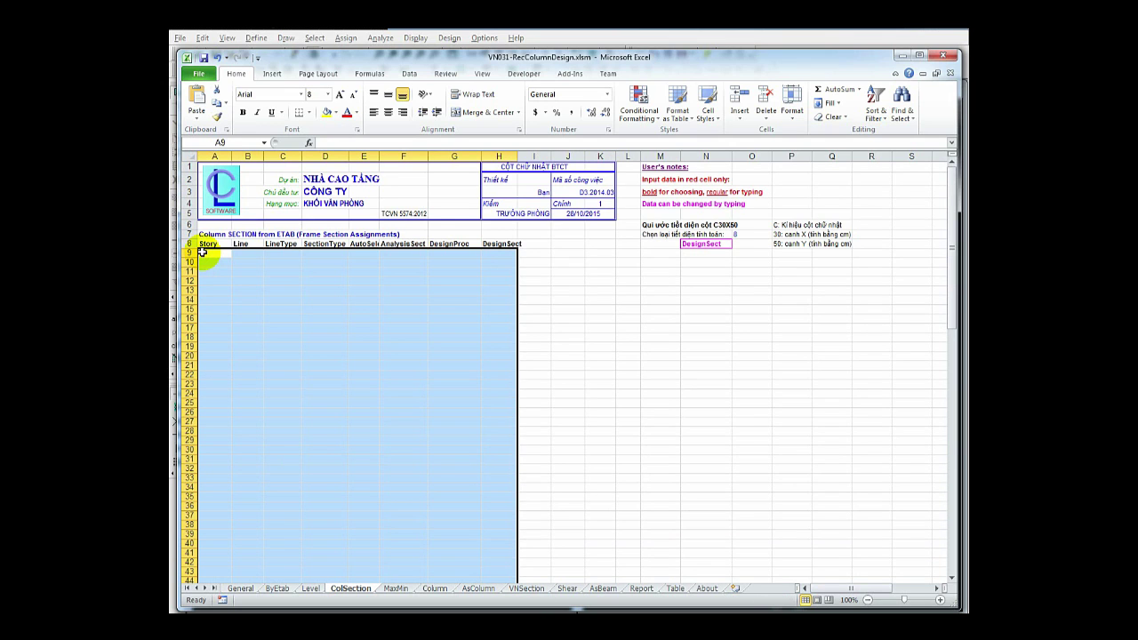
{"action": "left_click", "coordinate": [289, 280]}
Paste the copied Frame Section Assignments table as text into the ColSection sheet, starting at the Story heading in cell A8.
{"action": "right_click", "coordinate": [205, 245]}
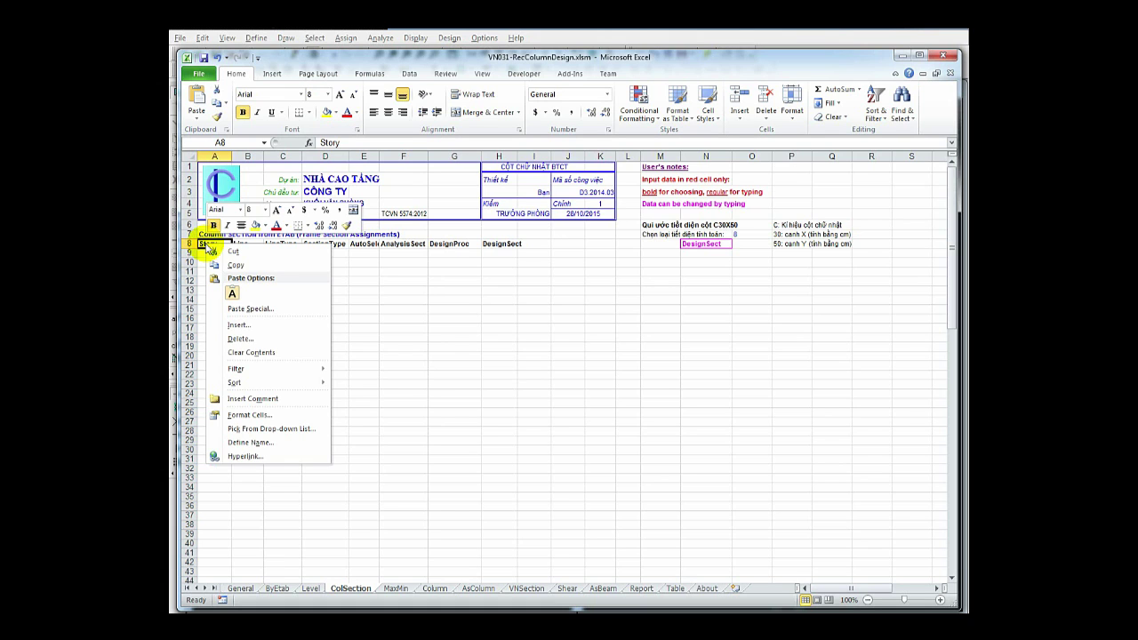
{"action": "left_click", "coordinate": [232, 293]}
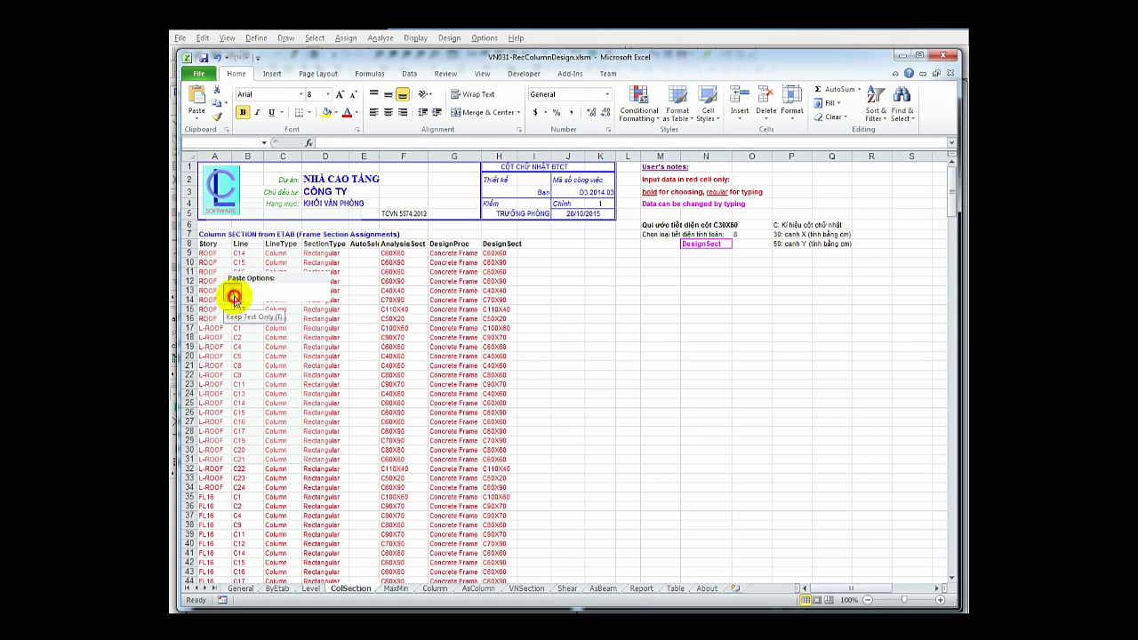
{"action": "left_click", "coordinate": [445, 359]}
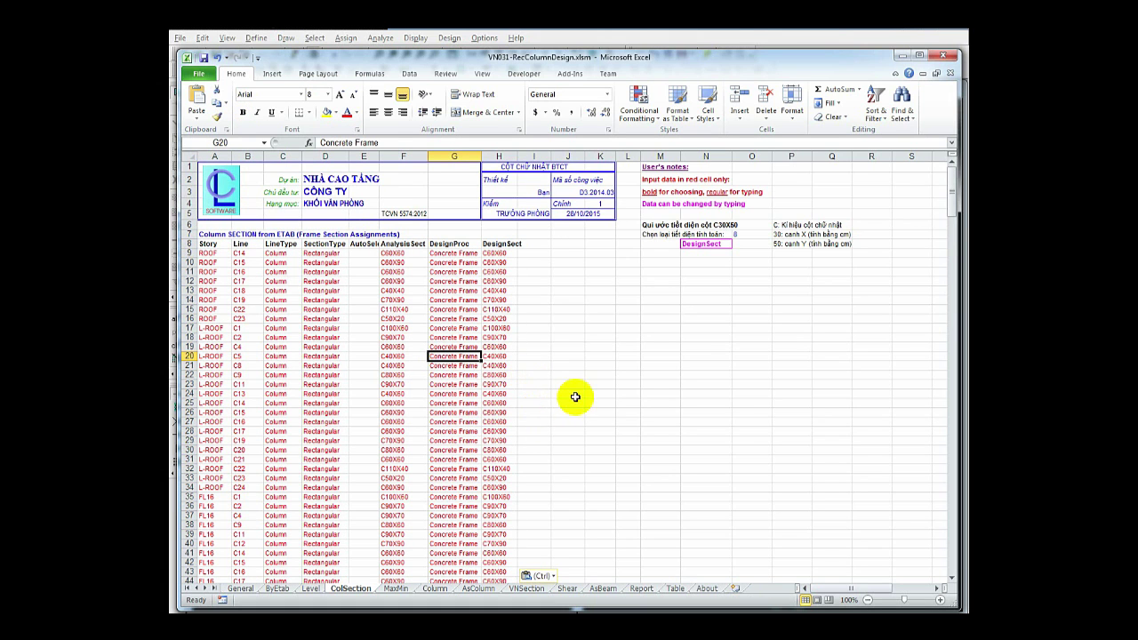
{"action": "left_click", "coordinate": [576, 393]}
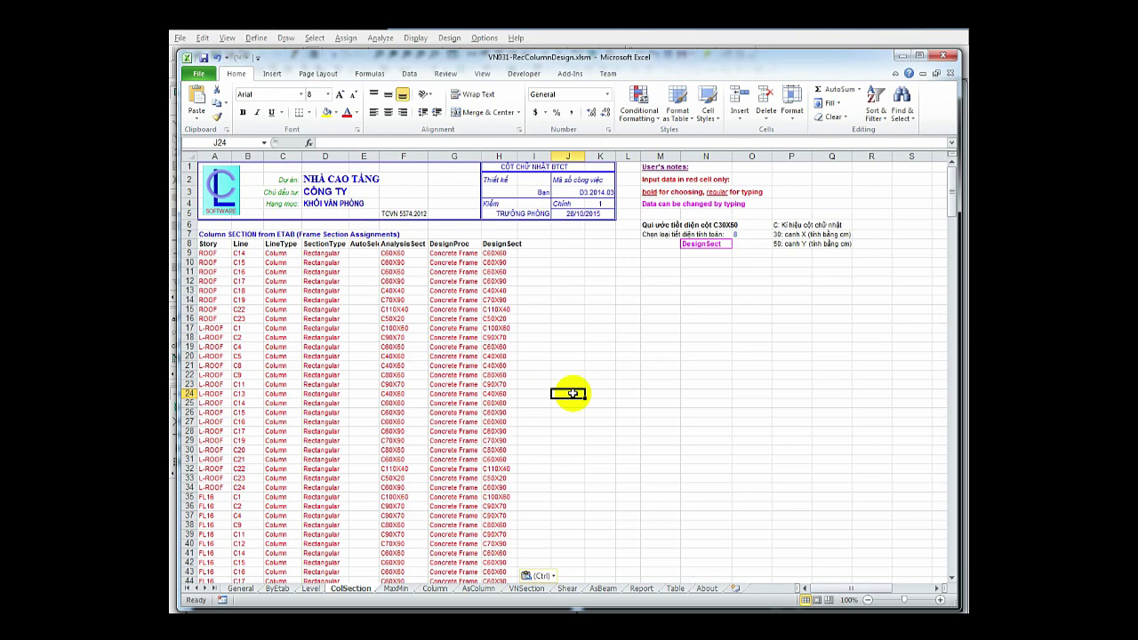
Start the processing of the imported column forces on the ByEtab sheet and agree to make a new report.
{"action": "left_click", "coordinate": [277, 589]}
{"action": "left_click", "coordinate": [454, 375]}
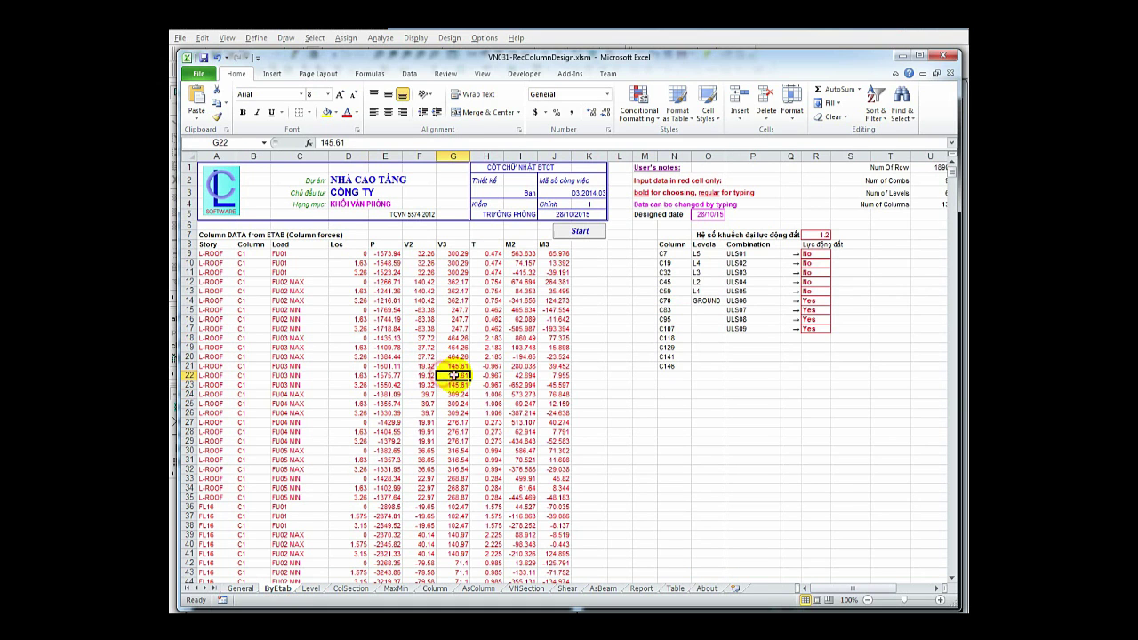
{"action": "left_click", "coordinate": [576, 233]}
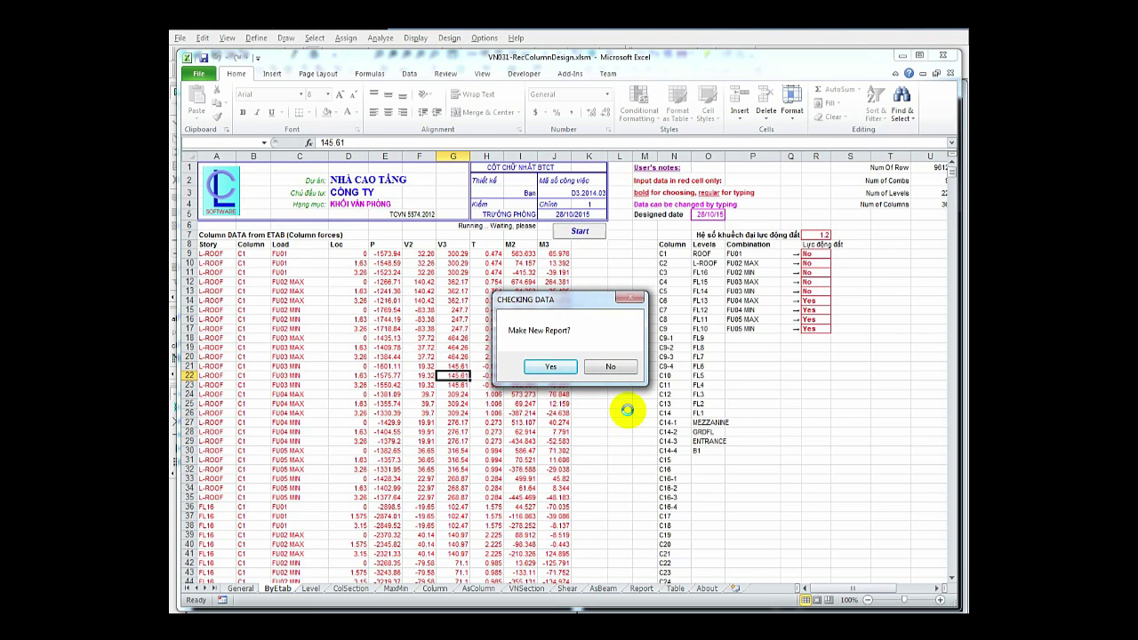
{"action": "left_click", "coordinate": [552, 367]}
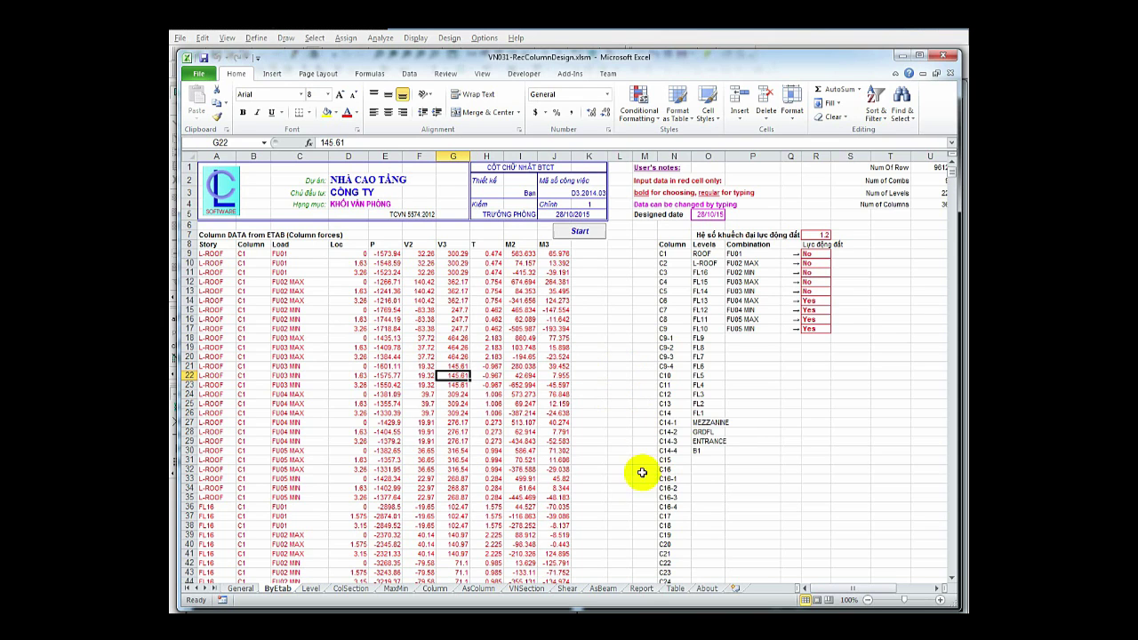
Look at the Report sheet, and examine the Yes/No earthquake load settings of the combinations on the ByEtab sheet.
{"action": "left_click", "coordinate": [641, 589]}
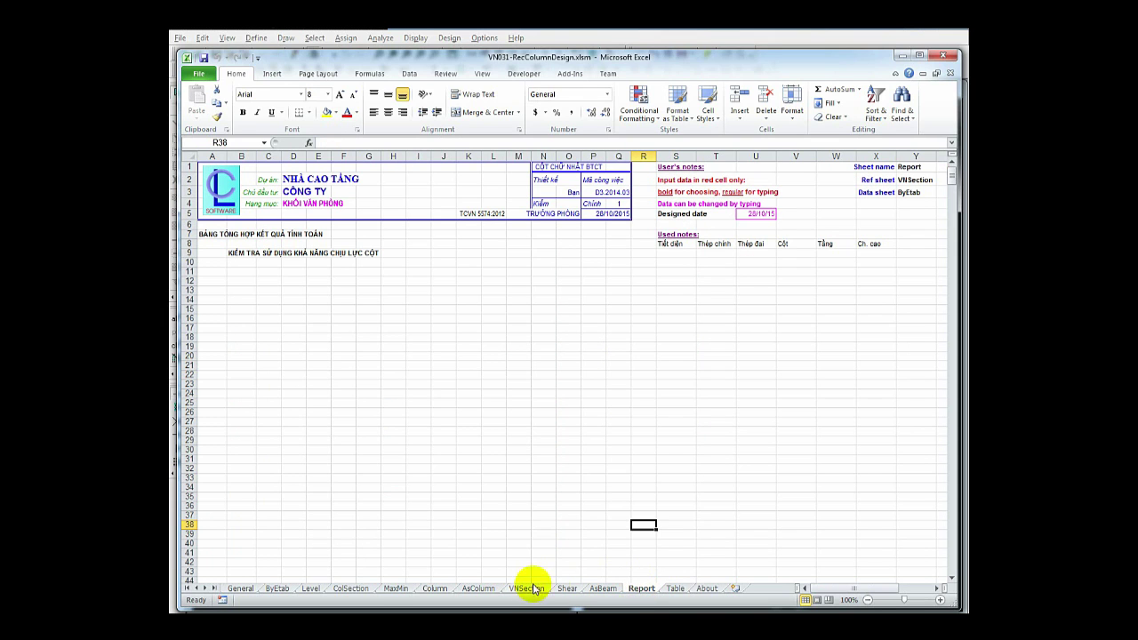
{"action": "left_click", "coordinate": [277, 589]}
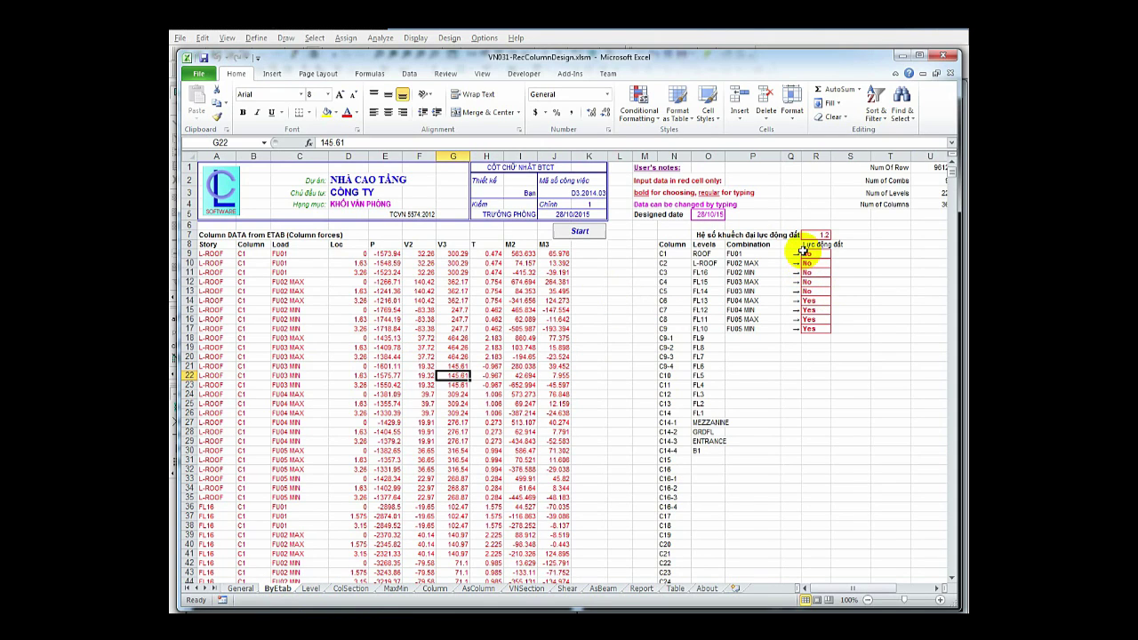
{"action": "left_click", "coordinate": [810, 302]}
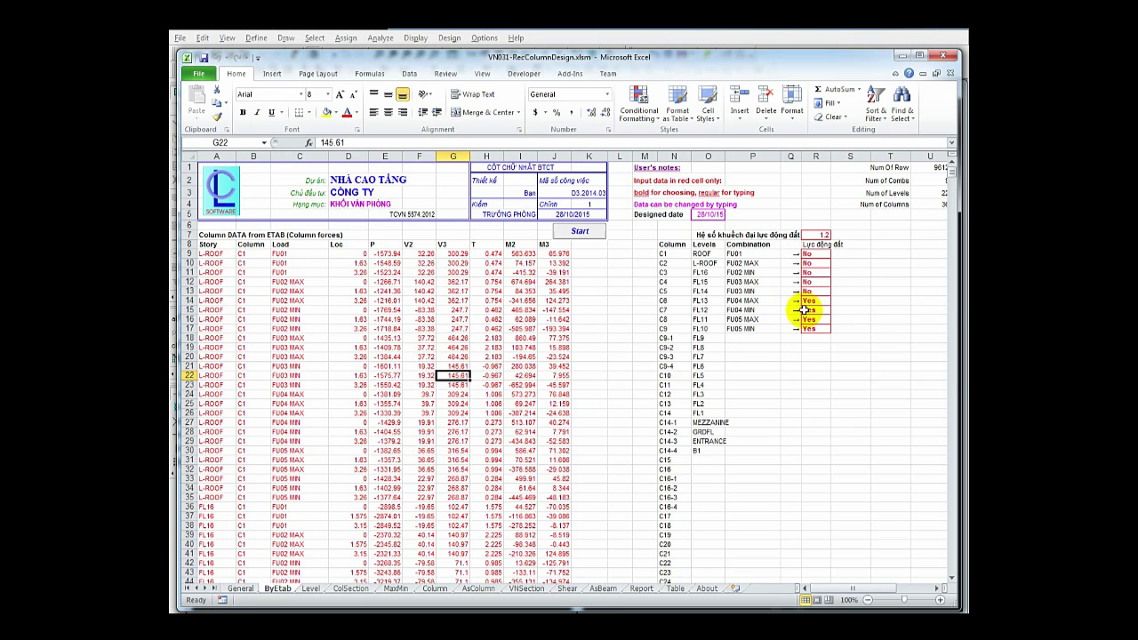
{"action": "left_click", "coordinate": [815, 301]}
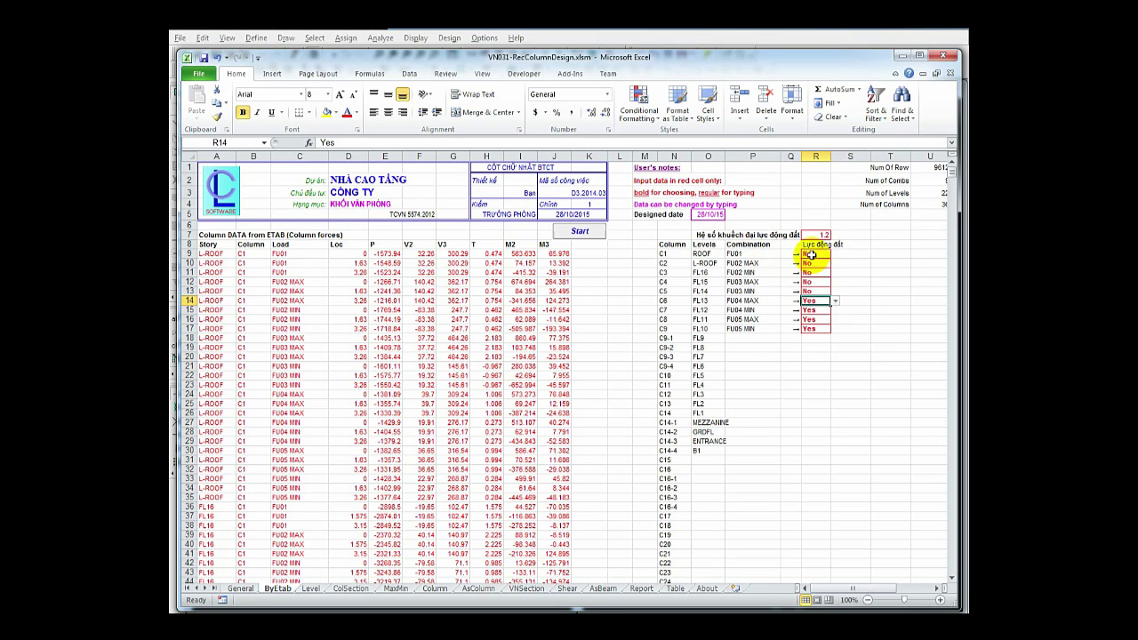
Calculate the designed internal forces on the MaxMin sheet and review the results for columns C1 and C2.
{"action": "left_click", "coordinate": [392, 592]}
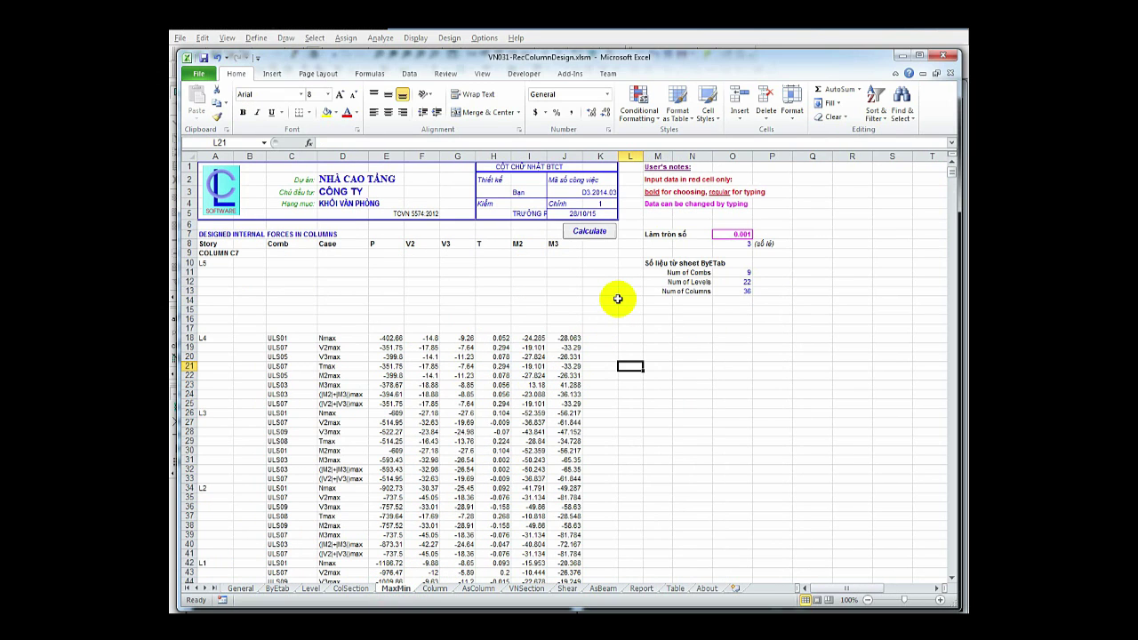
{"action": "left_click", "coordinate": [591, 233]}
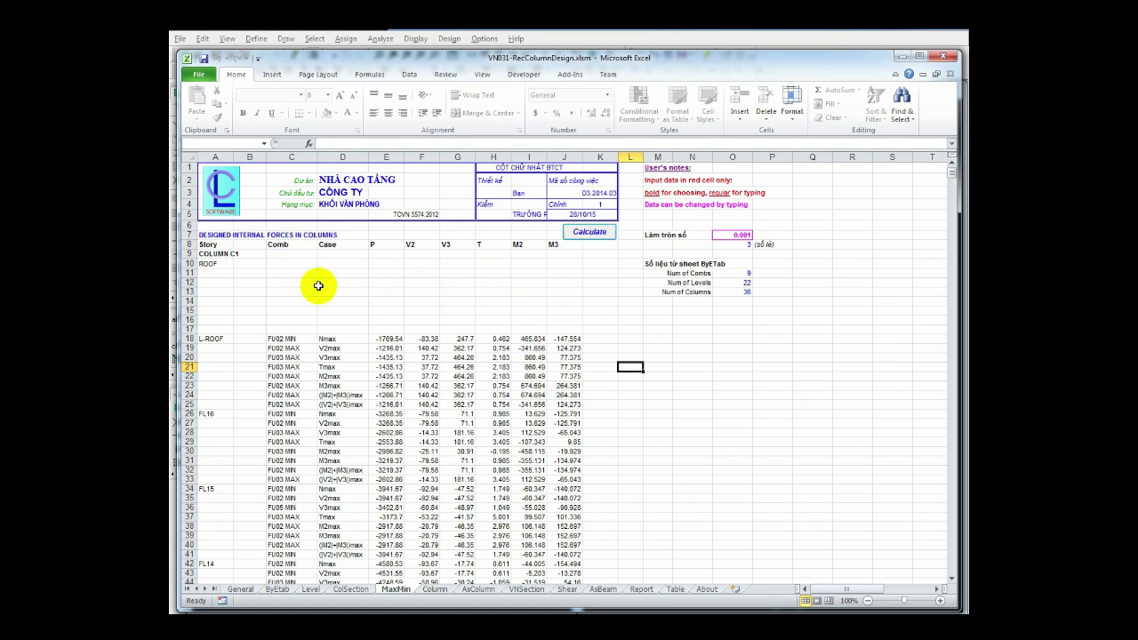
{"action": "scroll", "coordinate": [271, 270], "scroll_direction": "down", "scroll_amount": 1}
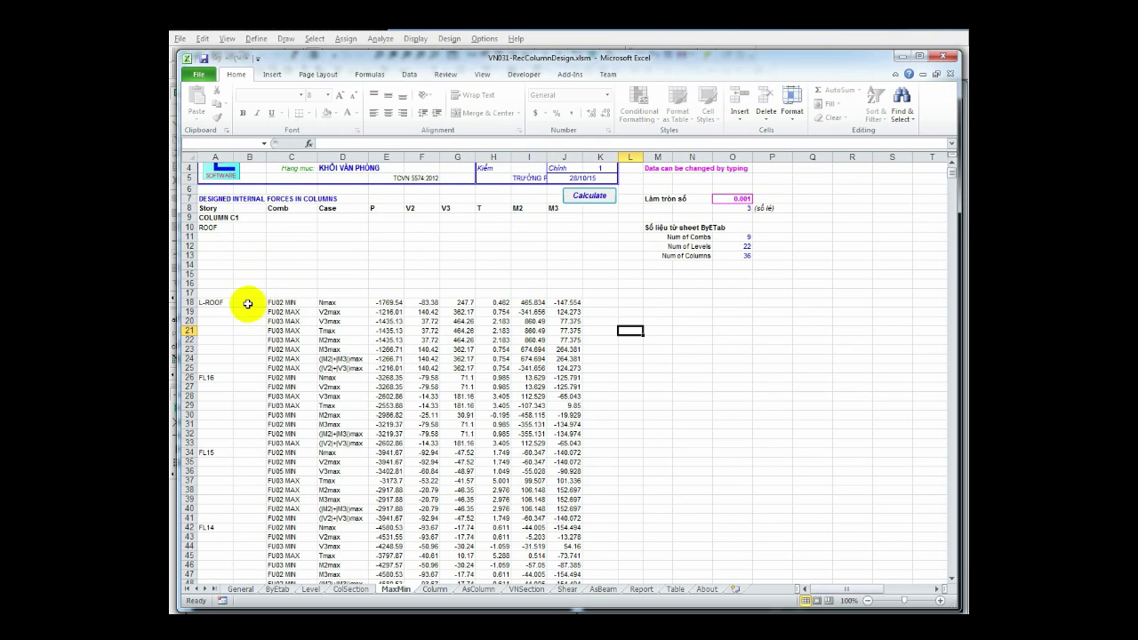
{"action": "scroll", "coordinate": [228, 262], "scroll_direction": "down", "scroll_amount": 20}
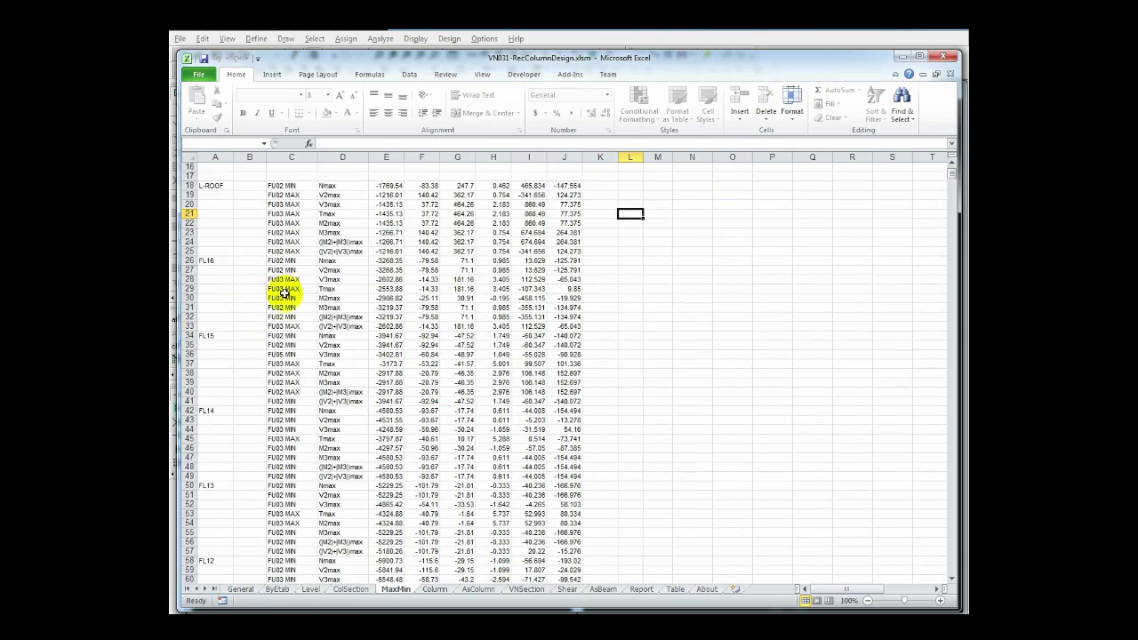
{"action": "scroll", "coordinate": [394, 377], "scroll_direction": "down", "scroll_amount": 14}
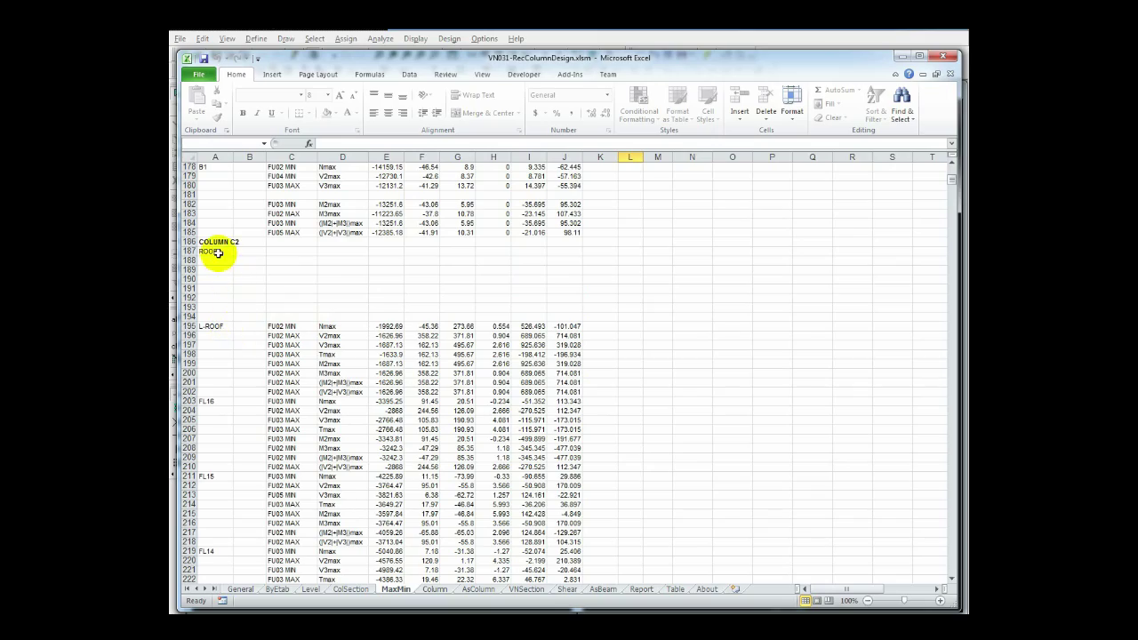
{"action": "scroll", "coordinate": [334, 388], "scroll_direction": "down", "scroll_amount": 6}
{"action": "scroll", "coordinate": [458, 427], "scroll_direction": "up", "scroll_amount": 3}
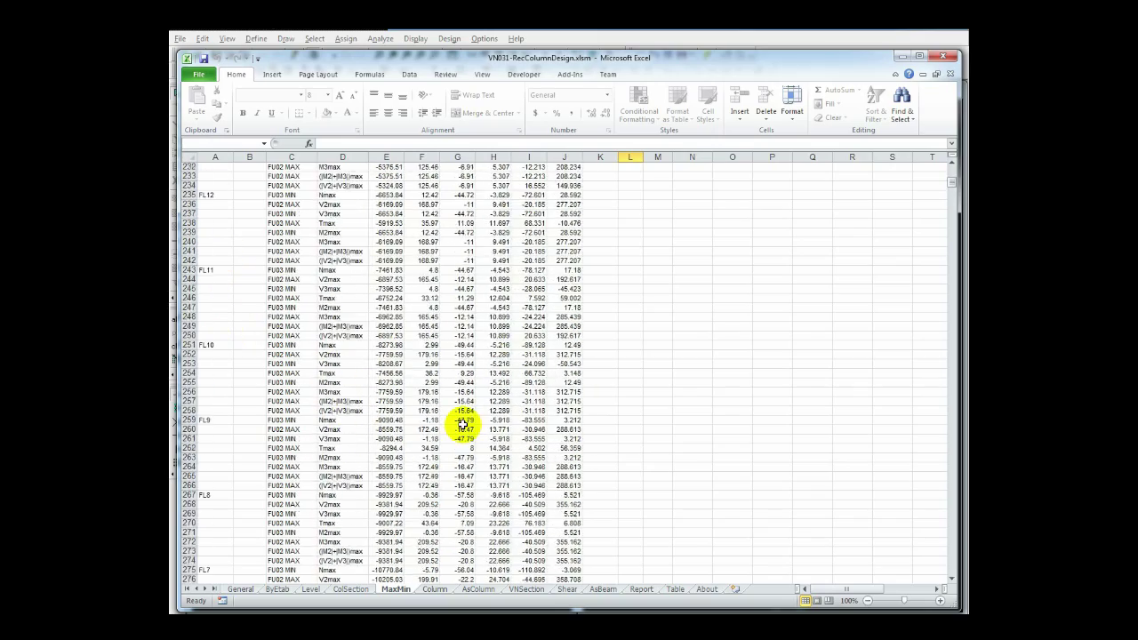
{"action": "scroll", "coordinate": [548, 427], "scroll_direction": "up", "scroll_amount": 20}
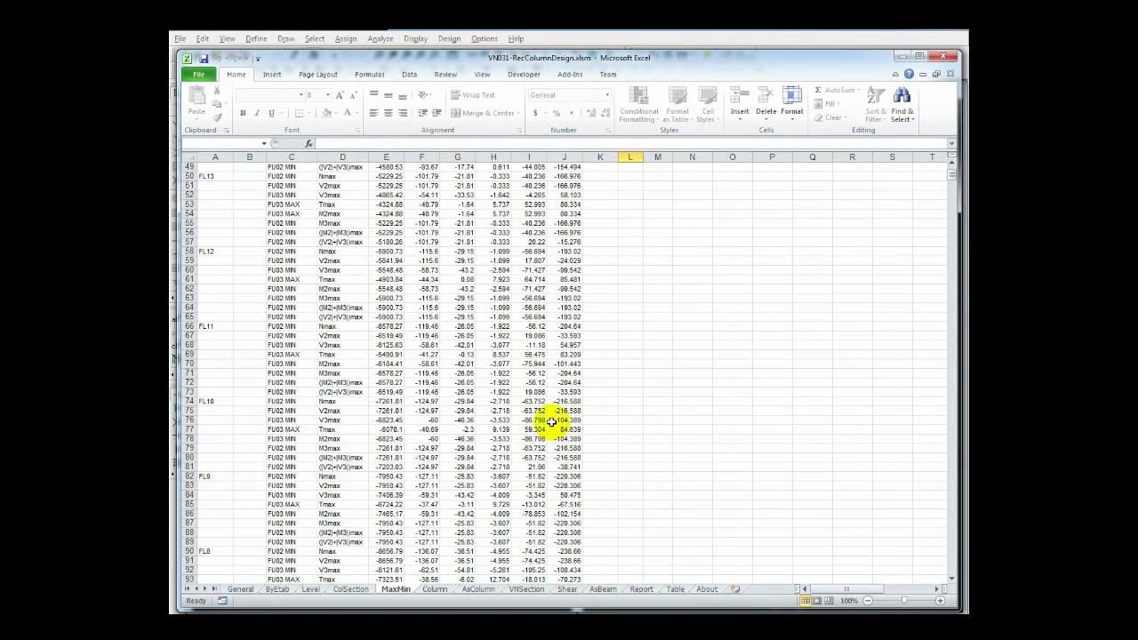
{"action": "scroll", "coordinate": [617, 419], "scroll_direction": "up", "scroll_amount": 16}
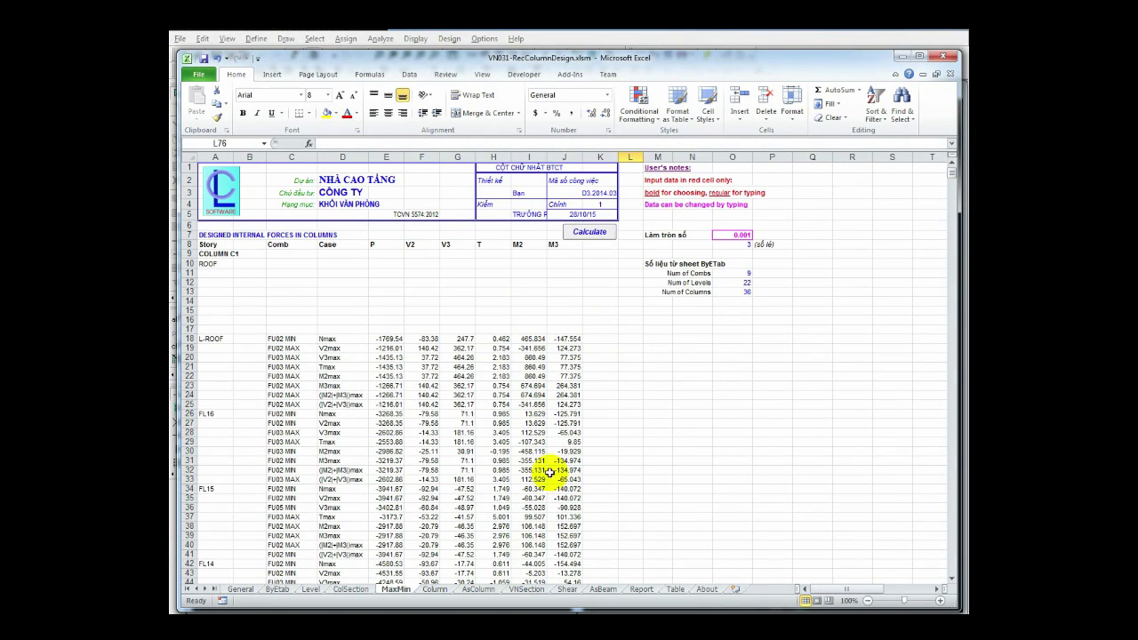
On the Column sheet, choose C1 as the design column in cell C9 and run Assigned Column.
{"action": "left_click", "coordinate": [435, 590]}
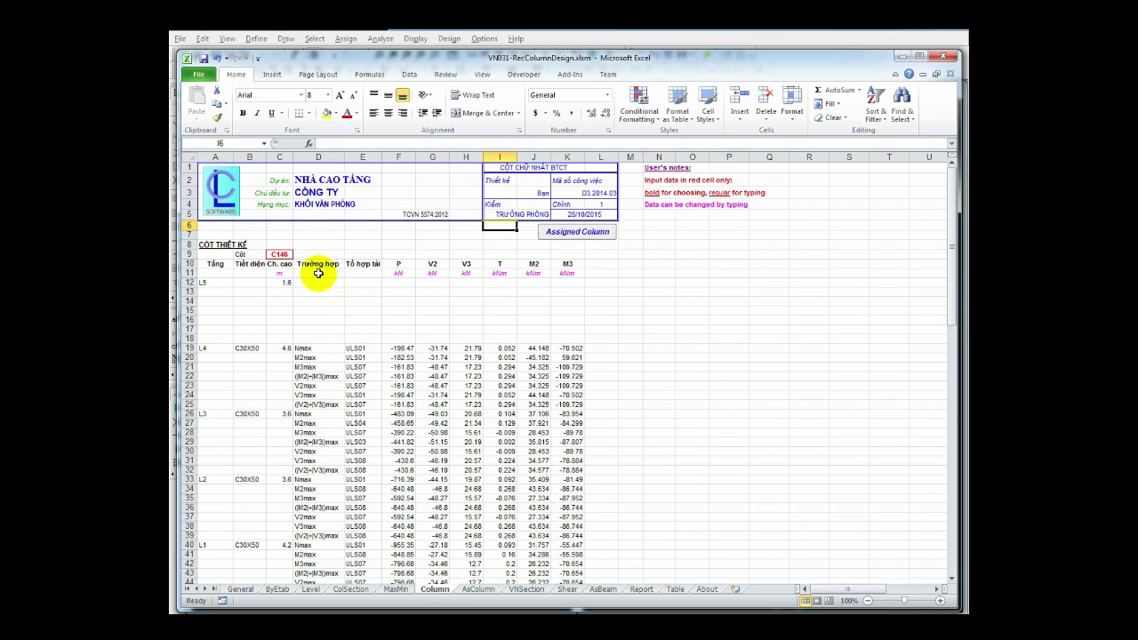
{"action": "left_click", "coordinate": [290, 255]}
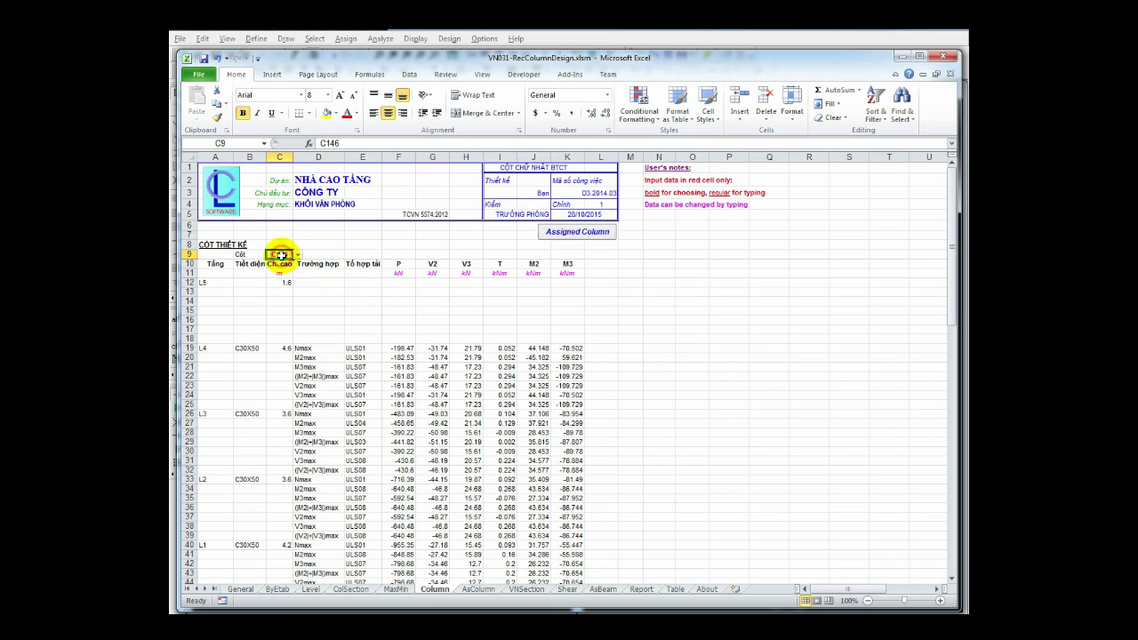
{"action": "left_click", "coordinate": [298, 255]}
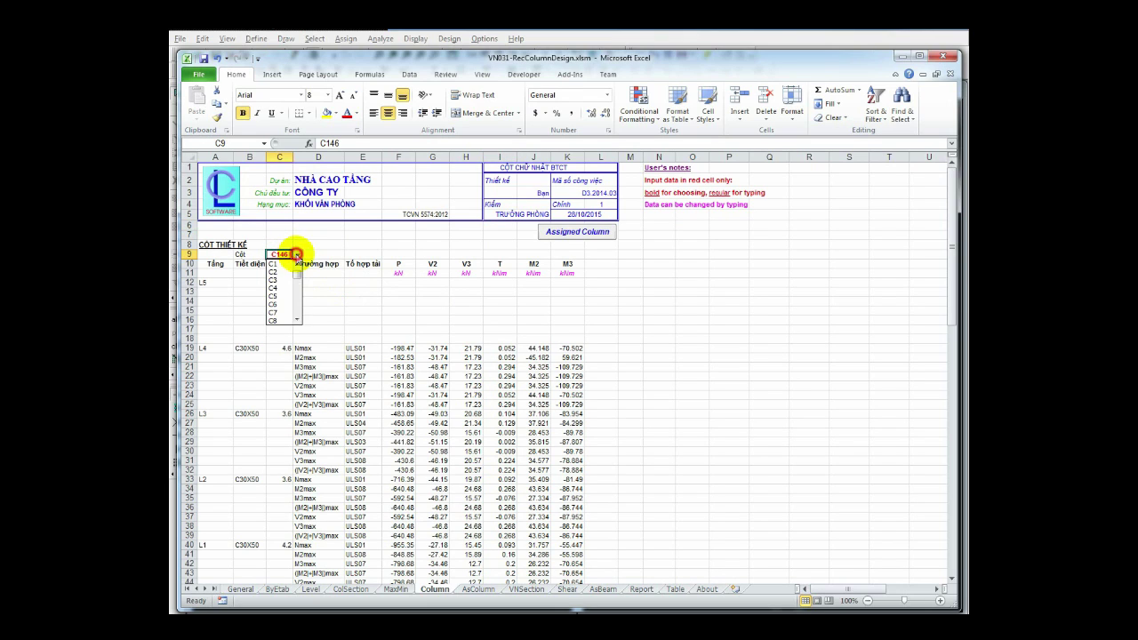
{"action": "left_click", "coordinate": [291, 255]}
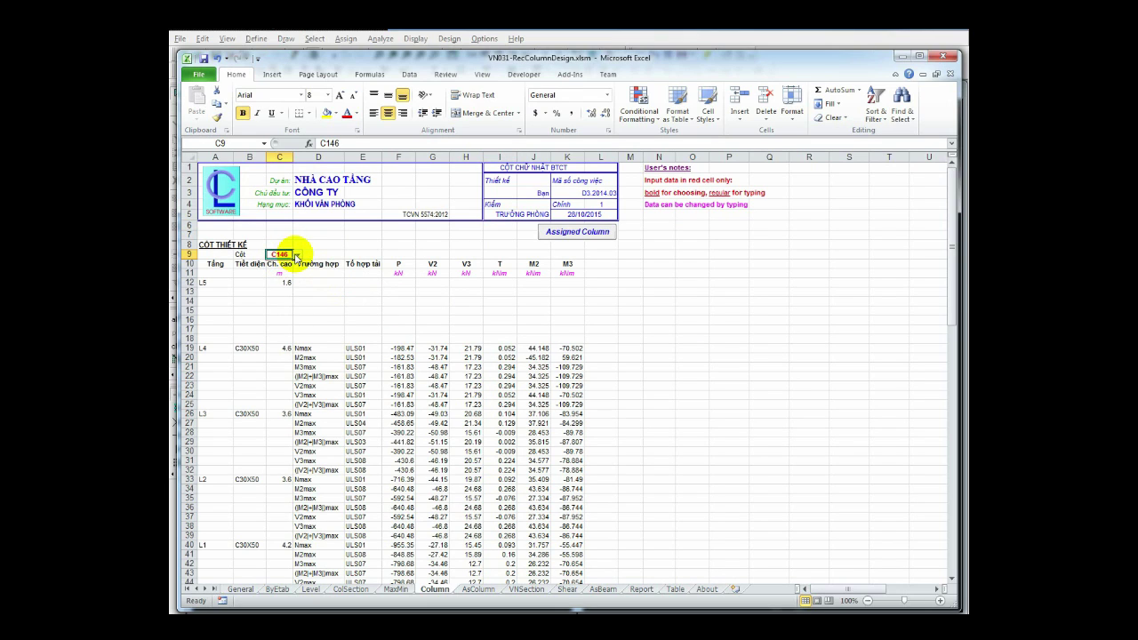
{"action": "left_click", "coordinate": [297, 256]}
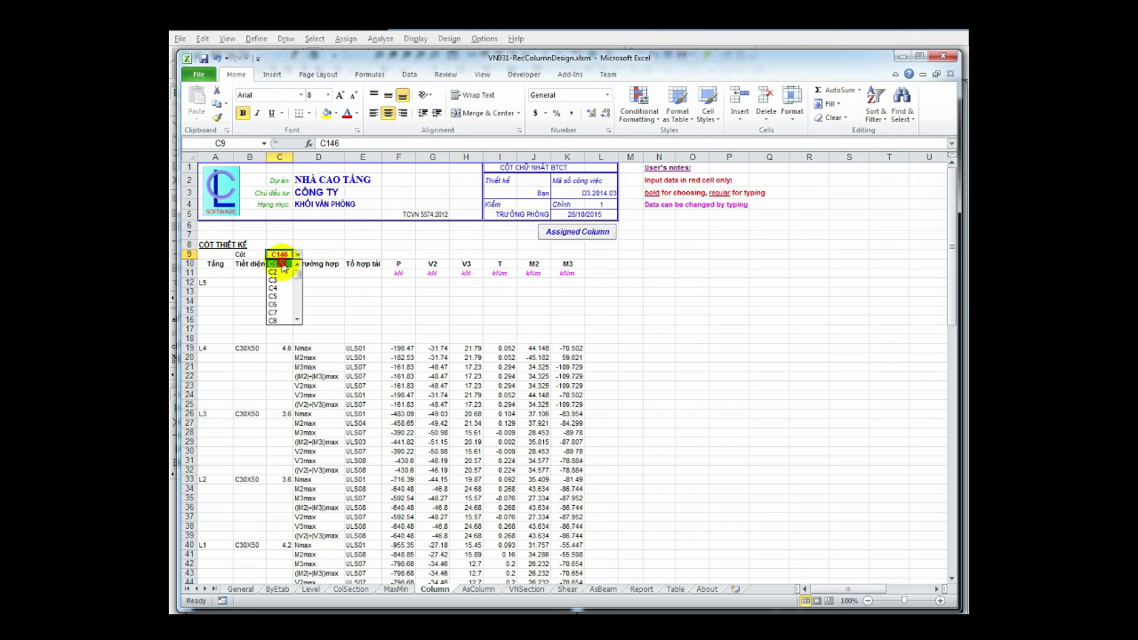
{"action": "left_click", "coordinate": [281, 265]}
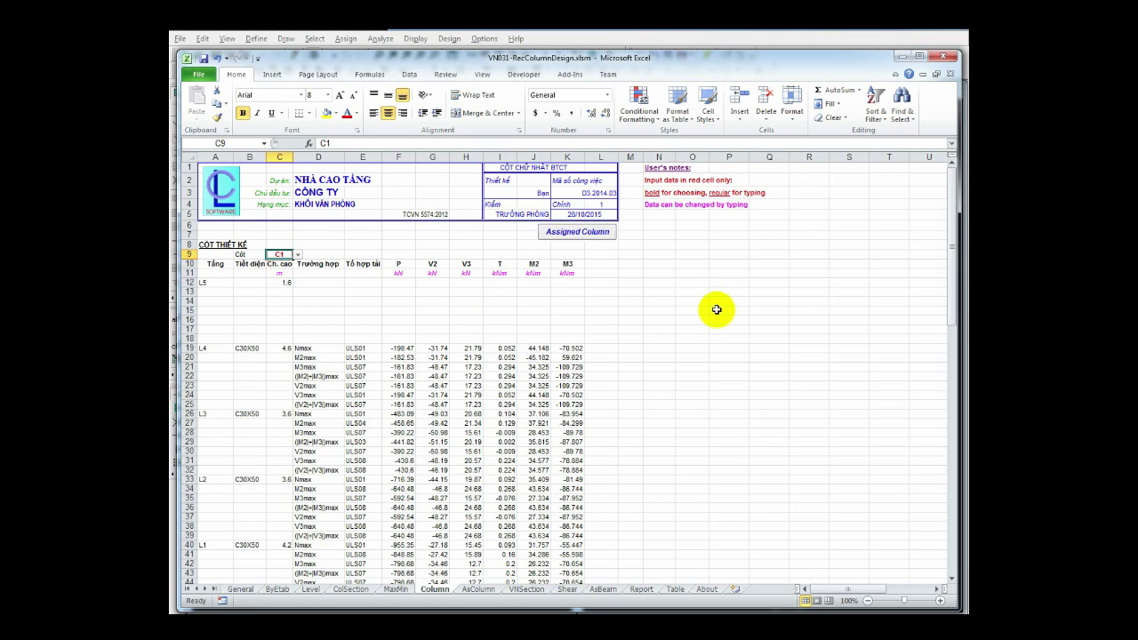
{"action": "left_click", "coordinate": [583, 235]}
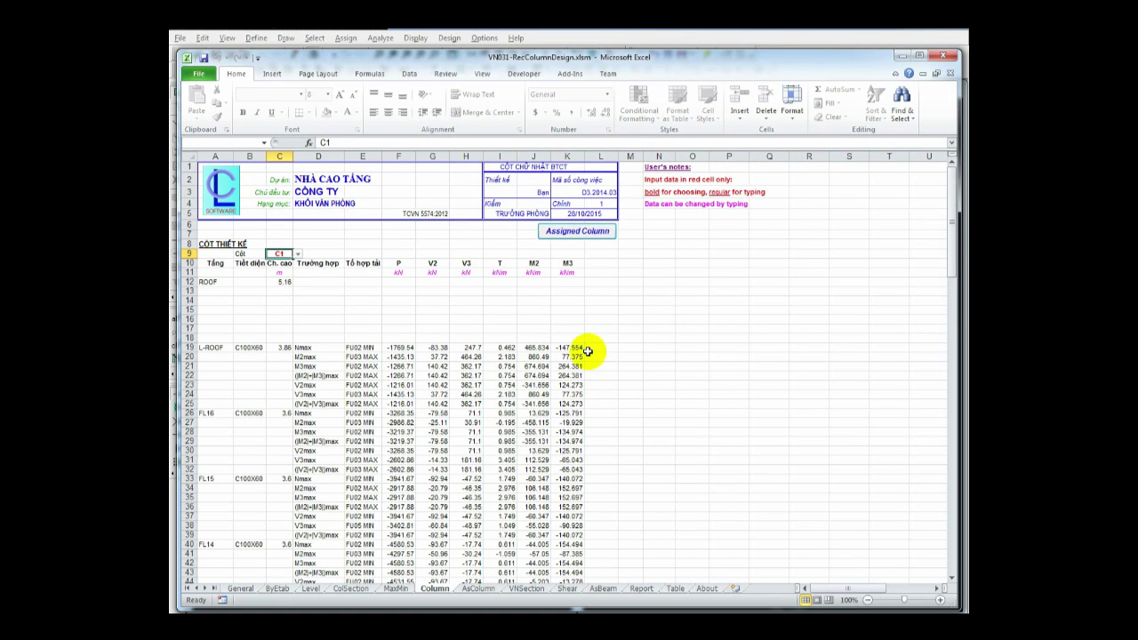
On the AsColumn sheet, set the concrete grade to B30 and run Analyse Additional Moment.
{"action": "left_click", "coordinate": [481, 589]}
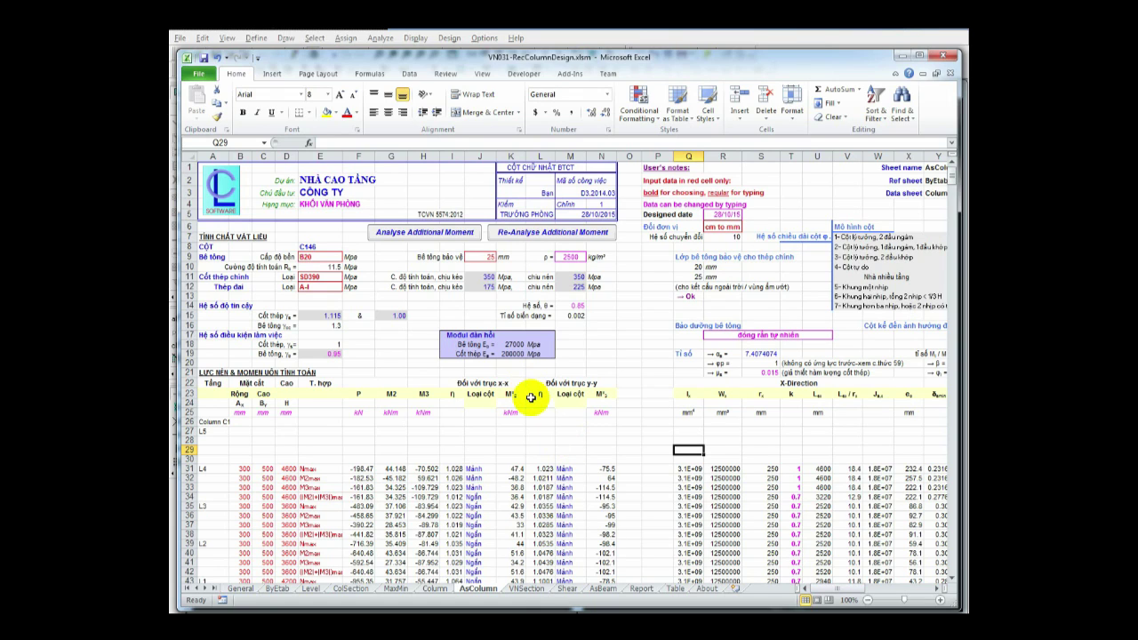
{"action": "left_click", "coordinate": [325, 257]}
{"action": "left_click", "coordinate": [347, 257]}
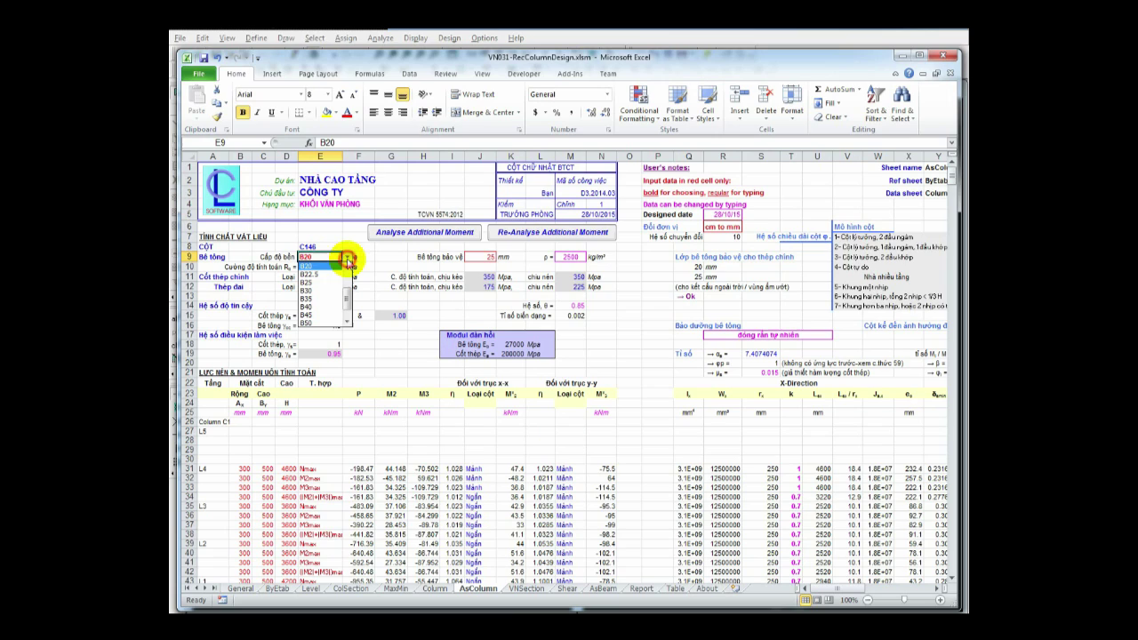
{"action": "left_click", "coordinate": [325, 291]}
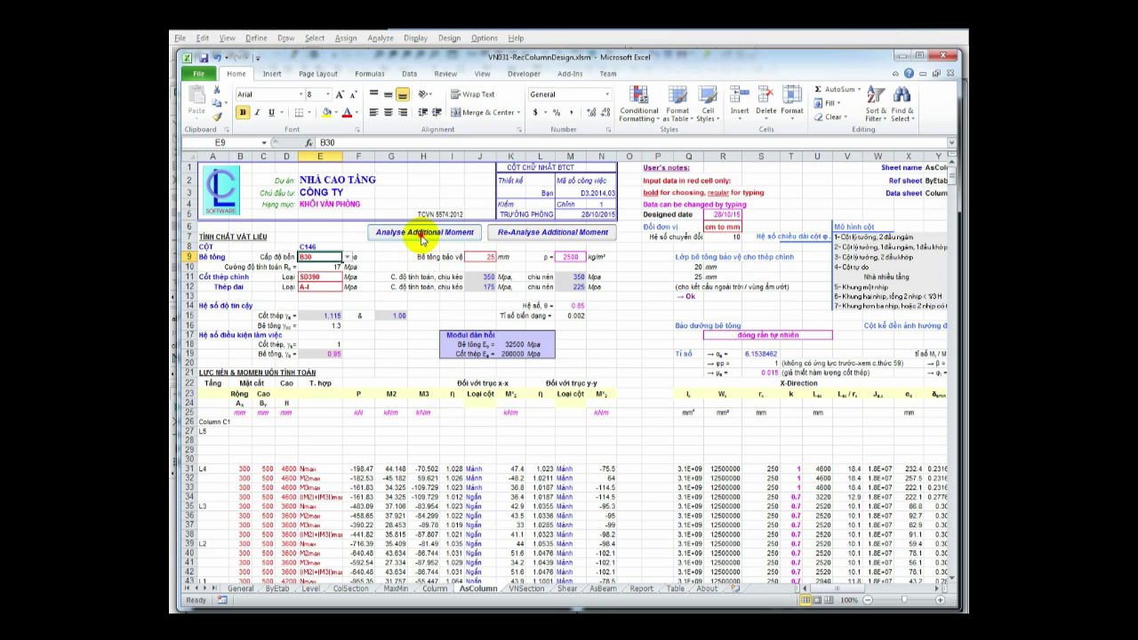
{"action": "left_click", "coordinate": [423, 234]}
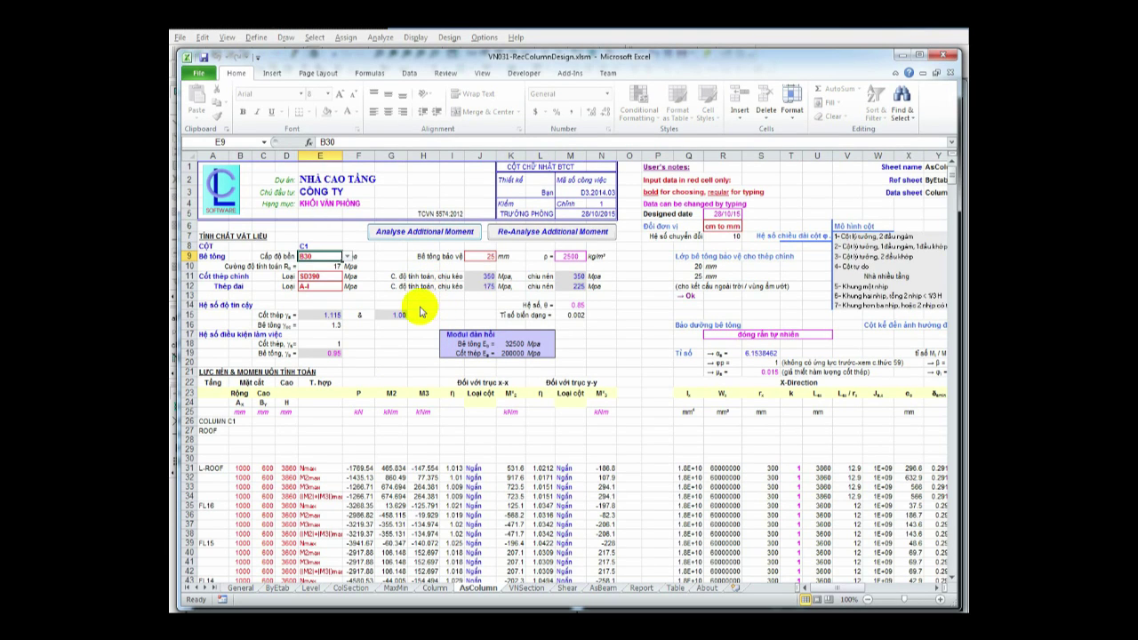
Review the analysed compression forces and additional moments of column C1 for every floor on the AsColumn sheet.
{"action": "scroll", "coordinate": [406, 349], "scroll_direction": "down", "scroll_amount": 2}
{"action": "left_click", "coordinate": [396, 350]}
{"action": "scroll", "coordinate": [397, 348], "scroll_direction": "down", "scroll_amount": 7}
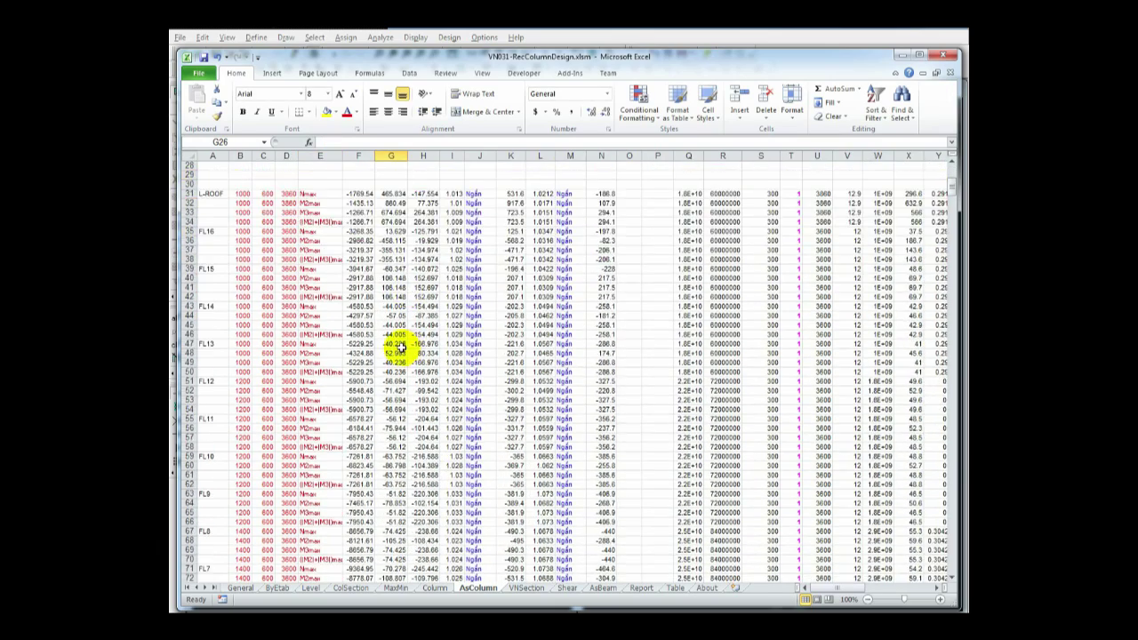
{"action": "scroll", "coordinate": [398, 347], "scroll_direction": "up", "scroll_amount": 9}
{"action": "scroll", "coordinate": [346, 444], "scroll_direction": "down", "scroll_amount": 7}
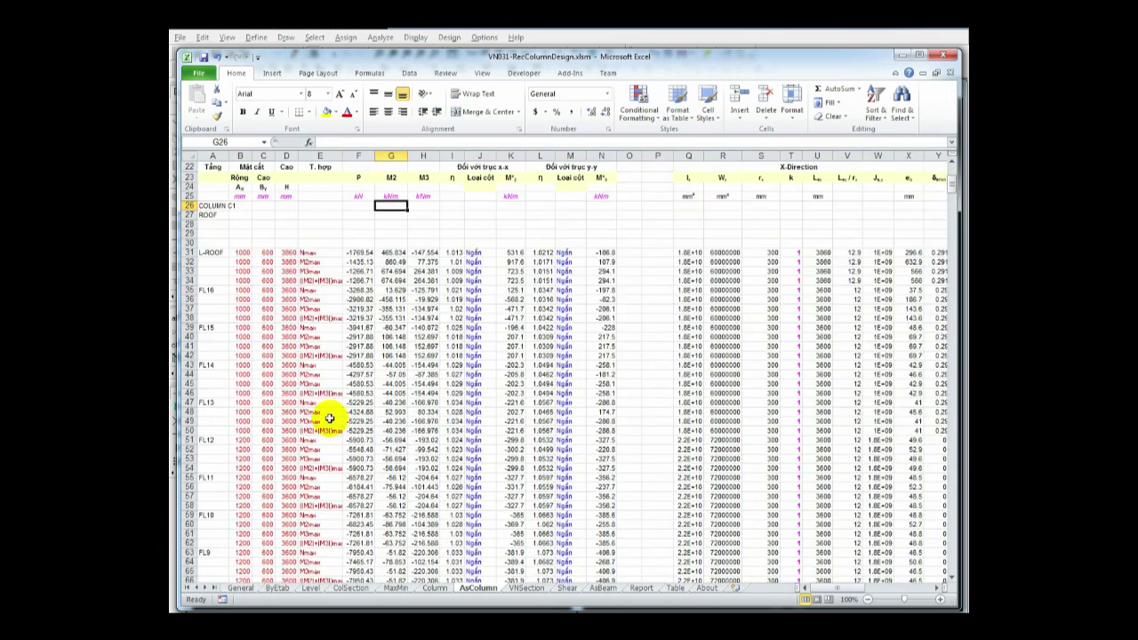
{"action": "scroll", "coordinate": [329, 419], "scroll_direction": "down", "scroll_amount": 19}
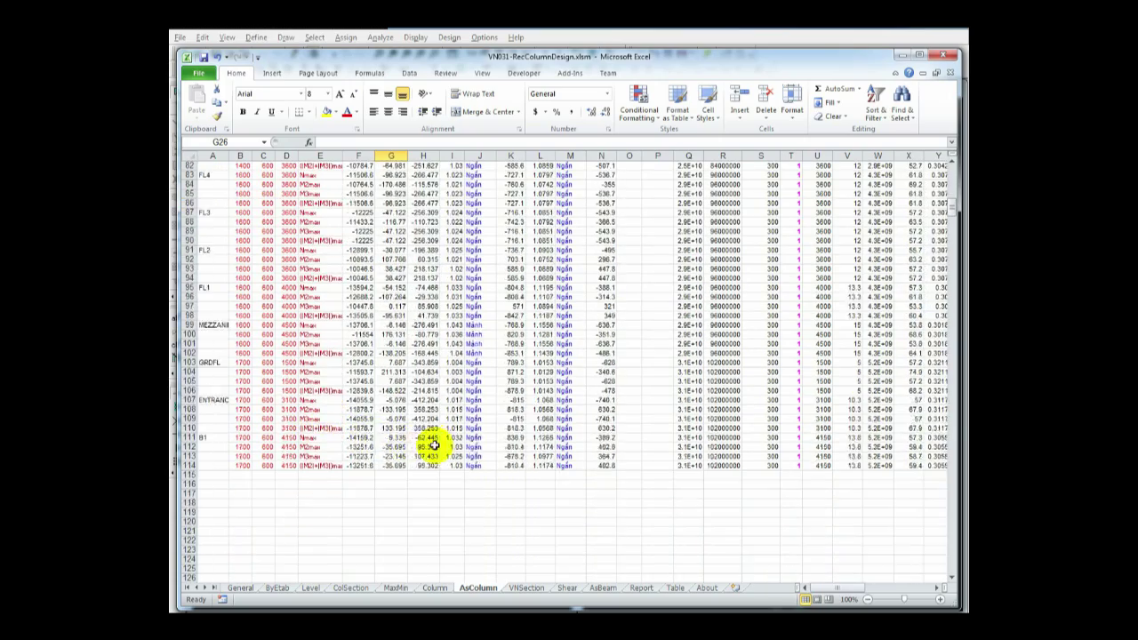
{"action": "scroll", "coordinate": [539, 437], "scroll_direction": "up", "scroll_amount": 20}
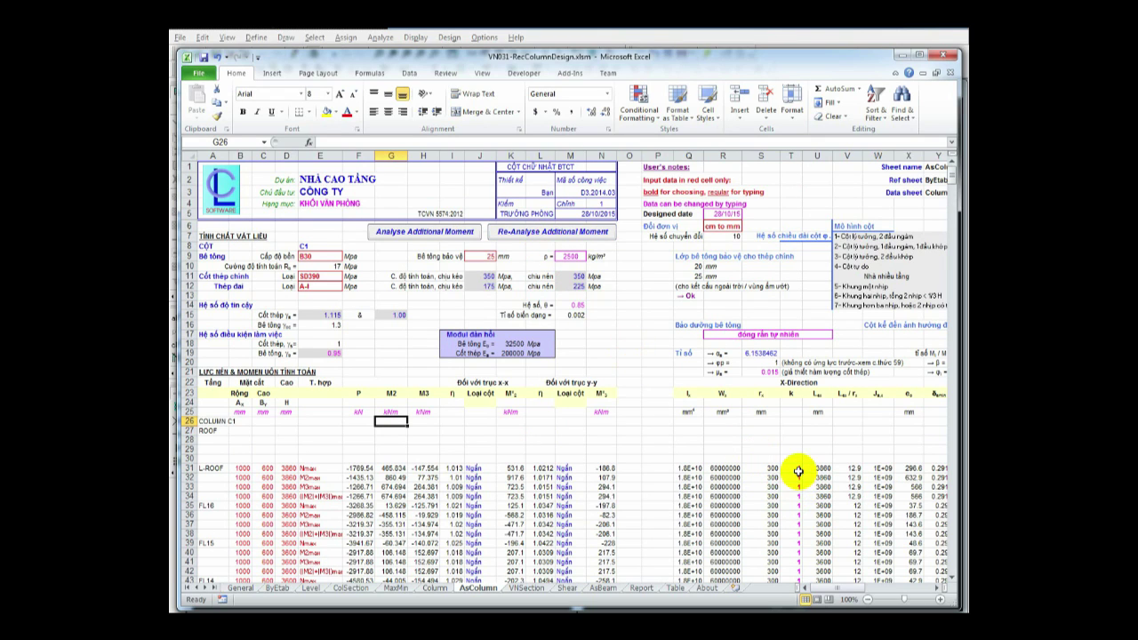
Examine the X-direction effective length factor k in cell T31 and the reference table of column end conditions.
{"action": "left_click", "coordinate": [939, 589]}
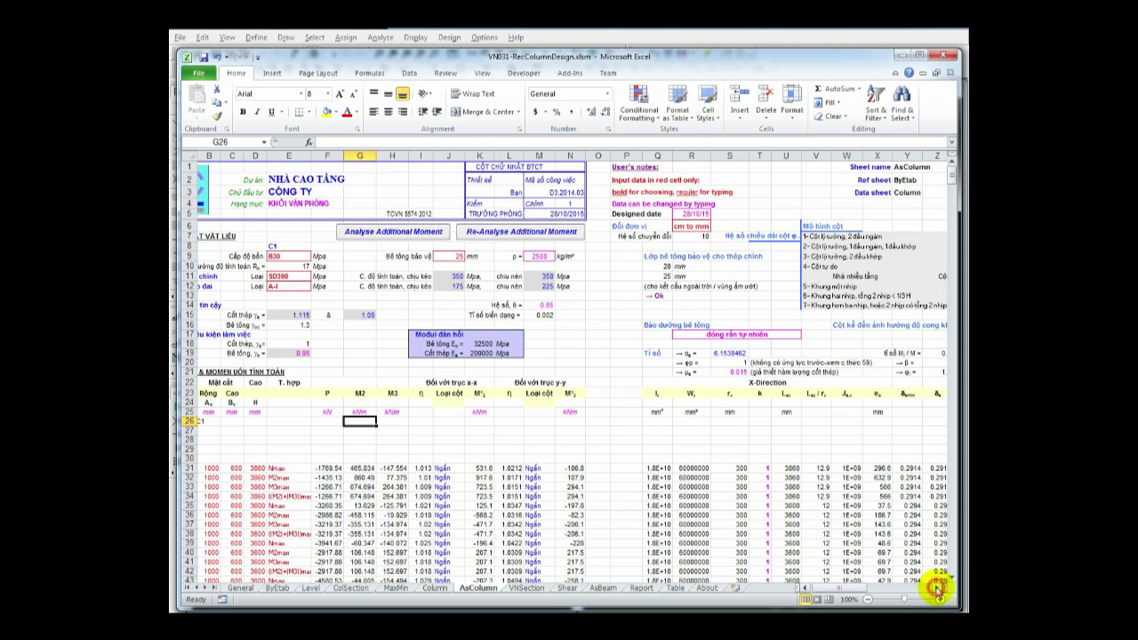
{"action": "left_click", "coordinate": [939, 588]}
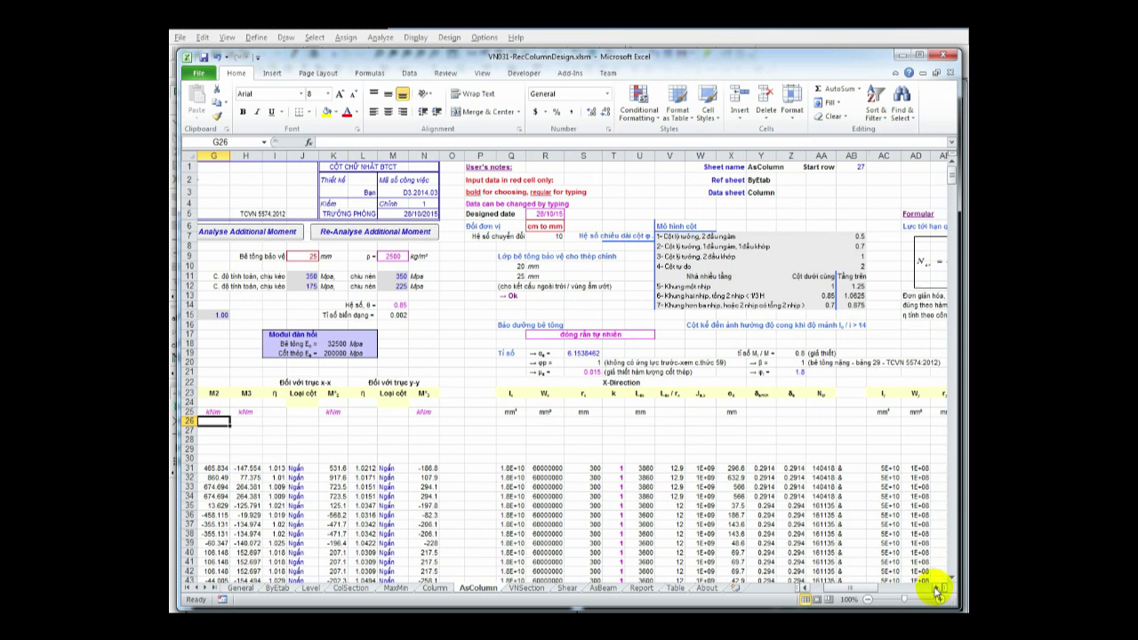
{"action": "left_click", "coordinate": [620, 470]}
{"action": "left_click", "coordinate": [629, 469]}
{"action": "left_click", "coordinate": [629, 469]}
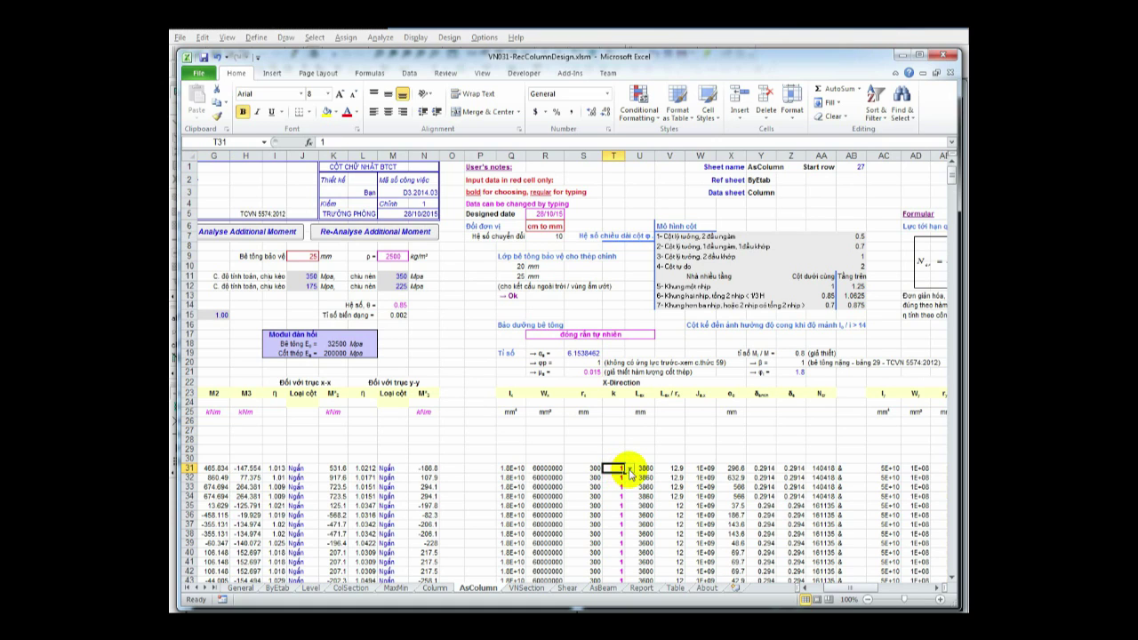
{"action": "left_click", "coordinate": [628, 469]}
{"action": "left_click", "coordinate": [627, 468]}
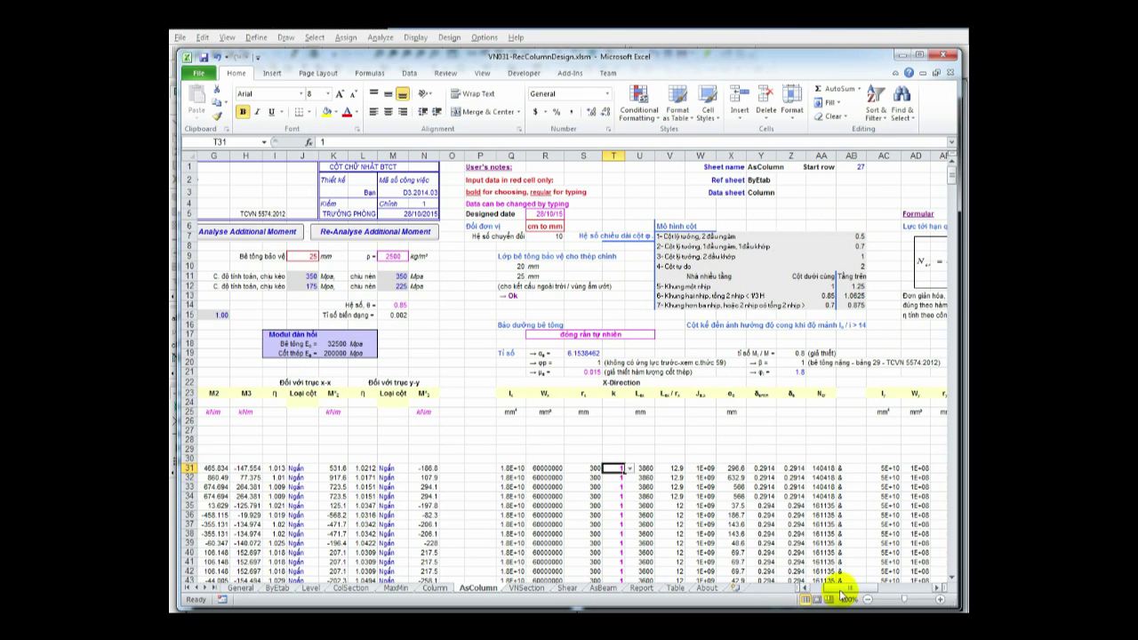
{"action": "left_click_drag", "start_coordinate": [843, 592], "coordinate": [831, 590]}
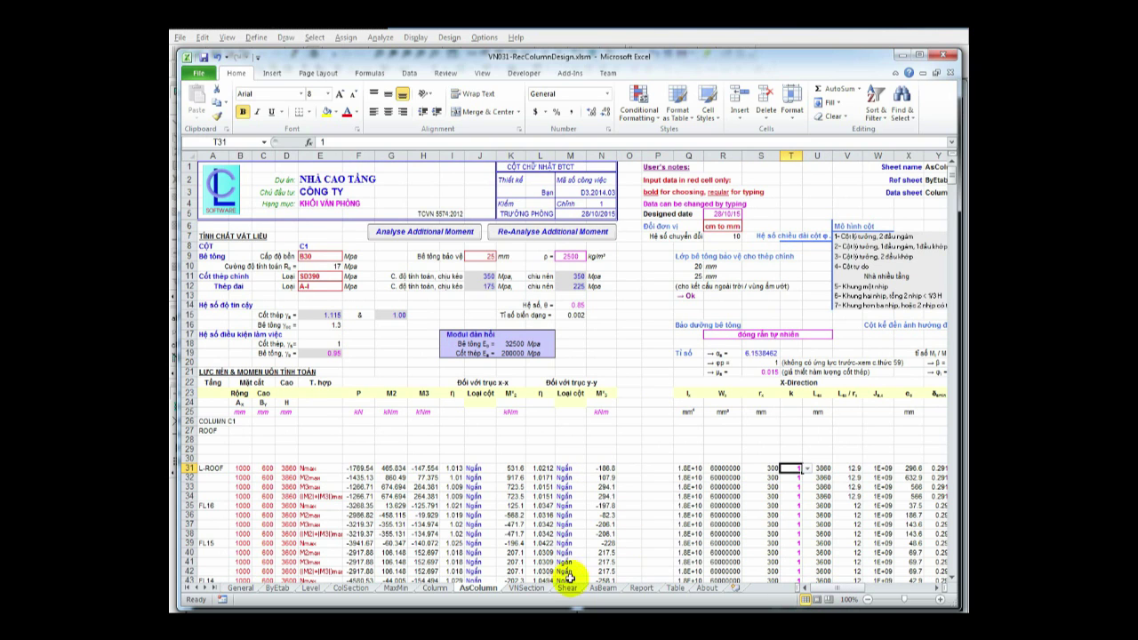
On the VNSection sheet, look over the section and checking tables and load the floor list with Show Design Column.
{"action": "left_click", "coordinate": [527, 590]}
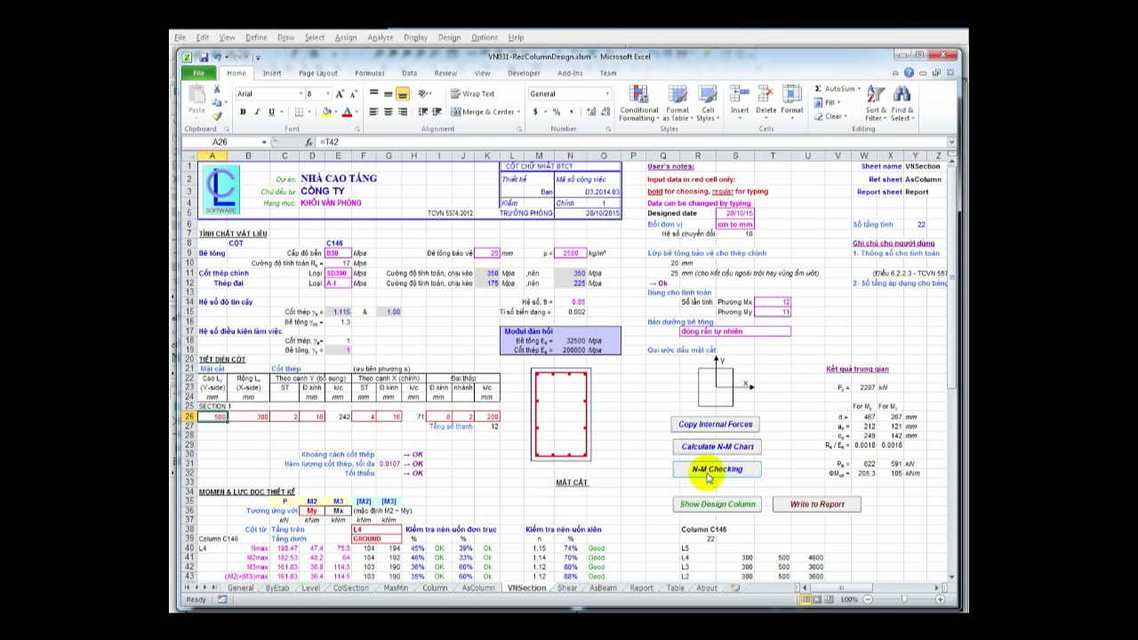
{"action": "left_click", "coordinate": [709, 470]}
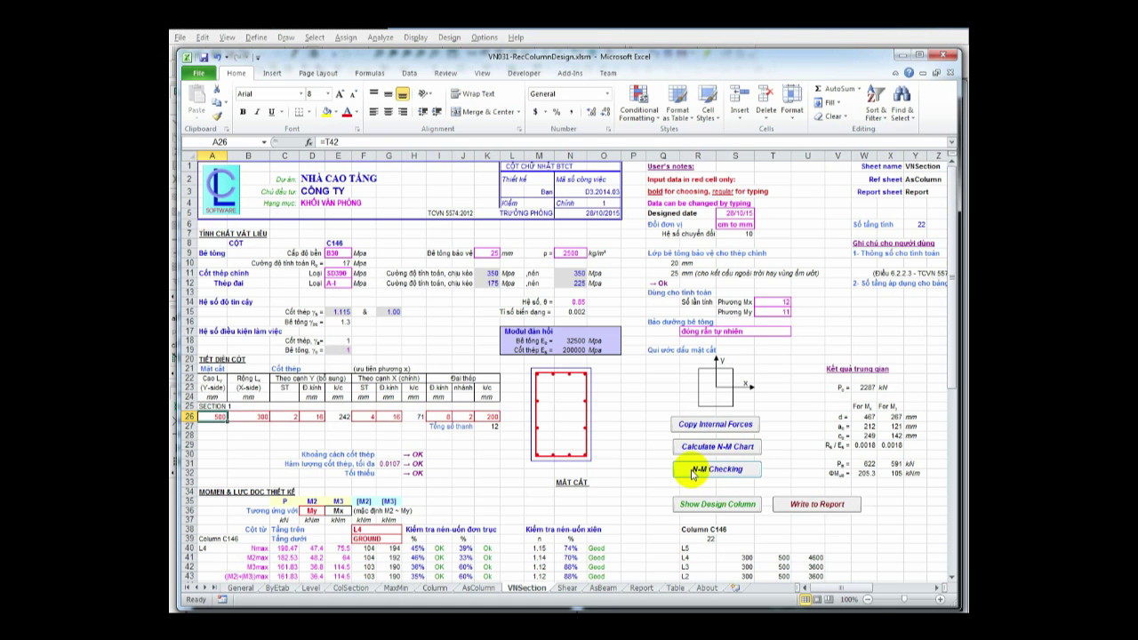
{"action": "scroll", "coordinate": [676, 473], "scroll_direction": "down", "scroll_amount": 2}
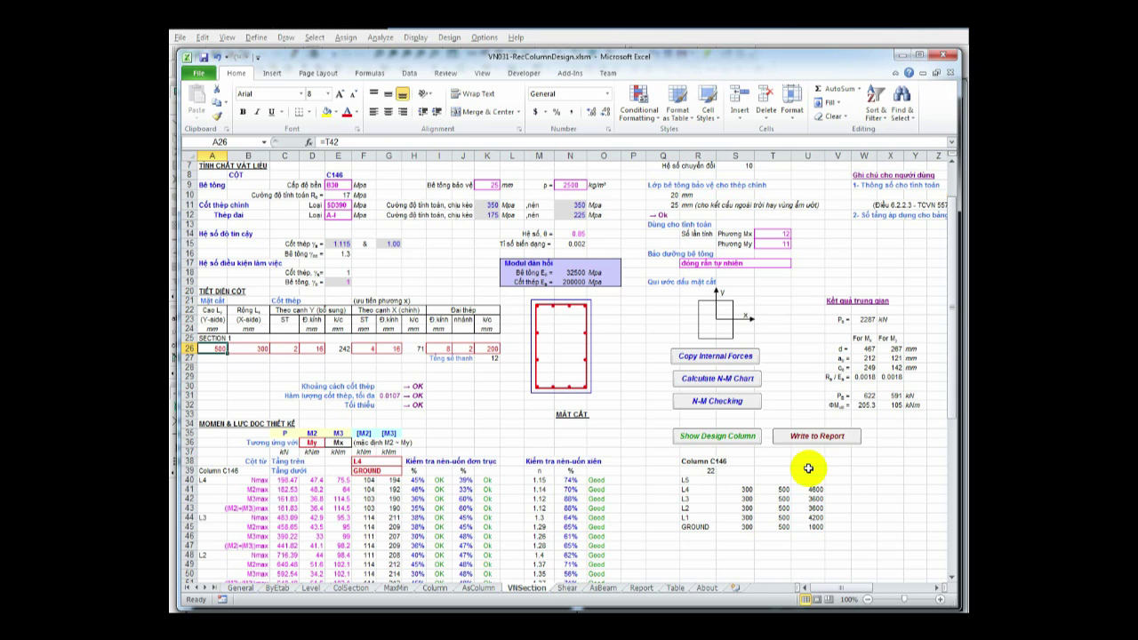
{"action": "scroll", "coordinate": [744, 494], "scroll_direction": "up", "scroll_amount": 2}
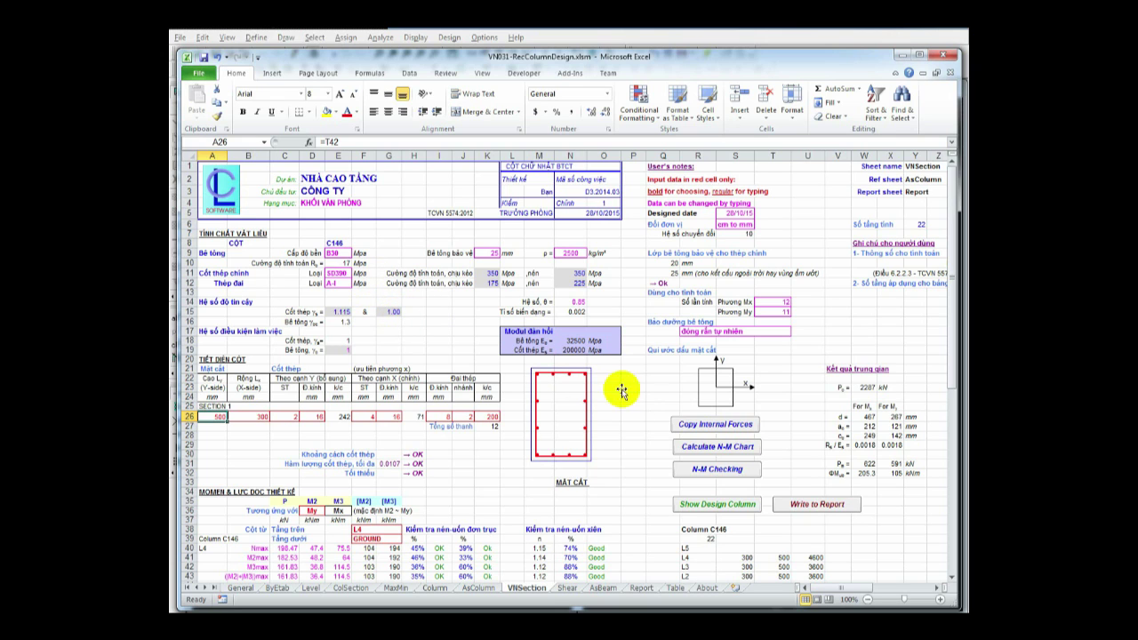
{"action": "scroll", "coordinate": [633, 404], "scroll_direction": "down", "scroll_amount": 1}
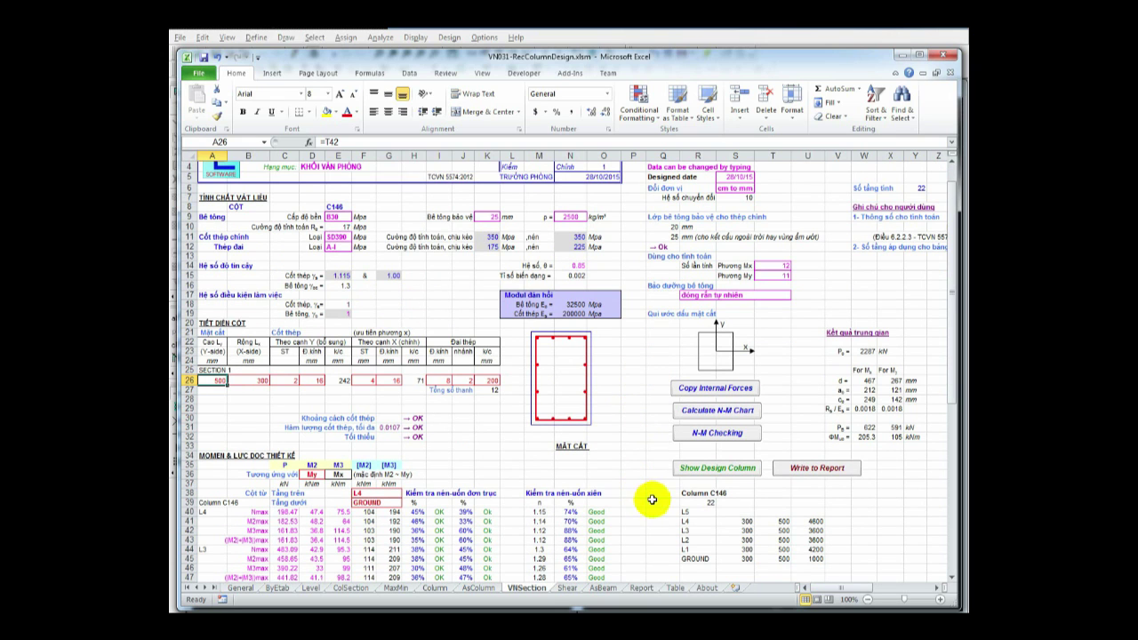
{"action": "left_click", "coordinate": [717, 469]}
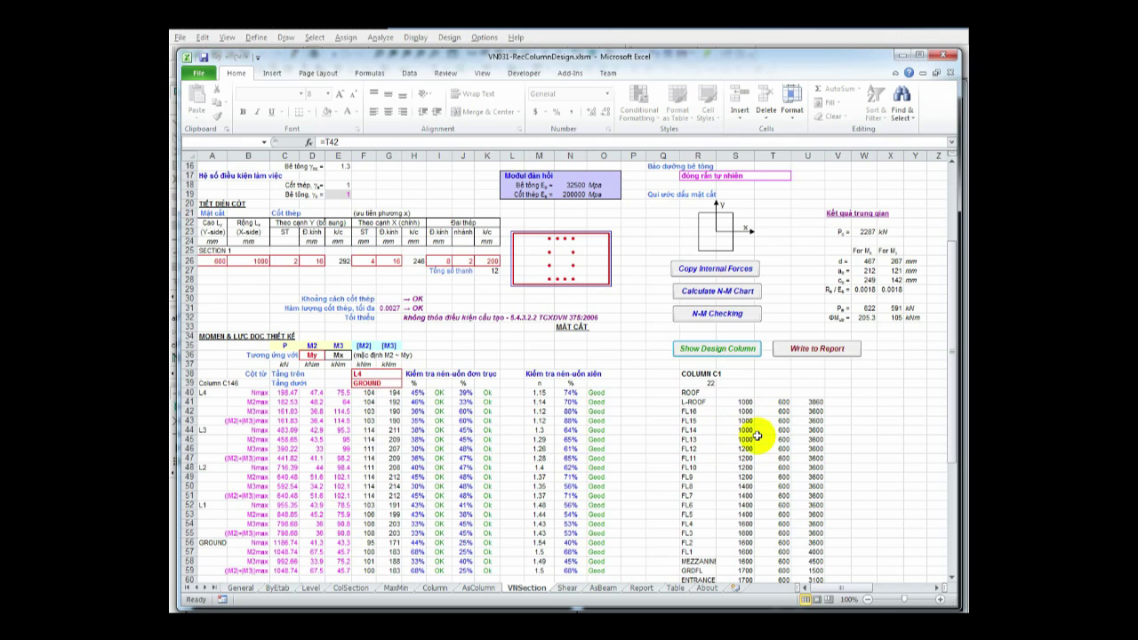
Set the column's design range from upper floor L-ROOF to lower floor FL13.
{"action": "left_click", "coordinate": [383, 374]}
{"action": "left_click", "coordinate": [405, 374]}
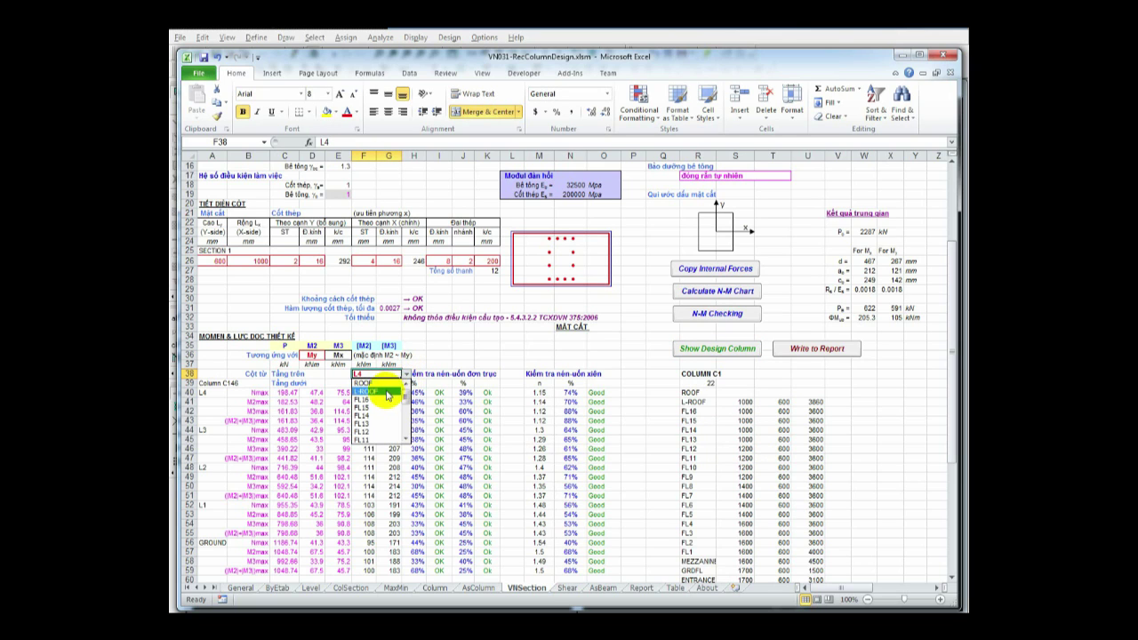
{"action": "left_click", "coordinate": [388, 390]}
{"action": "left_click", "coordinate": [392, 384]}
{"action": "left_click", "coordinate": [405, 383]}
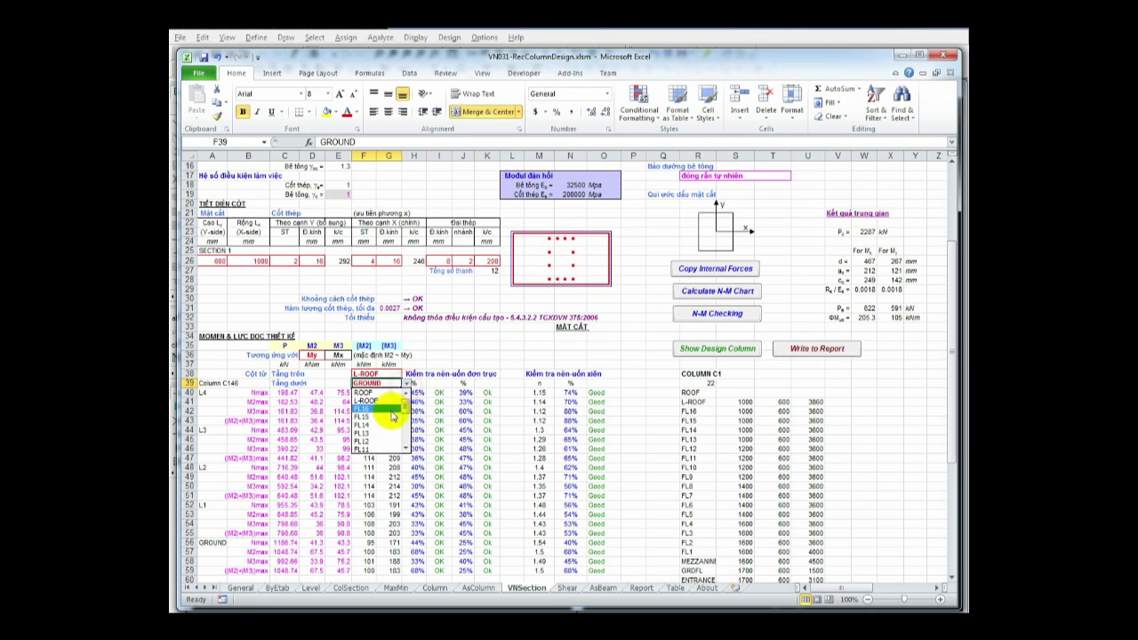
{"action": "left_click", "coordinate": [381, 421]}
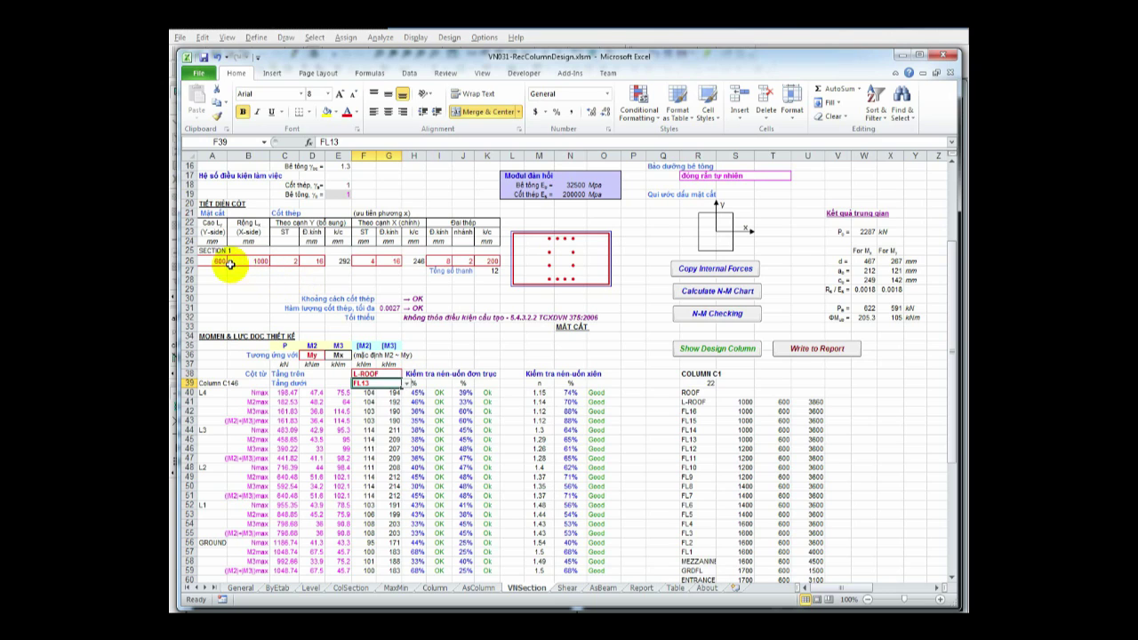
{"action": "left_click", "coordinate": [405, 383]}
{"action": "left_click", "coordinate": [381, 434]}
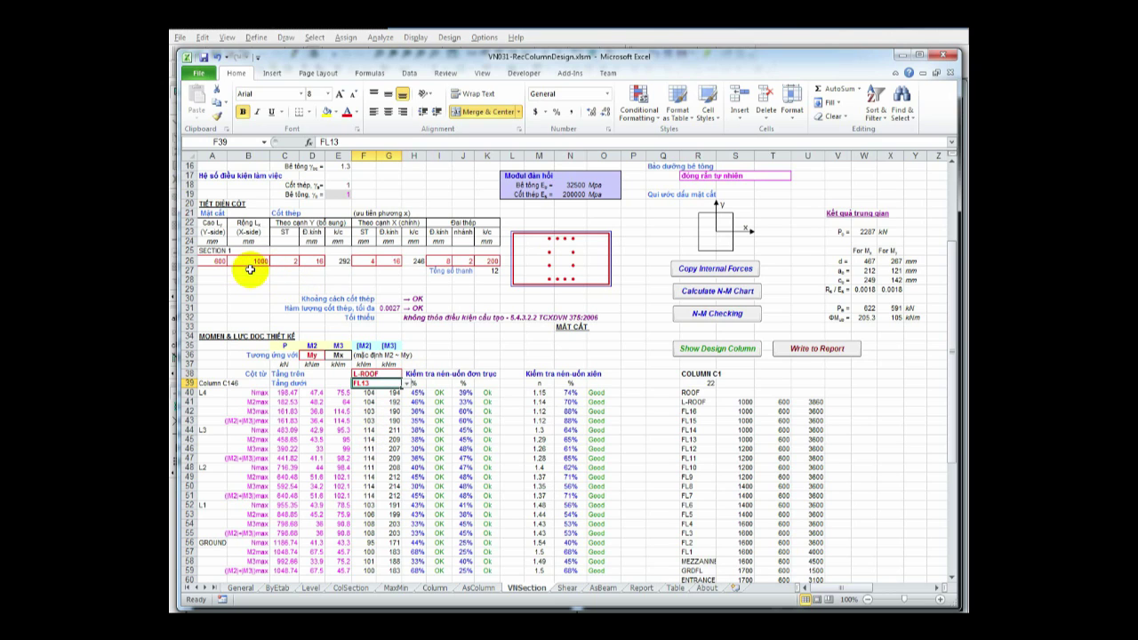
Check the section dimensions in A26 and B26, and set the bar diameters along the Y and X sides to 20 mm.
{"action": "left_click", "coordinate": [223, 259]}
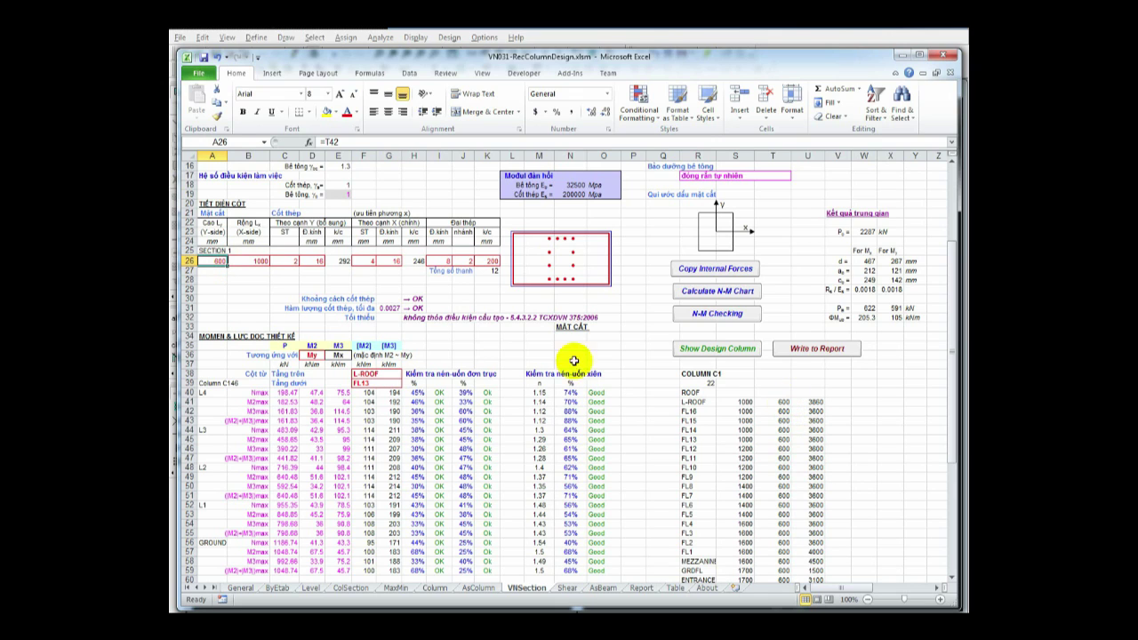
{"action": "left_click", "coordinate": [261, 261]}
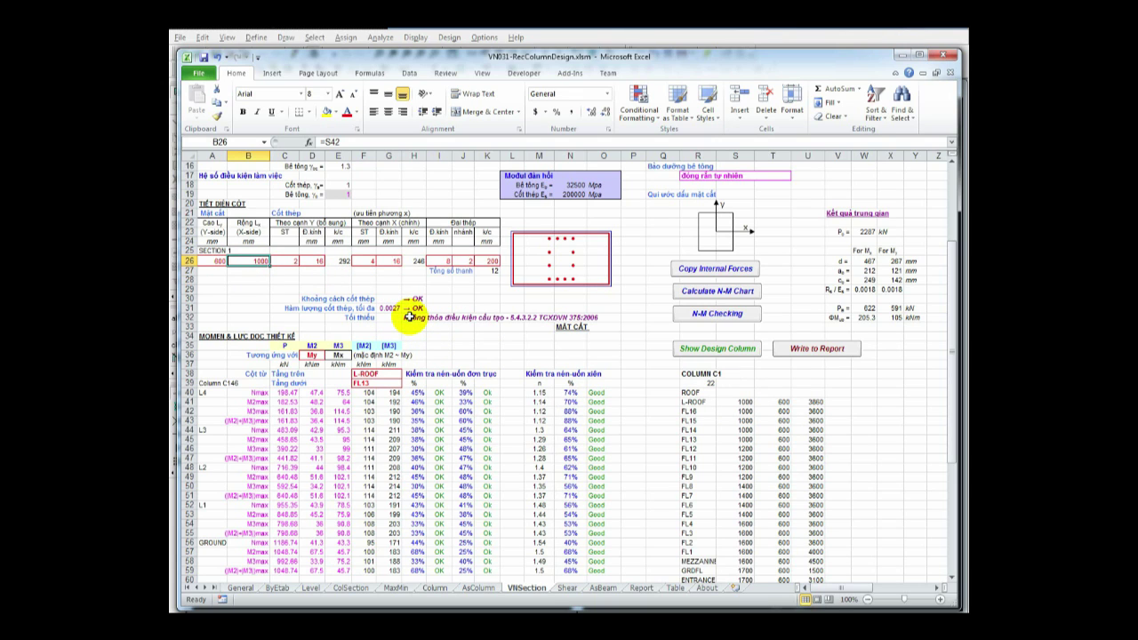
{"action": "left_click", "coordinate": [313, 261]}
{"action": "type", "text": "20"}
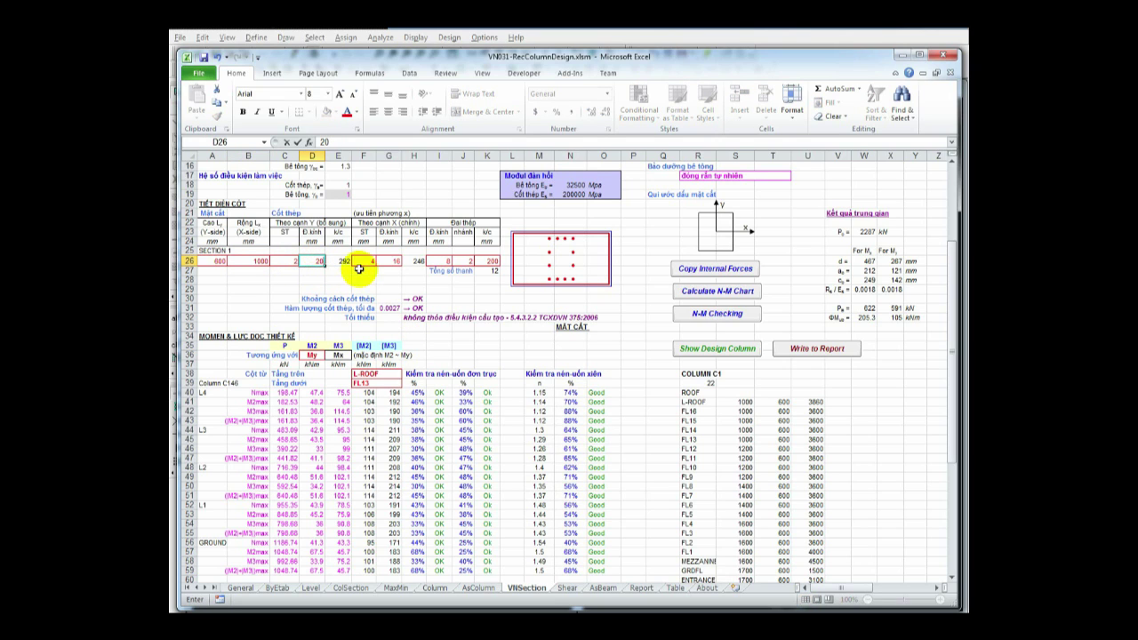
{"action": "left_click", "coordinate": [396, 261]}
{"action": "type", "text": "20"}
{"action": "left_click", "coordinate": [379, 279]}
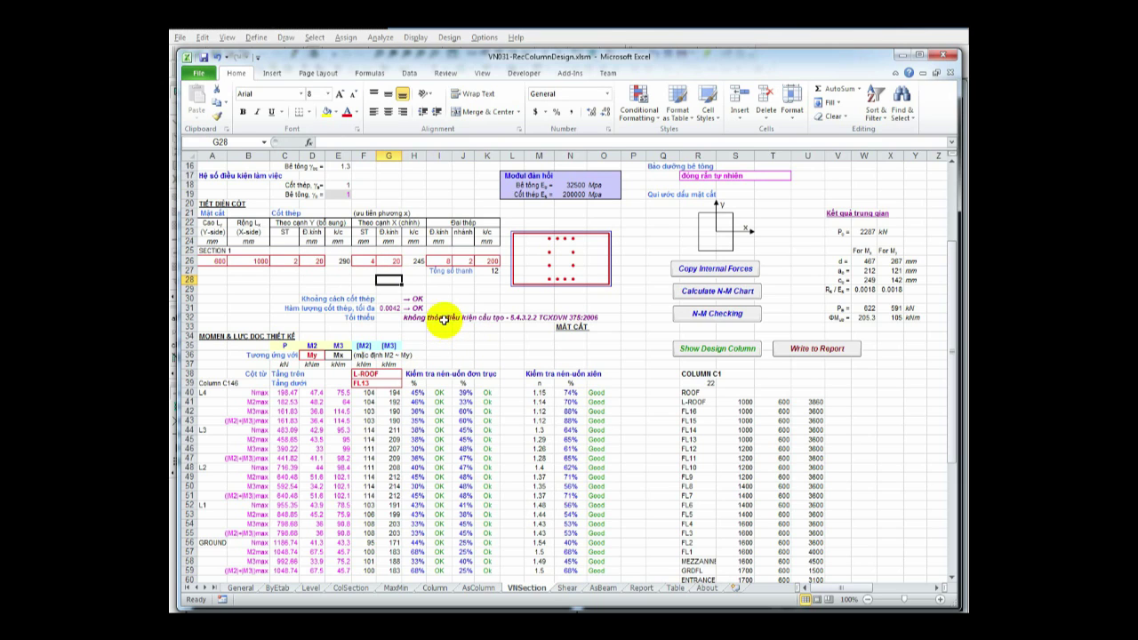
Set the number of bars to 4 along the Y side and 8 along the X side.
{"action": "left_click", "coordinate": [290, 262]}
{"action": "type", "text": "4"}
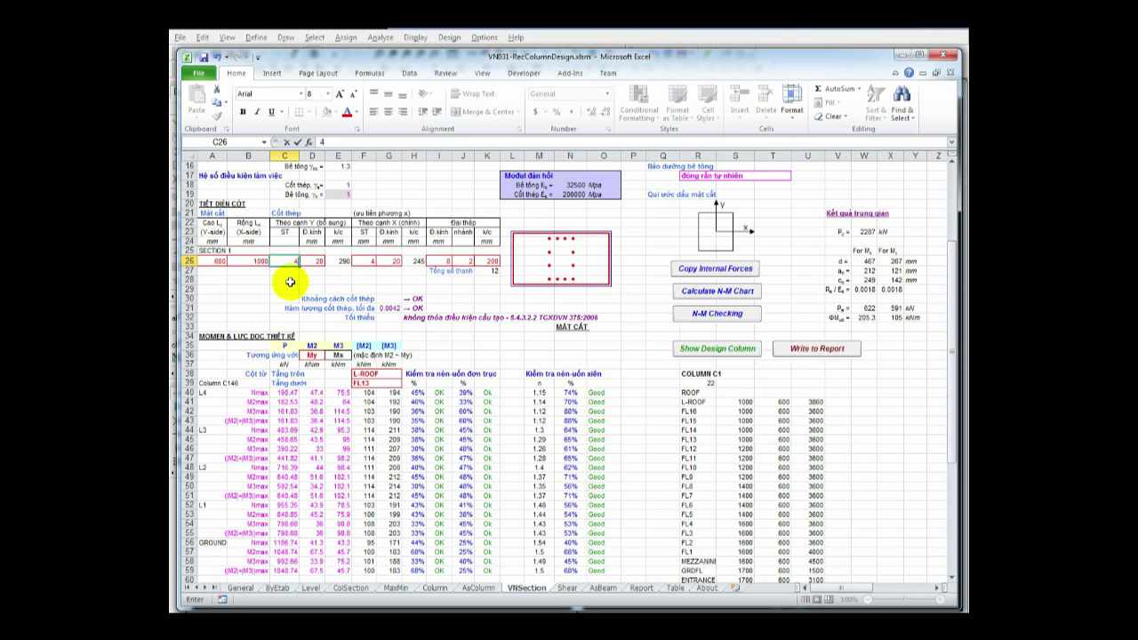
{"action": "left_click", "coordinate": [285, 279]}
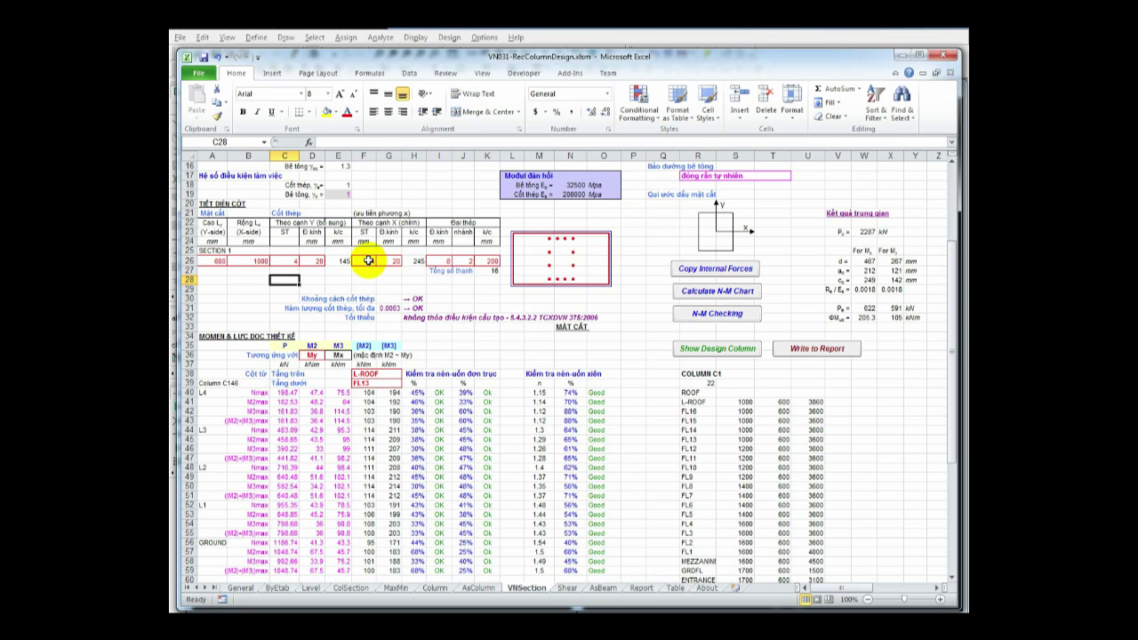
{"action": "left_click", "coordinate": [368, 261]}
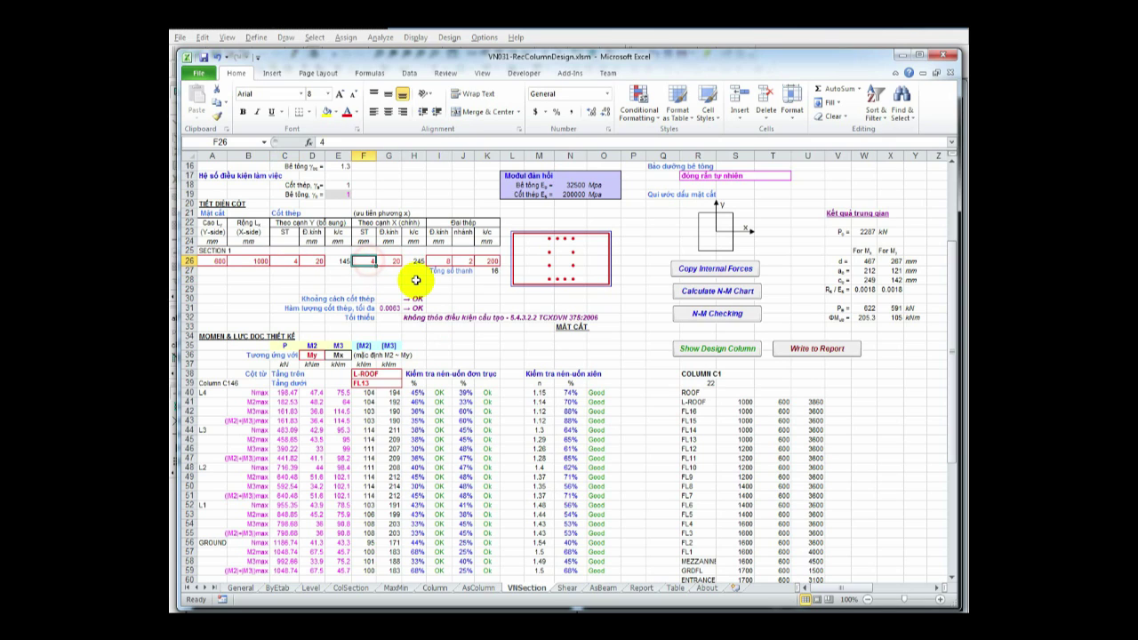
{"action": "type", "text": "8"}
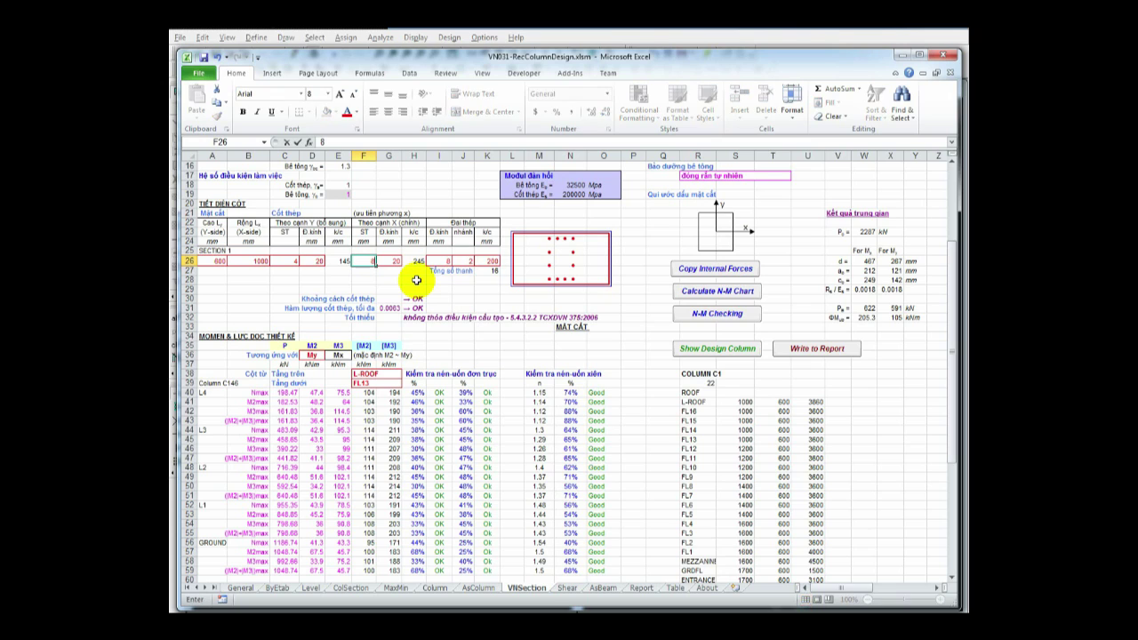
{"action": "key", "text": "Return"}
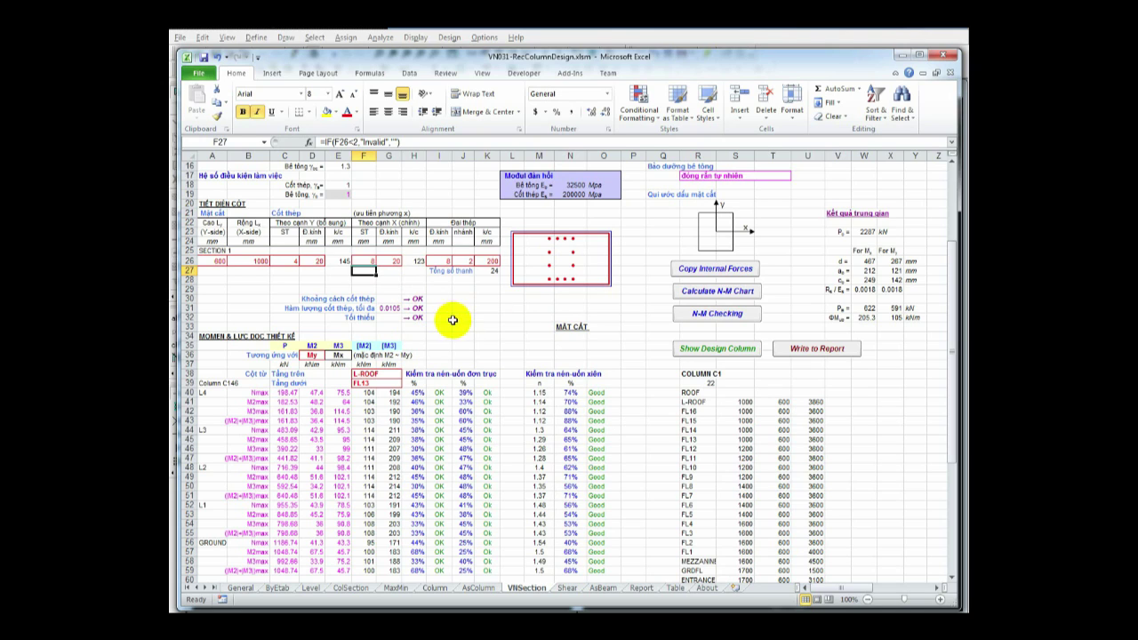
Copy the internal forces for the chosen floors, then calculate the N-M chart and run N-M Checking on the section.
{"action": "left_click", "coordinate": [722, 270]}
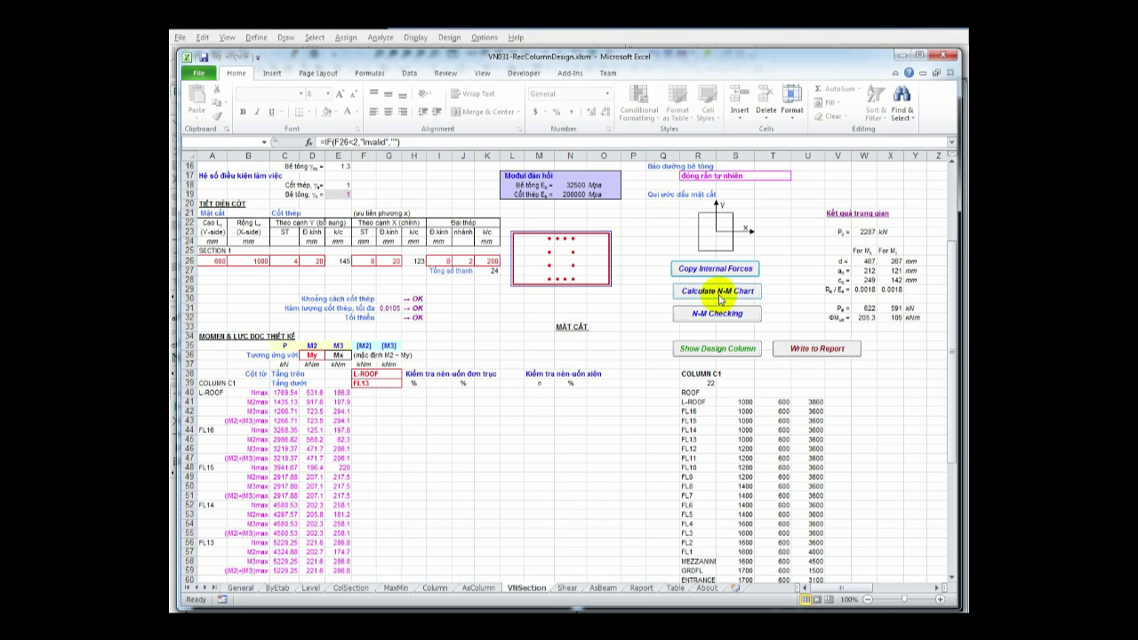
{"action": "left_click", "coordinate": [718, 292]}
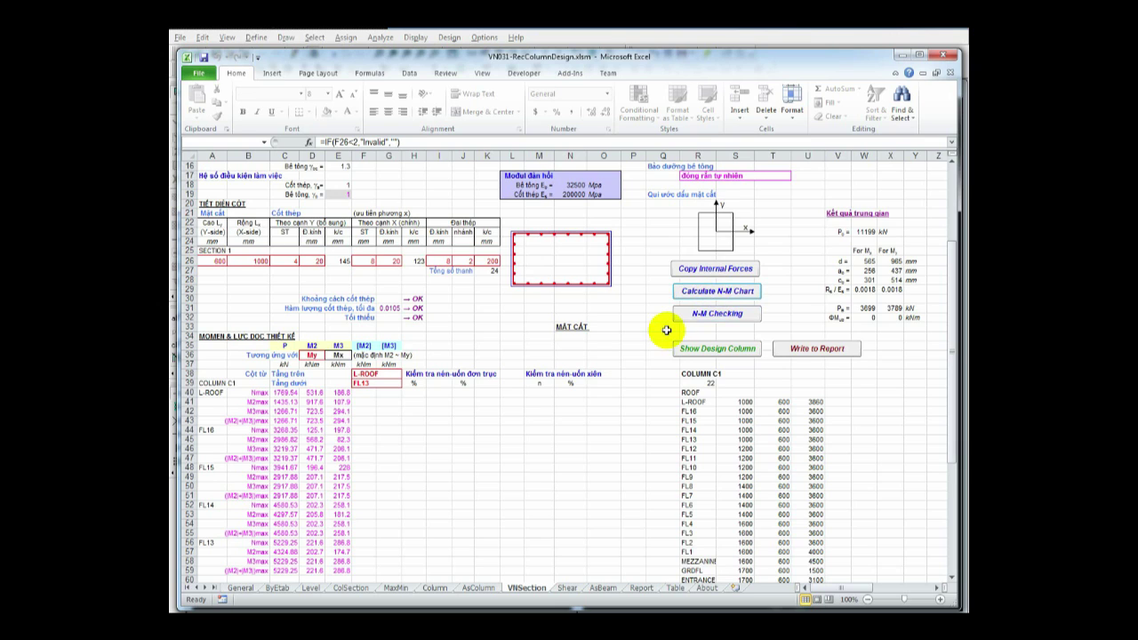
{"action": "left_click", "coordinate": [702, 287]}
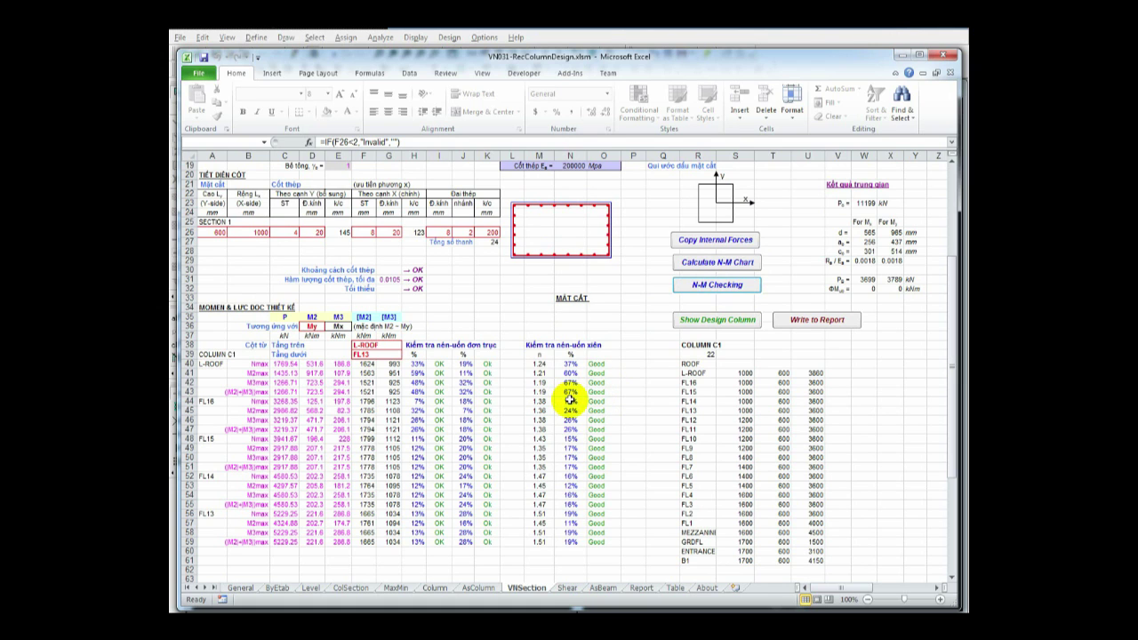
Review the N-Mx and N-My interaction charts and write the L-ROOF to FL13 section results to the report.
{"action": "scroll", "coordinate": [574, 414], "scroll_direction": "down", "scroll_amount": 15}
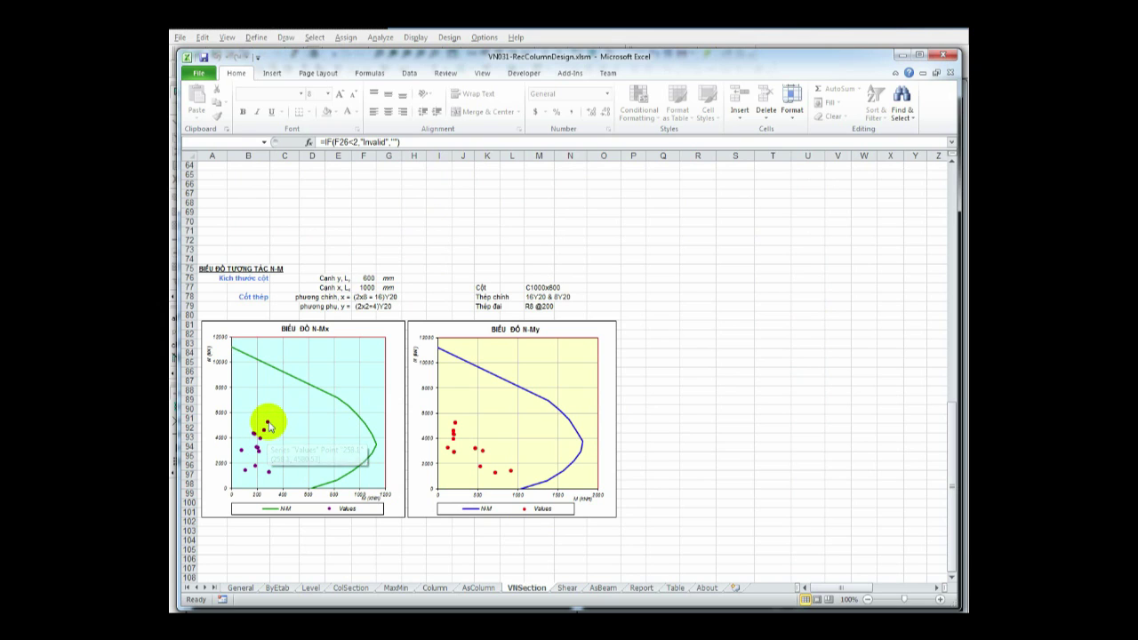
{"action": "mouse_move", "coordinate": [273, 441]}
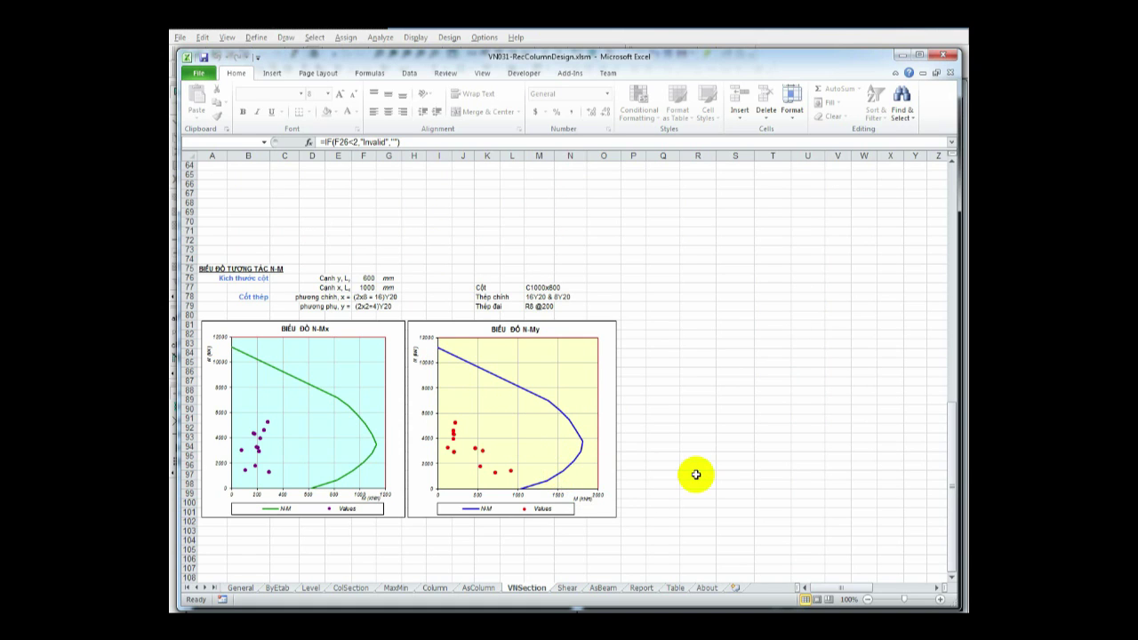
{"action": "scroll", "coordinate": [697, 475], "scroll_direction": "up", "scroll_amount": 3}
{"action": "scroll", "coordinate": [694, 472], "scroll_direction": "down", "scroll_amount": 3}
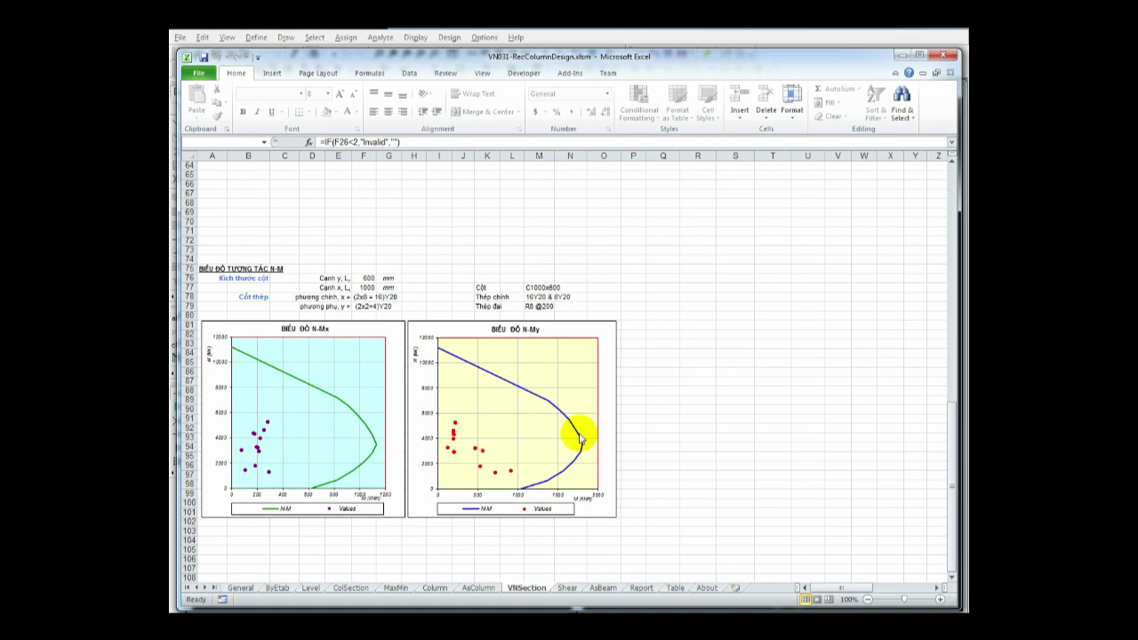
{"action": "scroll", "coordinate": [692, 473], "scroll_direction": "up", "scroll_amount": 11}
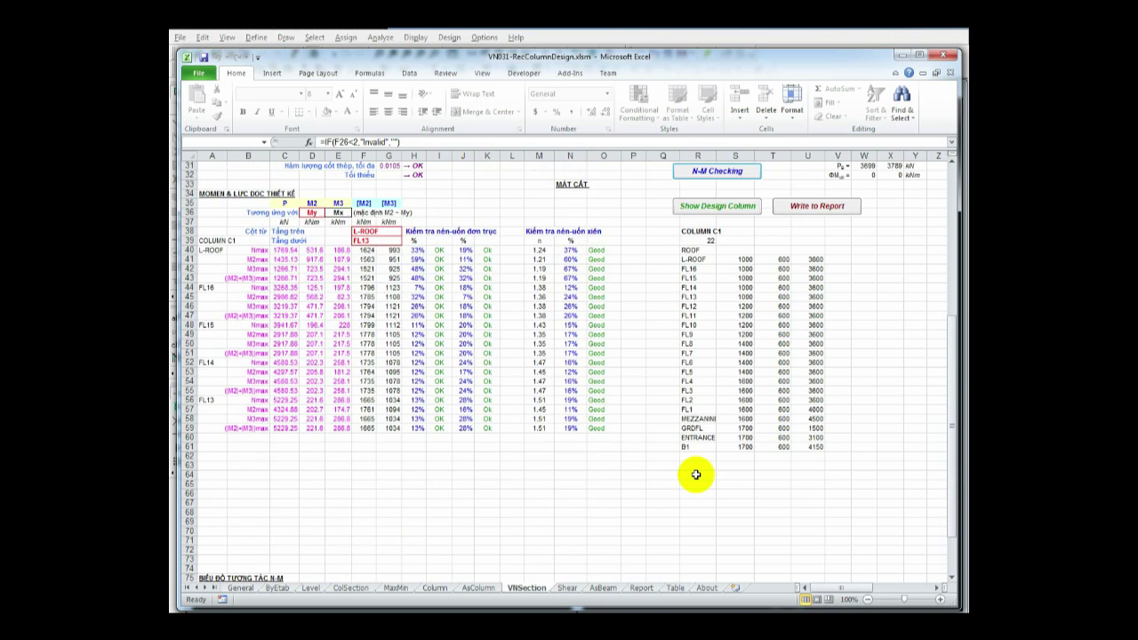
{"action": "scroll", "coordinate": [696, 475], "scroll_direction": "up", "scroll_amount": 5}
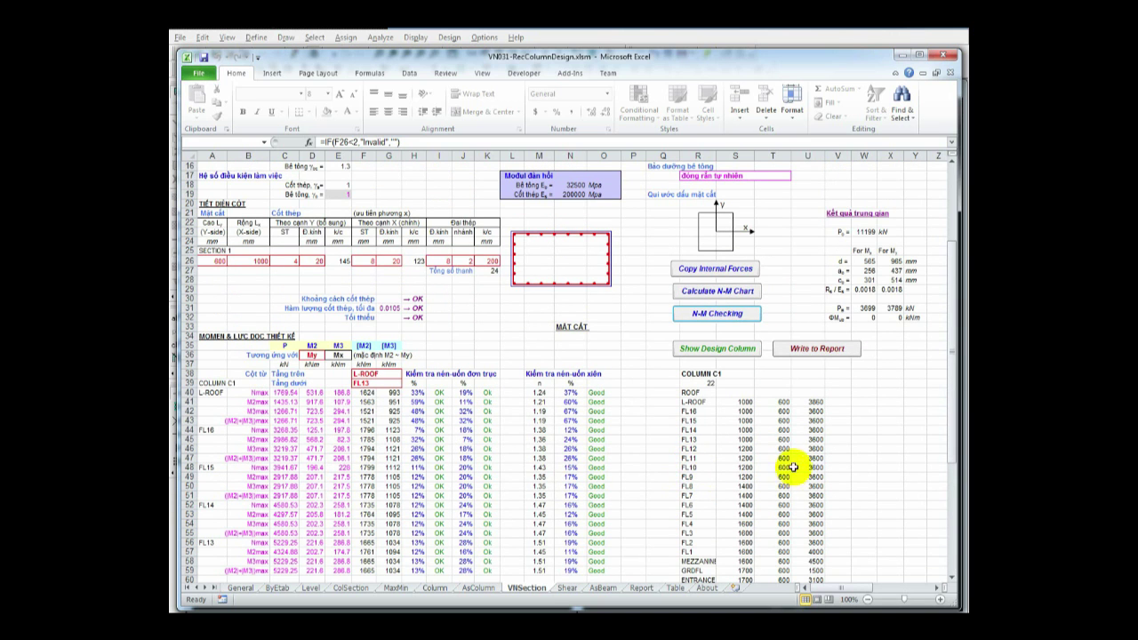
{"action": "left_click", "coordinate": [817, 349]}
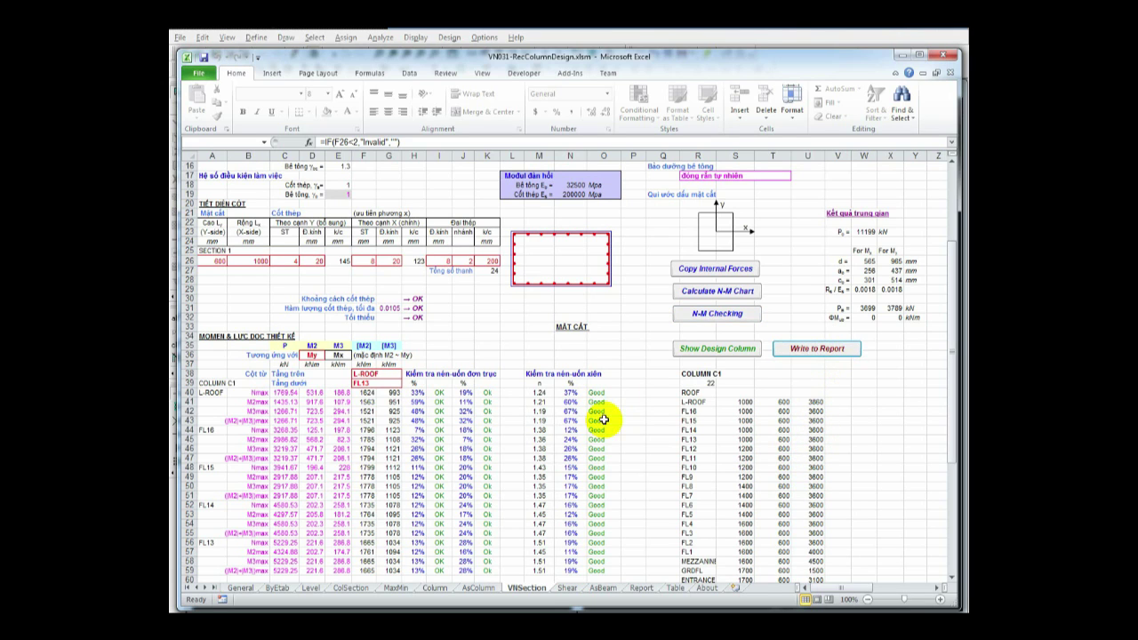
Set the column's design range from upper floor FL12 to lower floor FL9.
{"action": "scroll", "coordinate": [604, 419], "scroll_direction": "down", "scroll_amount": 2}
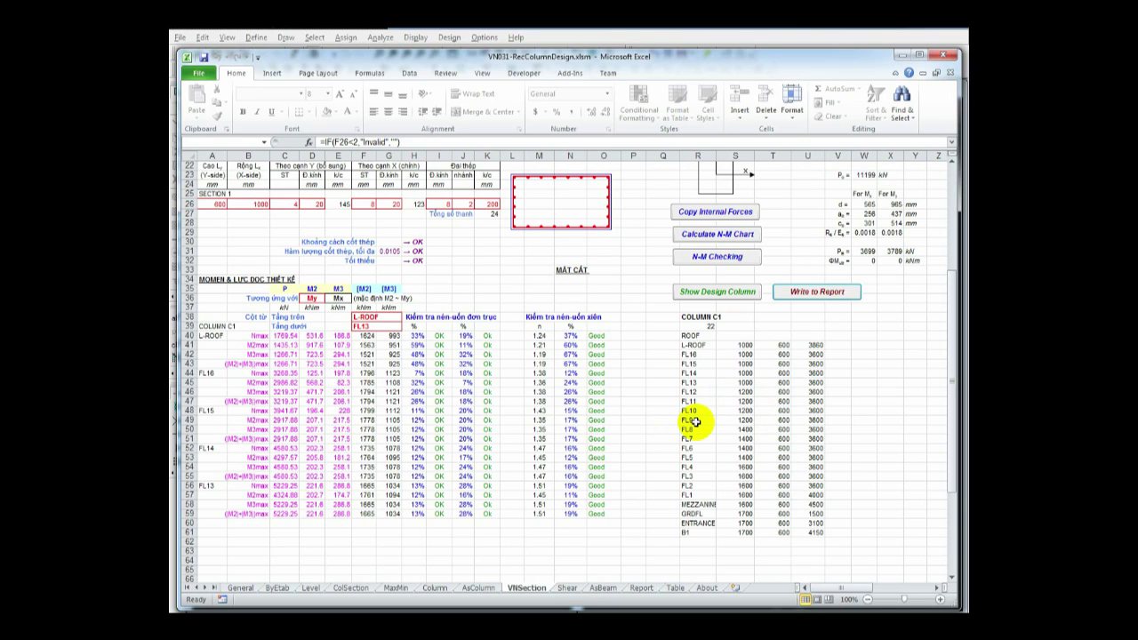
{"action": "left_click", "coordinate": [365, 318]}
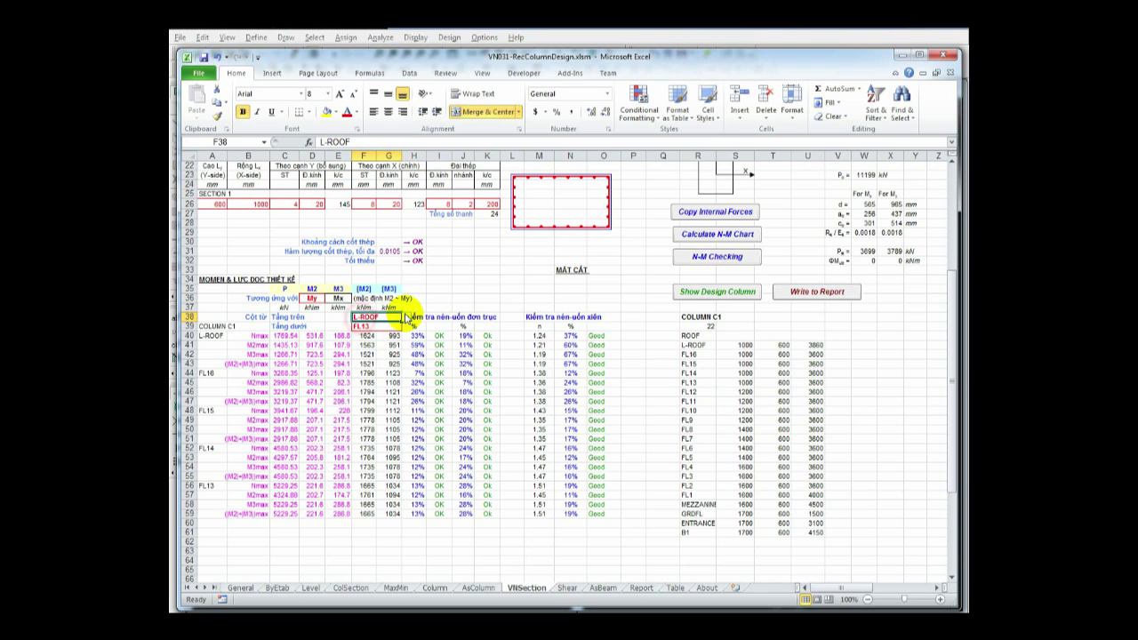
{"action": "left_click", "coordinate": [407, 318]}
{"action": "left_click", "coordinate": [381, 353]}
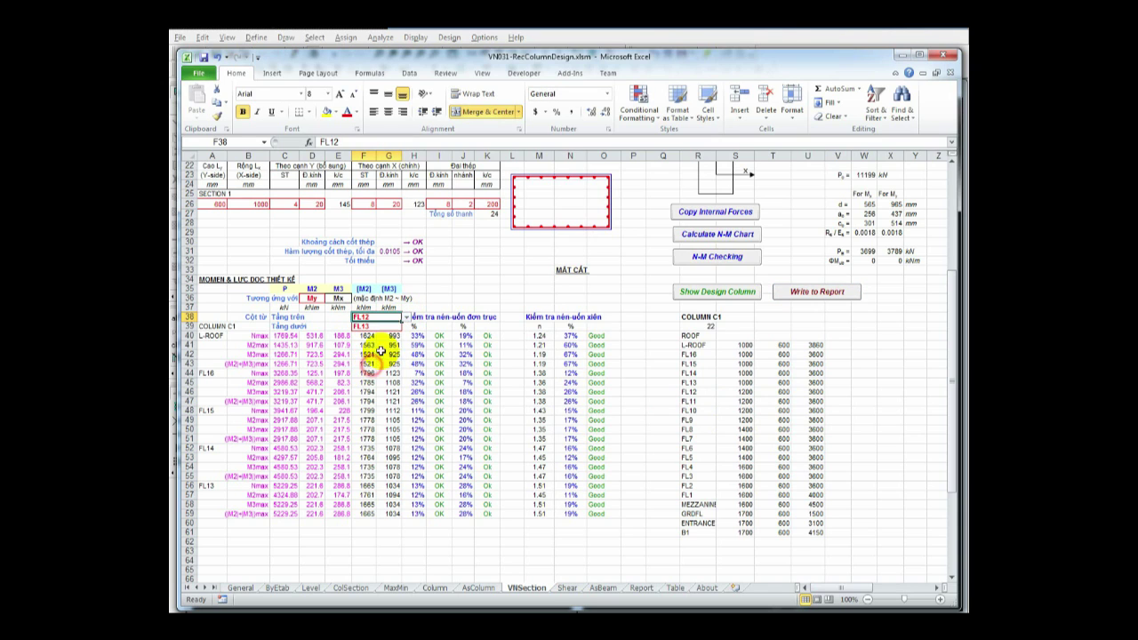
{"action": "left_click", "coordinate": [382, 327]}
{"action": "left_click", "coordinate": [407, 327]}
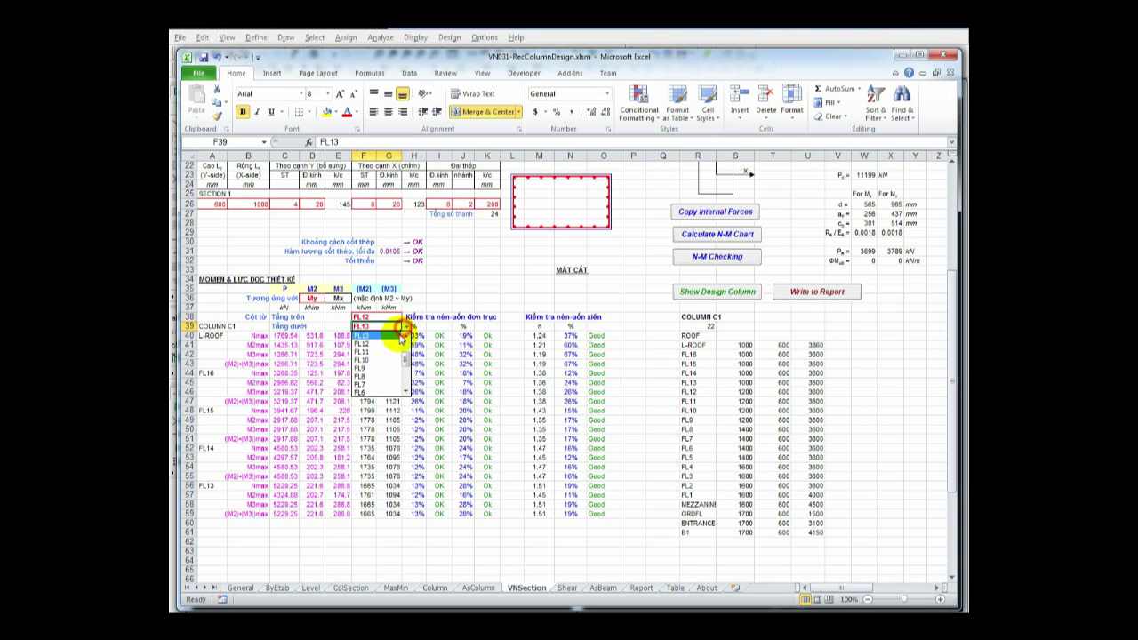
{"action": "left_click", "coordinate": [380, 367]}
Link the section's X-side width in B26 to the FL12 width of 1200 mm in S46.
{"action": "left_click", "coordinate": [241, 204]}
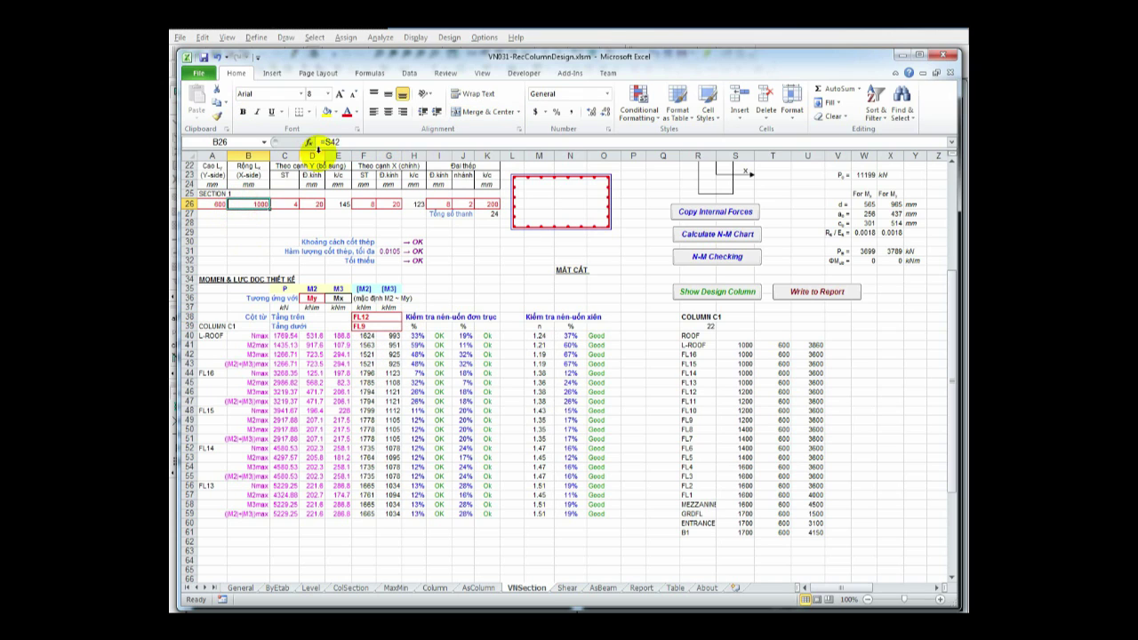
{"action": "type", "text": "="}
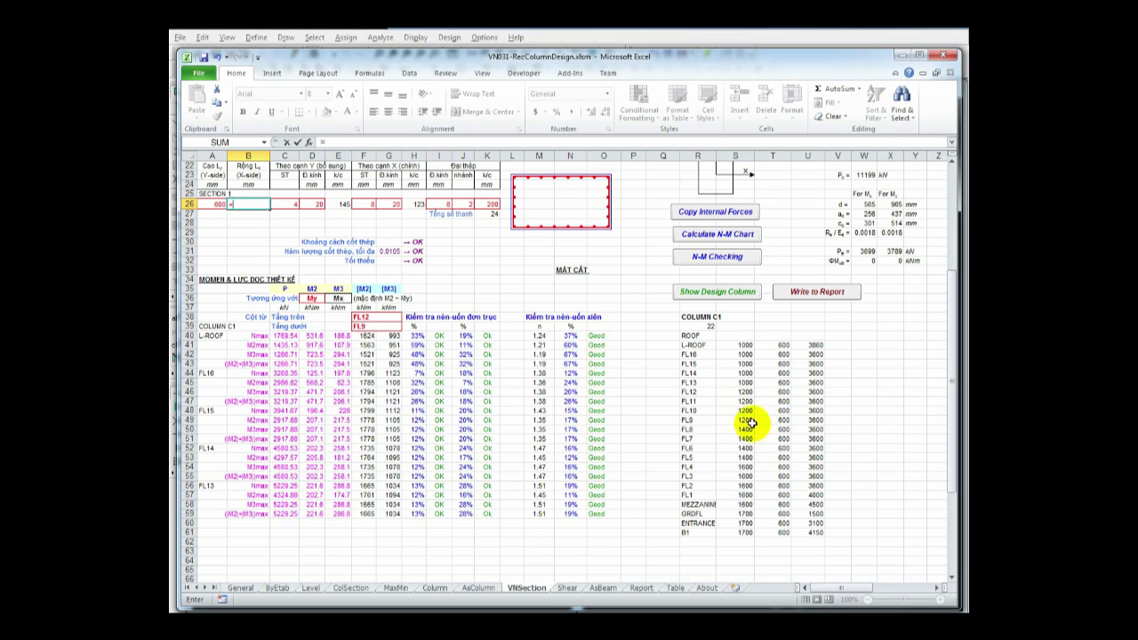
{"action": "left_click", "coordinate": [746, 392]}
{"action": "key", "text": "Return"}
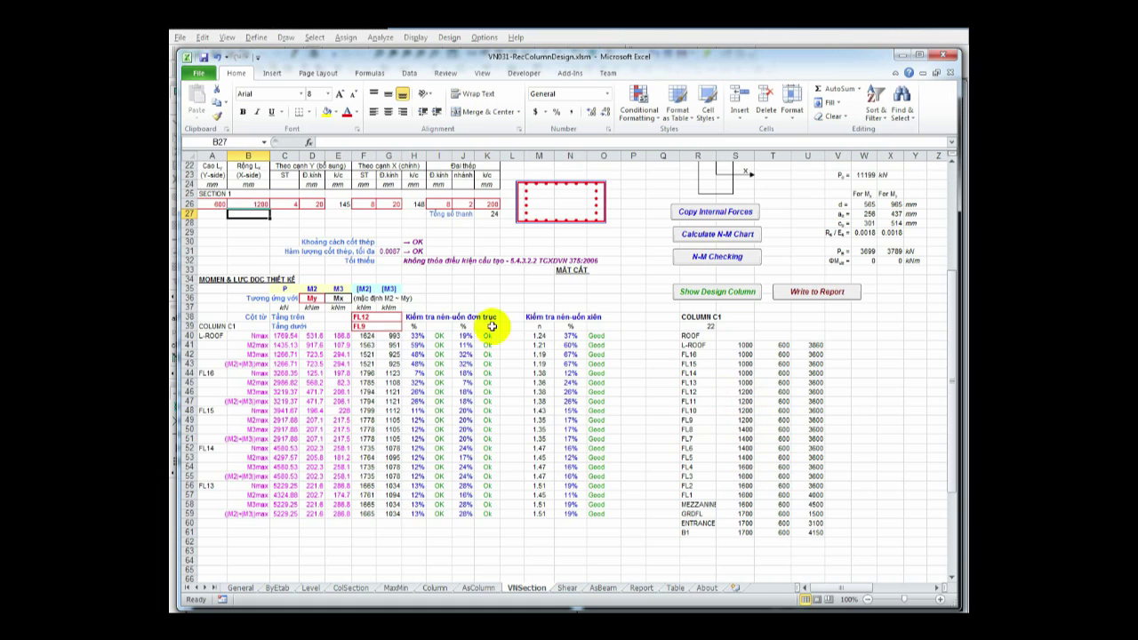
Set the number of bars along the section's X side to 10.
{"action": "scroll", "coordinate": [442, 297], "scroll_direction": "up", "scroll_amount": 2}
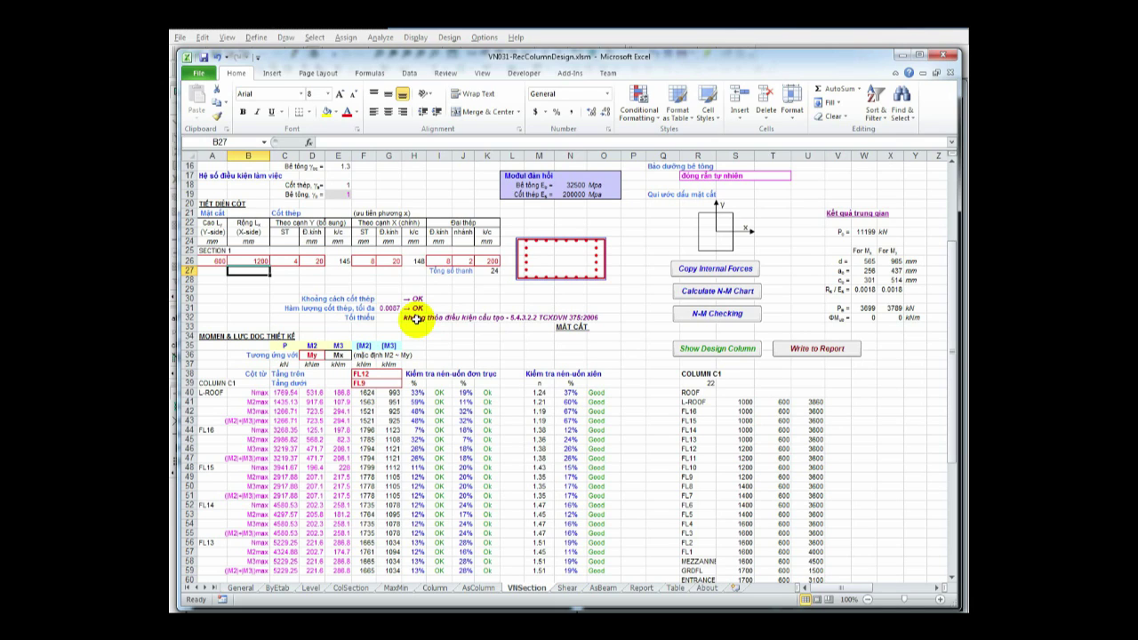
{"action": "left_click", "coordinate": [367, 262]}
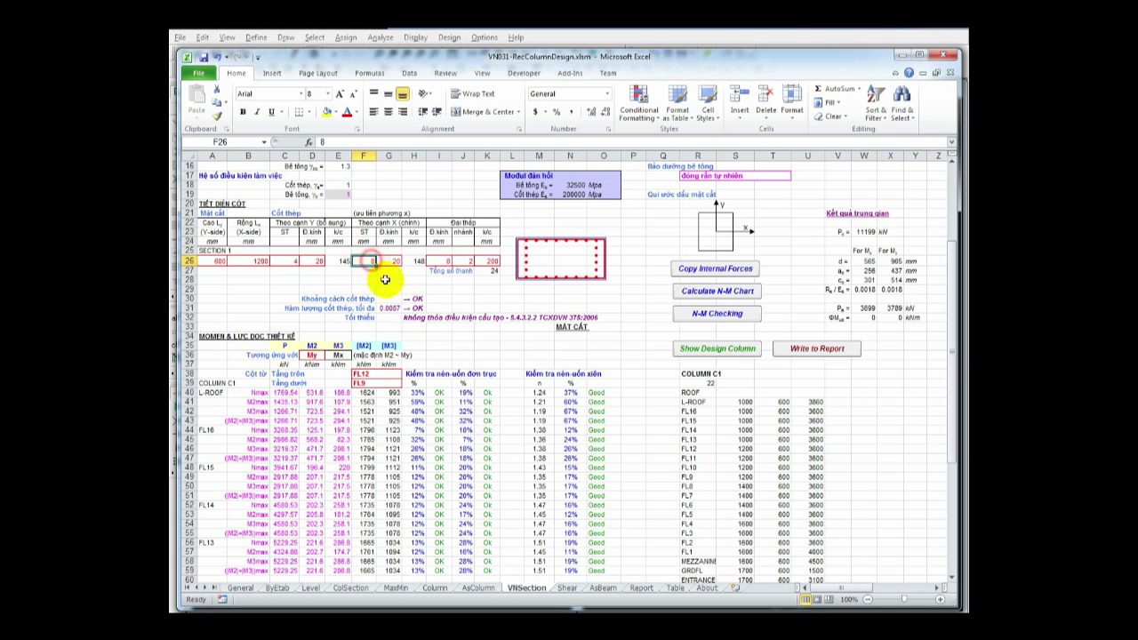
{"action": "type", "text": "1"}
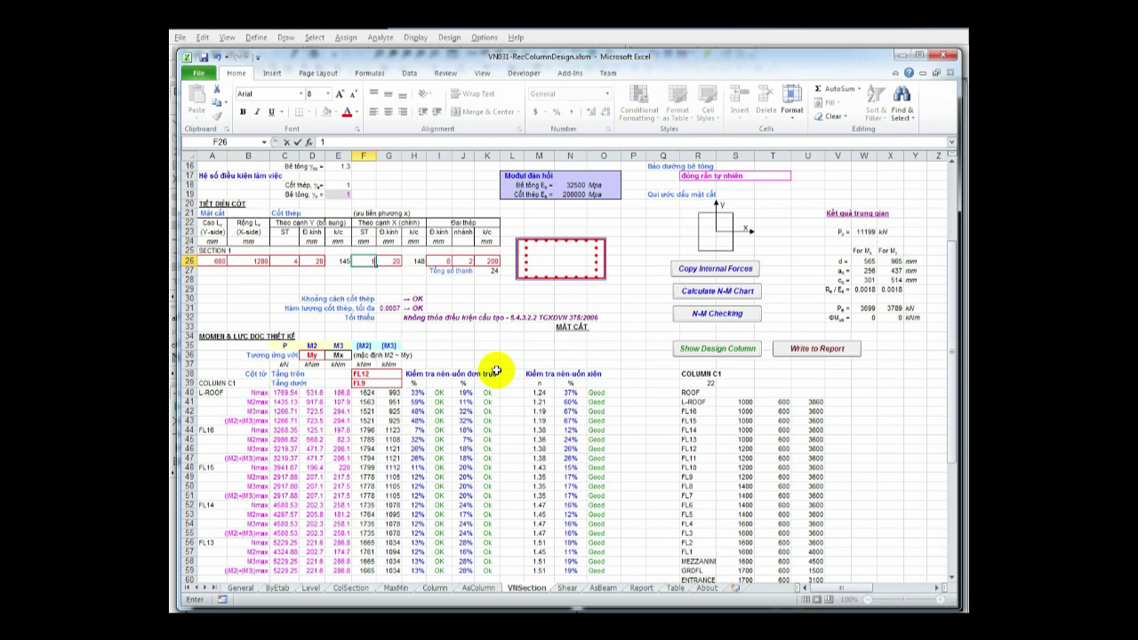
{"action": "type", "text": "0"}
{"action": "key", "text": "Return"}
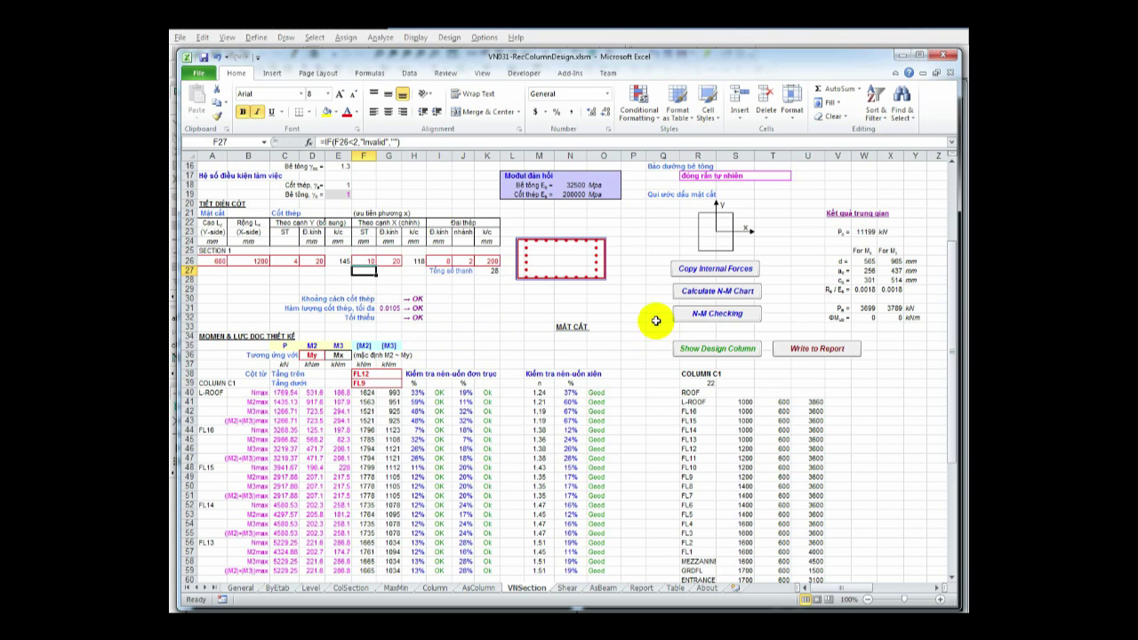
Copy the internal forces for FL12 to FL9, then calculate the N-M chart and run N-M Checking.
{"action": "left_click", "coordinate": [721, 271]}
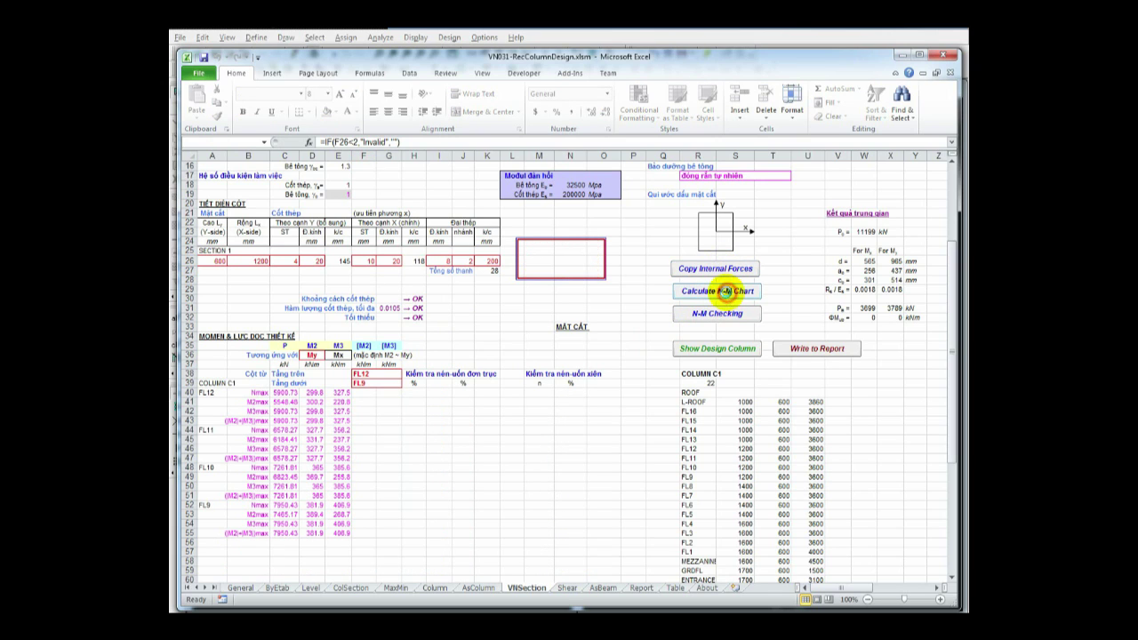
{"action": "left_click", "coordinate": [725, 290]}
{"action": "left_click", "coordinate": [724, 318]}
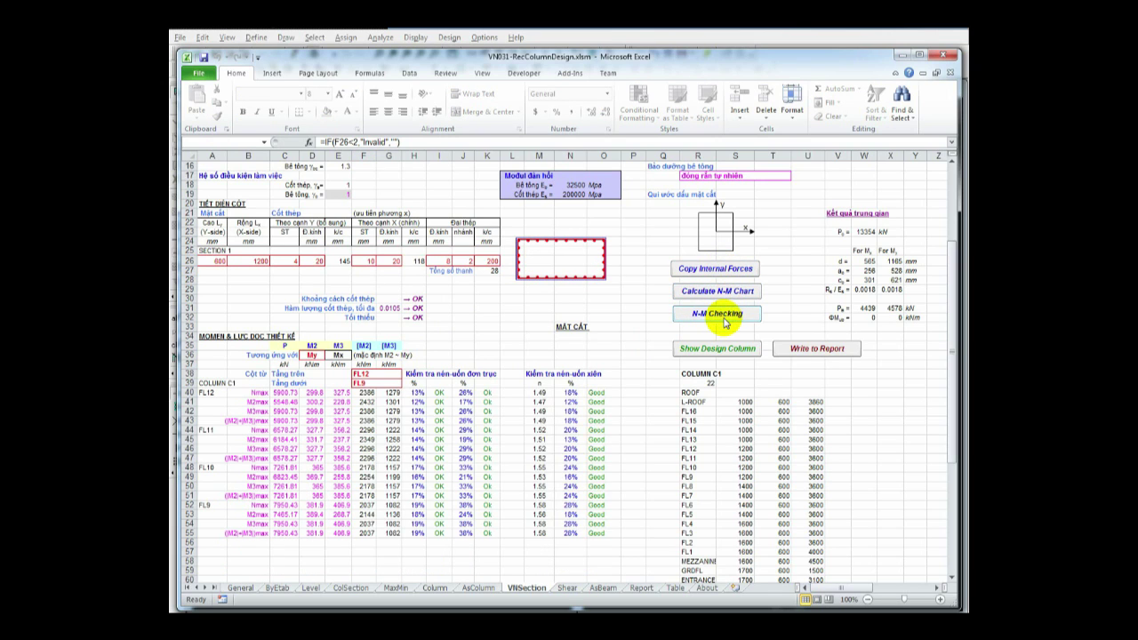
Review the uniaxial and biaxial check results for FL12 to FL9 and write them to the report.
{"action": "scroll", "coordinate": [649, 385], "scroll_direction": "down", "scroll_amount": 1}
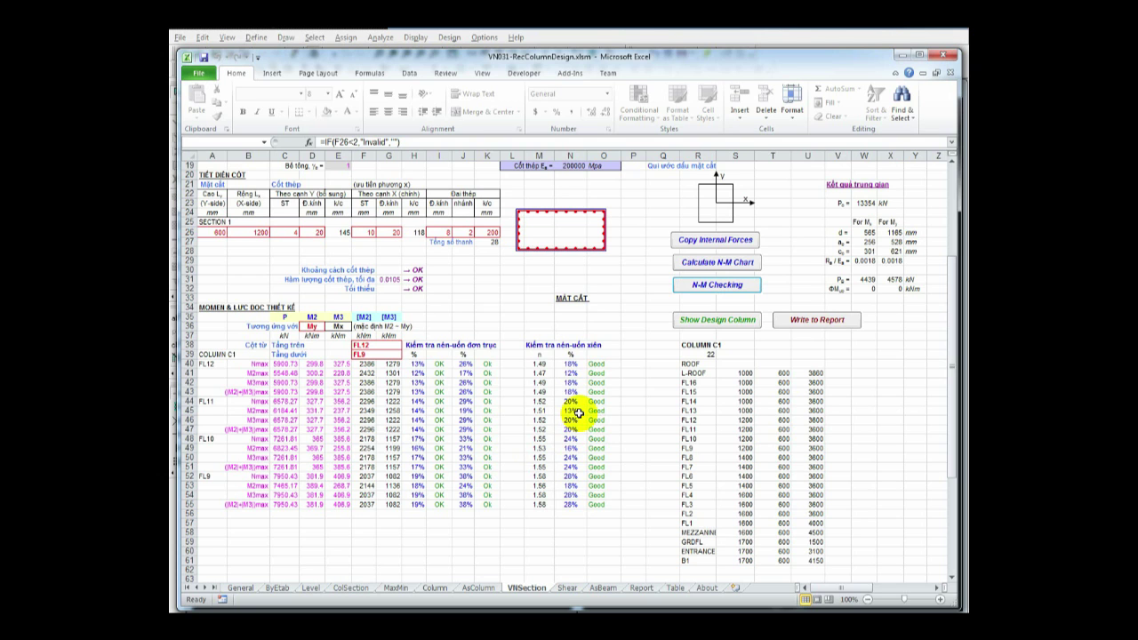
{"action": "scroll", "coordinate": [576, 409], "scroll_direction": "down", "scroll_amount": 3}
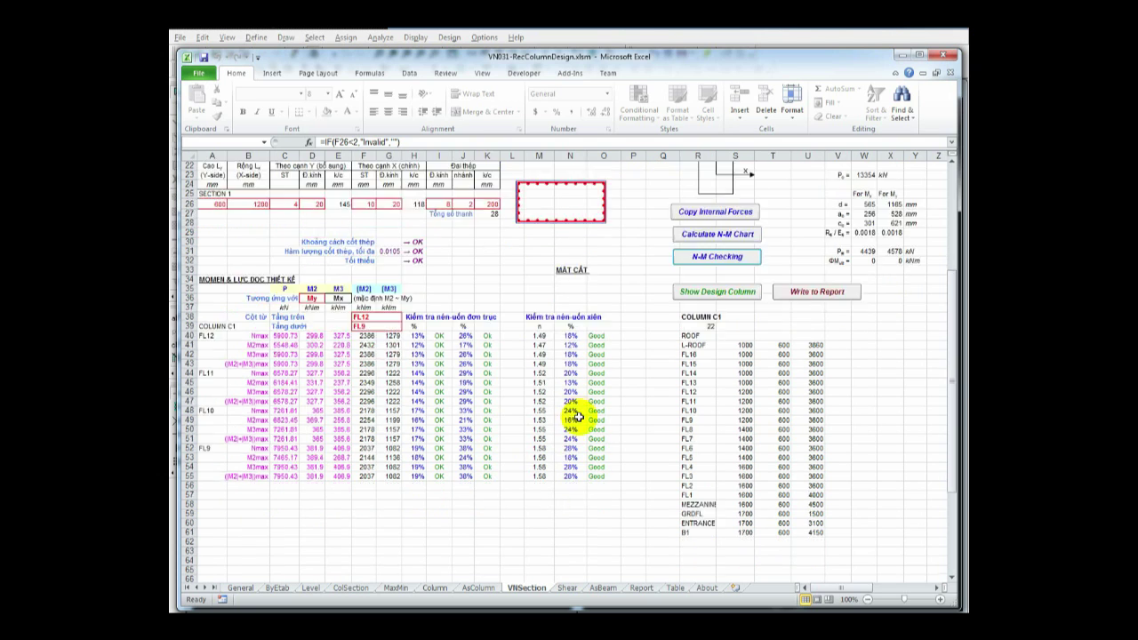
{"action": "scroll", "coordinate": [573, 374], "scroll_direction": "up", "scroll_amount": 2}
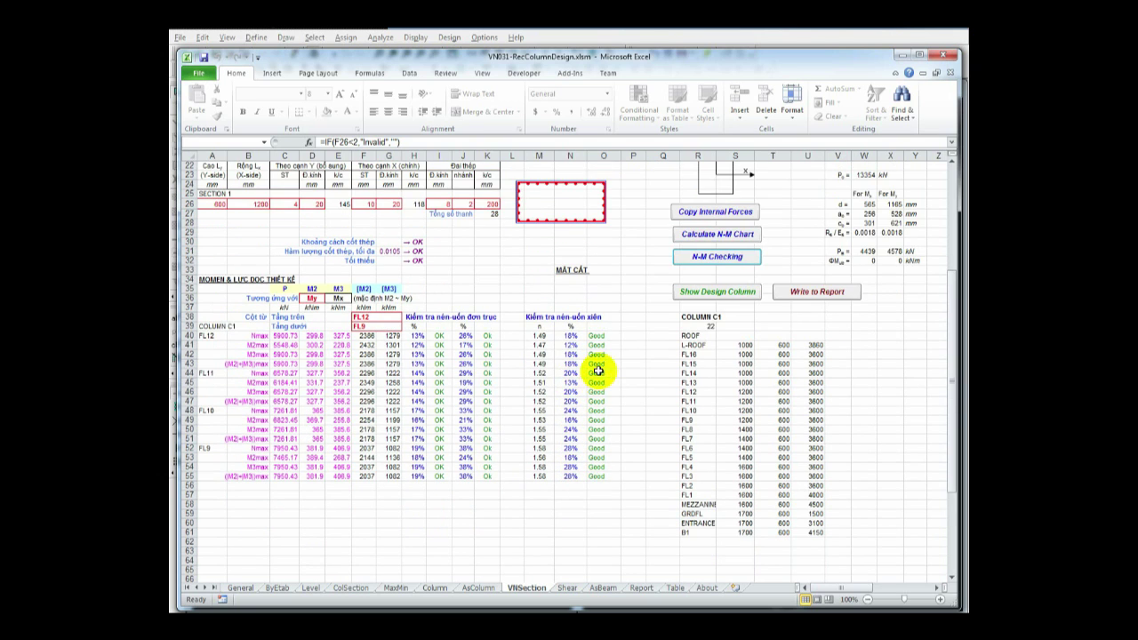
{"action": "scroll", "coordinate": [596, 377], "scroll_direction": "up", "scroll_amount": 2}
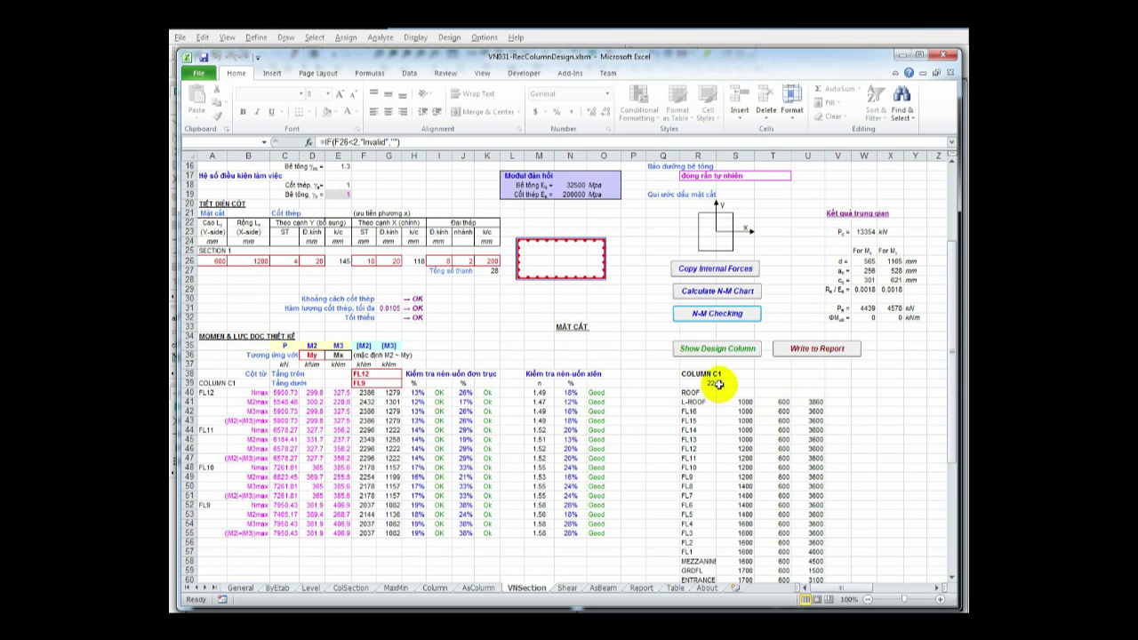
{"action": "left_click", "coordinate": [825, 361]}
Set the column's design range from upper floor FL8 to lower floor FL5.
{"action": "scroll", "coordinate": [659, 441], "scroll_direction": "down", "scroll_amount": 2}
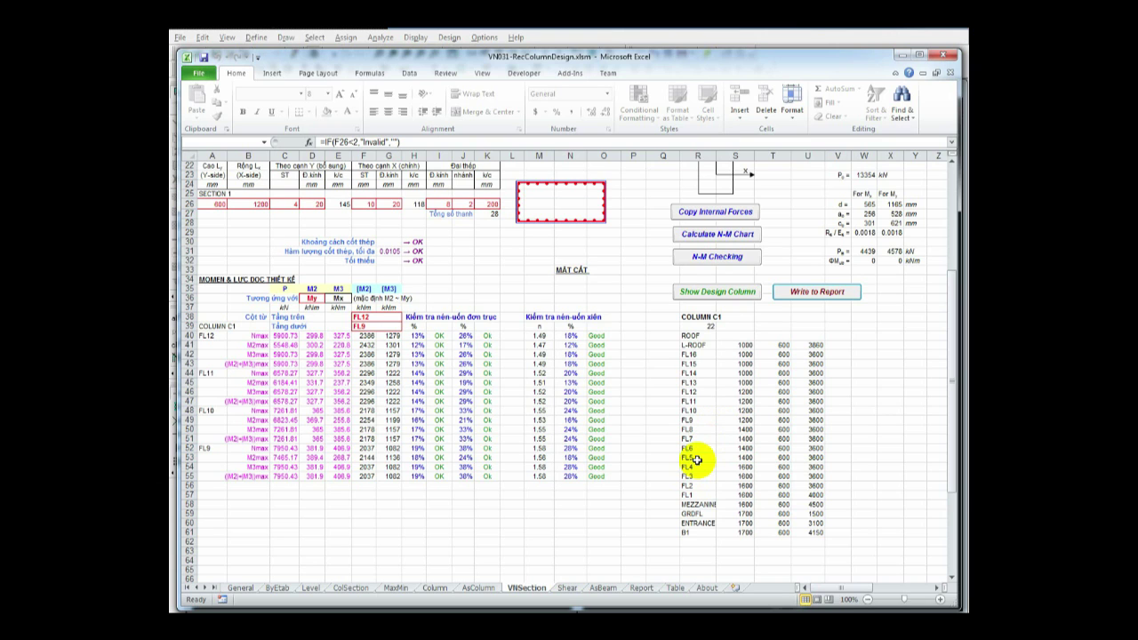
{"action": "scroll", "coordinate": [534, 410], "scroll_direction": "up", "scroll_amount": 1}
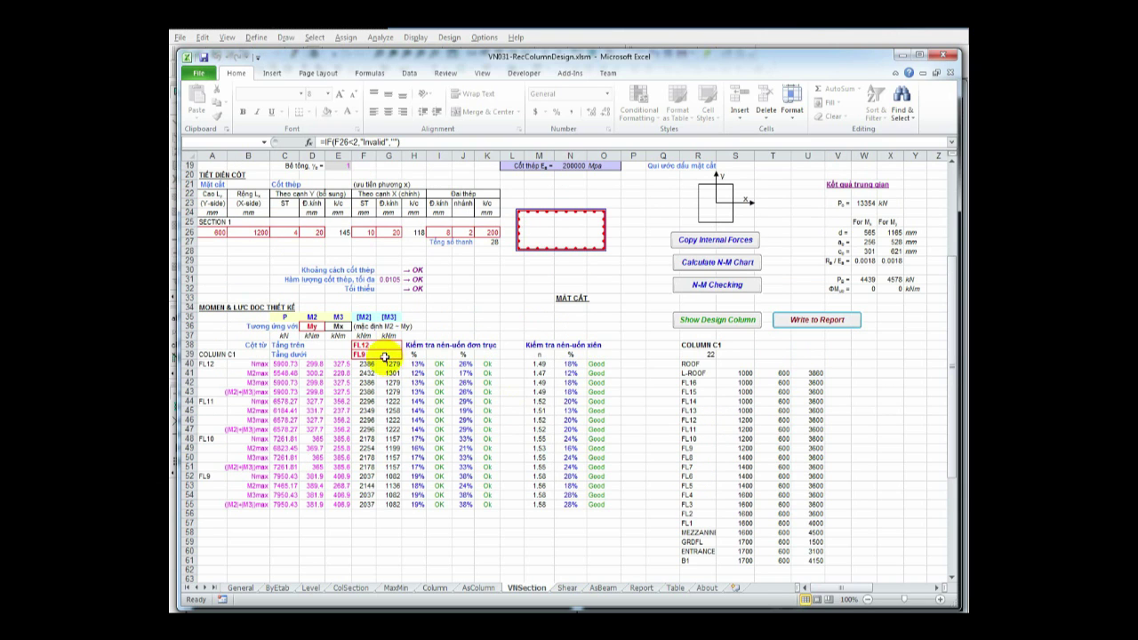
{"action": "left_click", "coordinate": [388, 344]}
{"action": "left_click", "coordinate": [406, 345]}
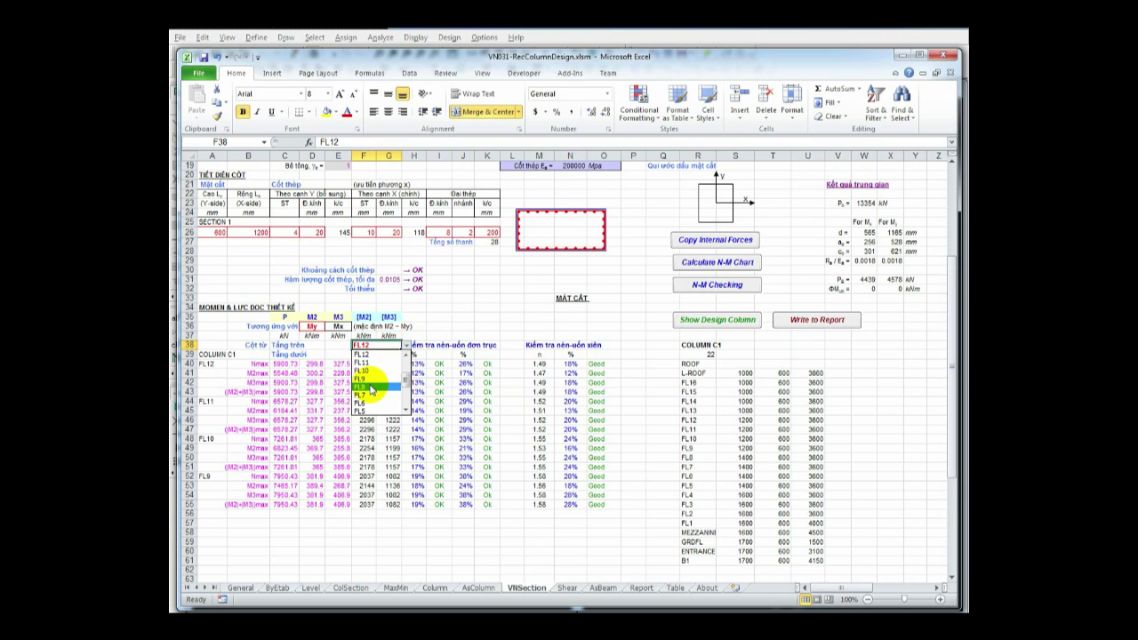
{"action": "left_click", "coordinate": [377, 363]}
{"action": "left_click", "coordinate": [374, 354]}
{"action": "left_click", "coordinate": [406, 354]}
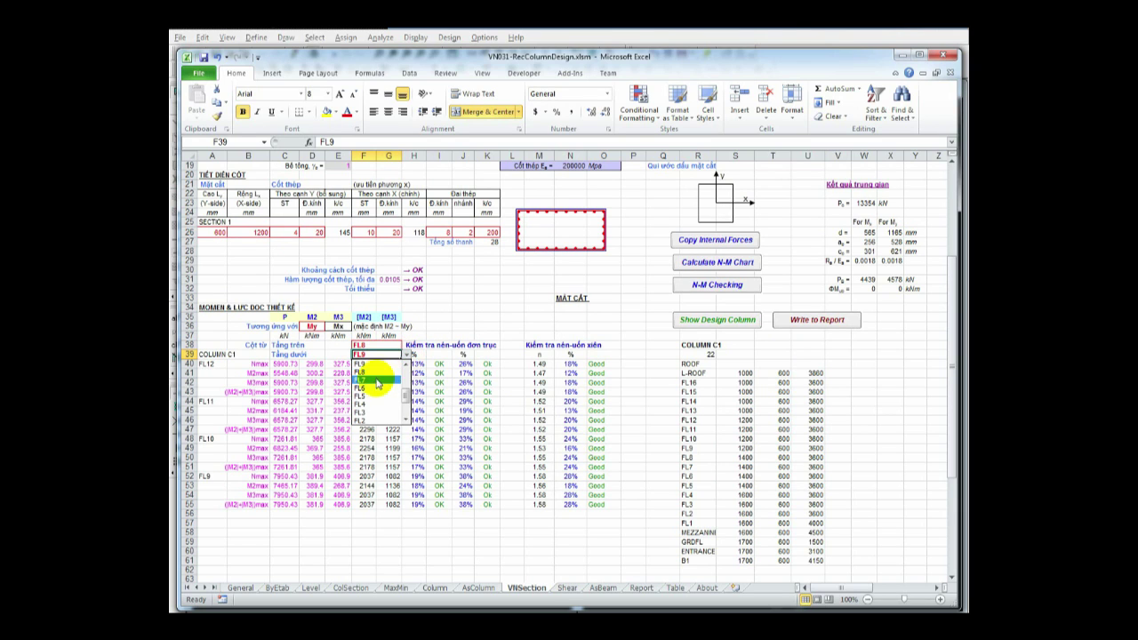
{"action": "left_click", "coordinate": [370, 399]}
Link the section's X-side width in B26 to the FL8 width of 1400 mm in S50.
{"action": "left_click", "coordinate": [255, 232]}
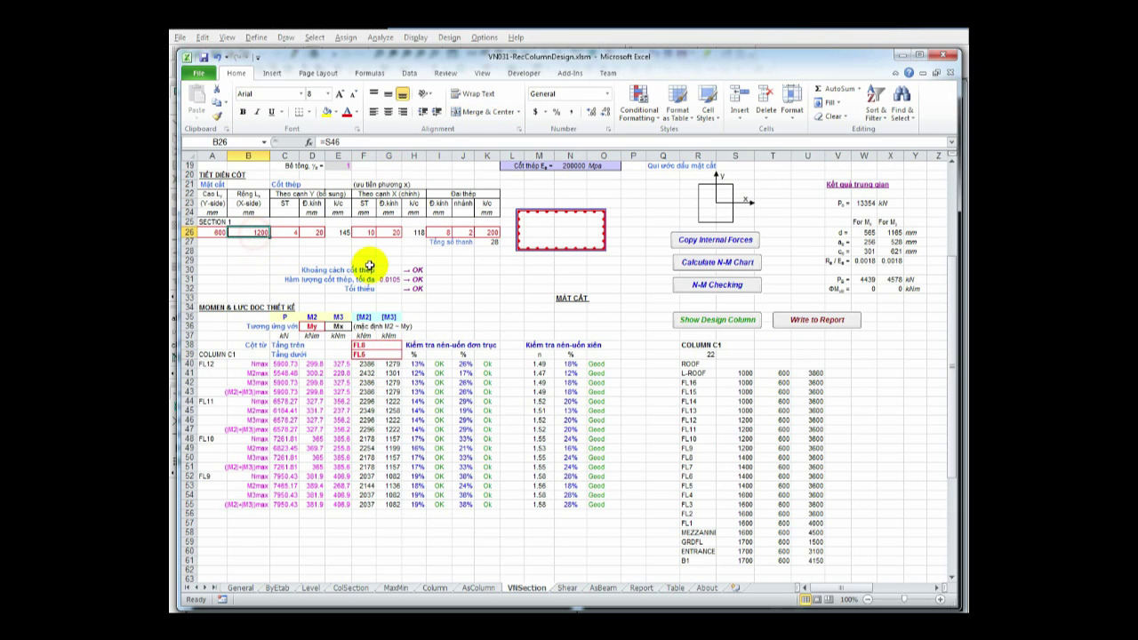
{"action": "type", "text": "="}
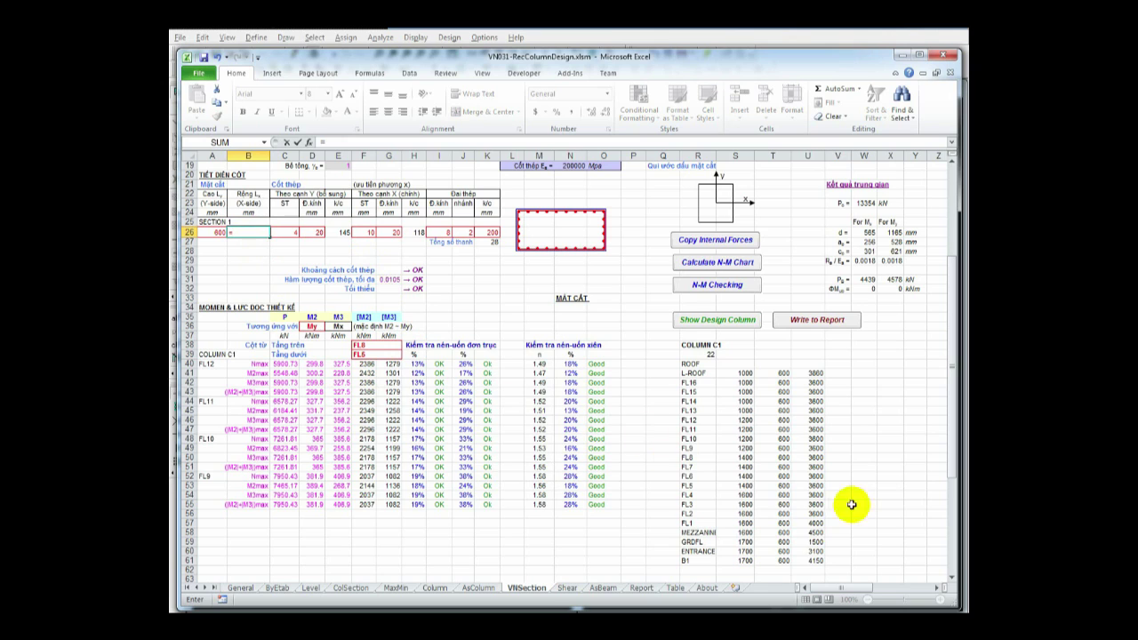
{"action": "left_click", "coordinate": [745, 457]}
{"action": "key", "text": "Return"}
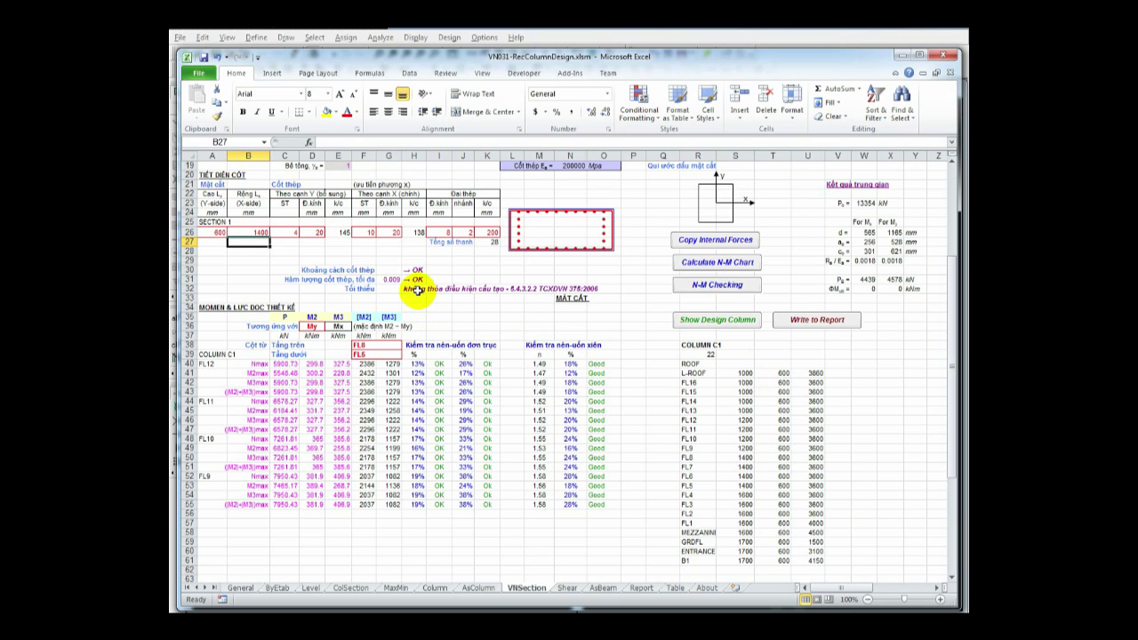
Set the number of bars along the section's X side to 12.
{"action": "left_click", "coordinate": [367, 232]}
{"action": "type", "text": "12"}
{"action": "key", "text": "Return"}
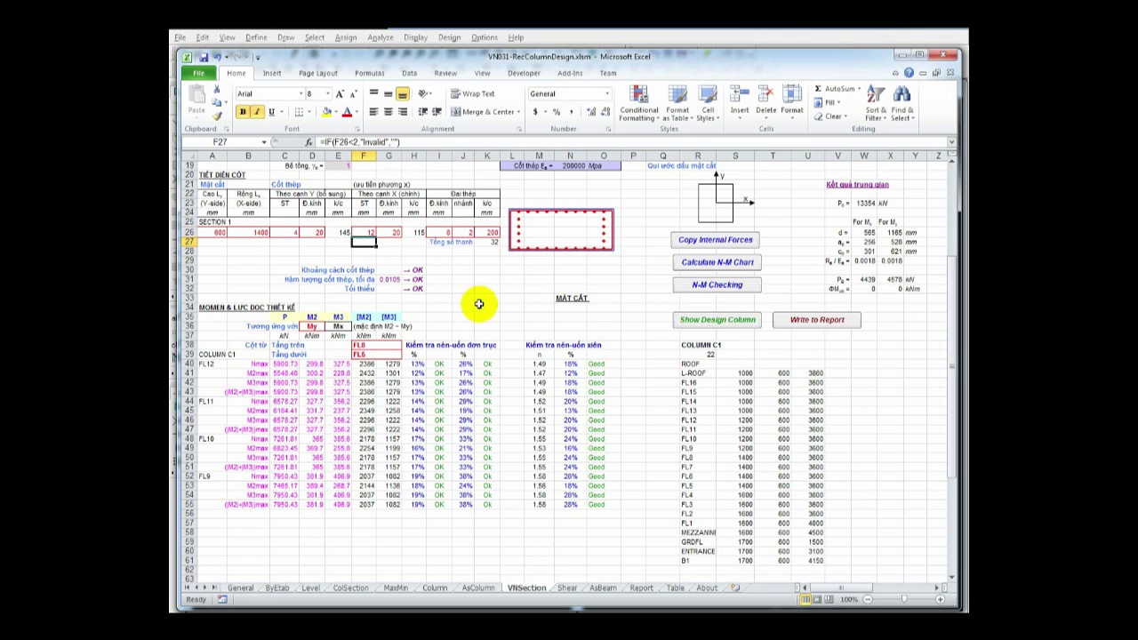
Run the N-M check for FL8 to FL5 with newly copied internal forces and a recalculated N-M chart, and write the results to the report.
{"action": "left_click", "coordinate": [710, 244]}
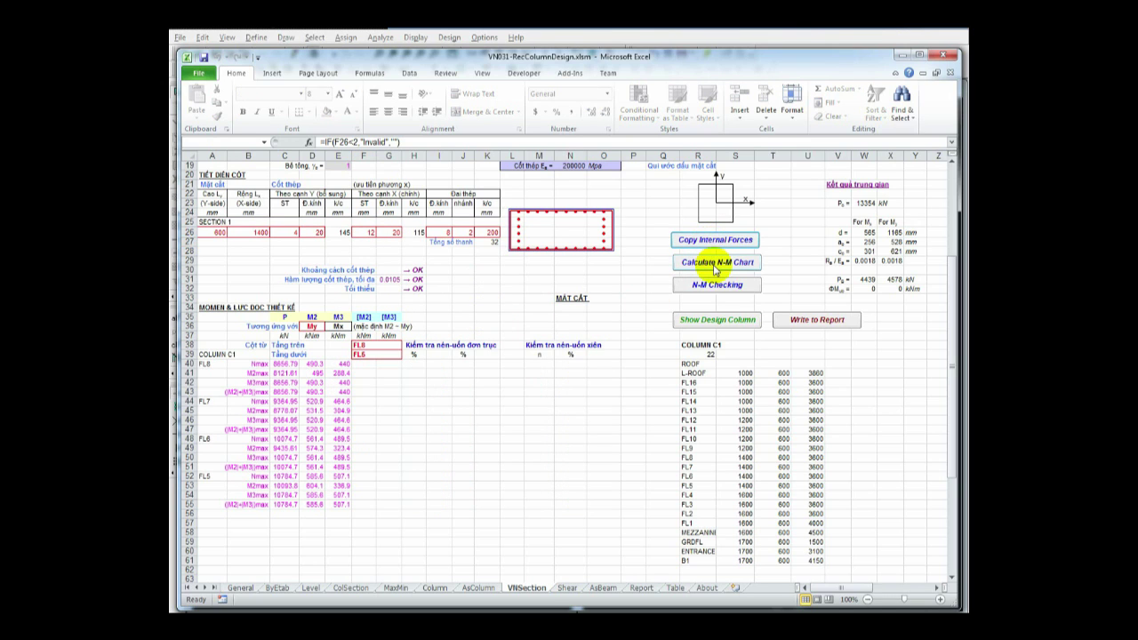
{"action": "left_click", "coordinate": [716, 264]}
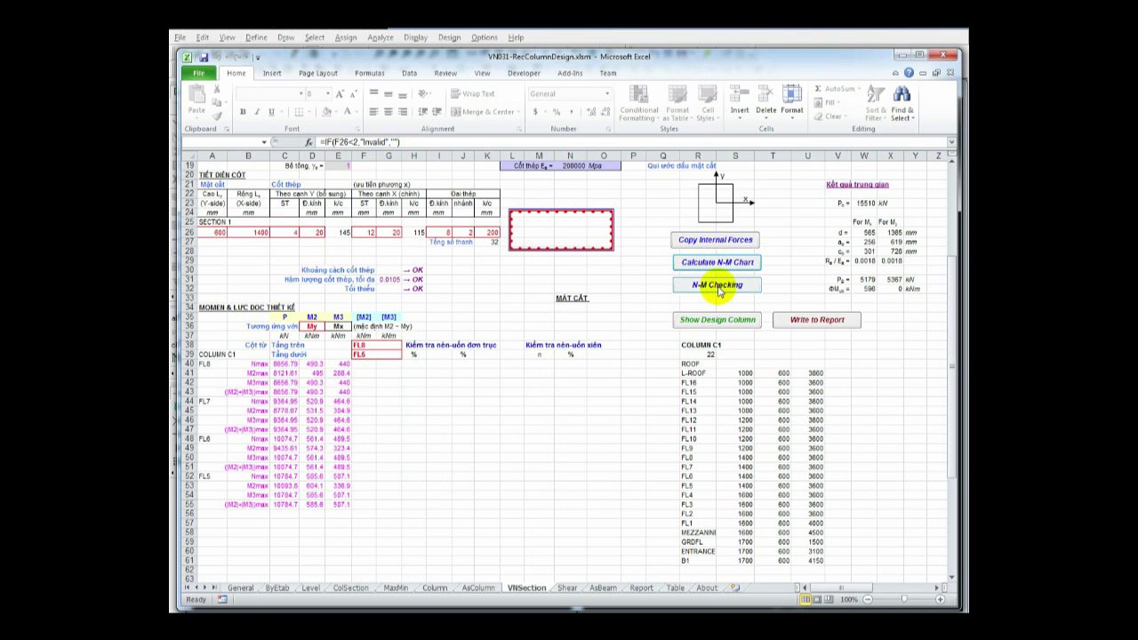
{"action": "left_click", "coordinate": [721, 289]}
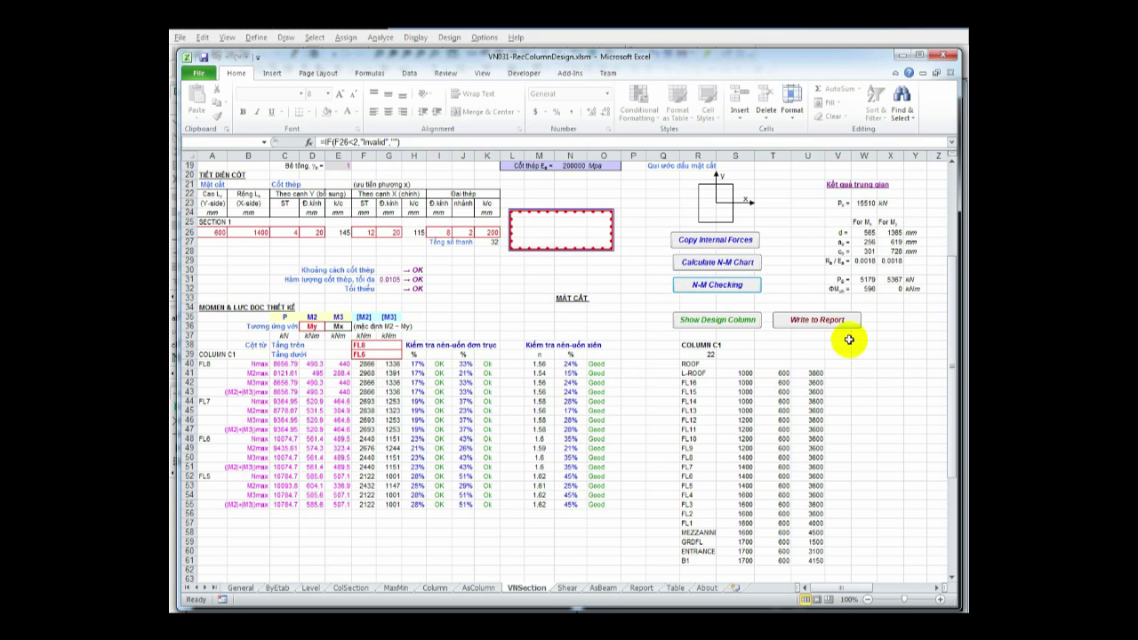
{"action": "left_click", "coordinate": [820, 322]}
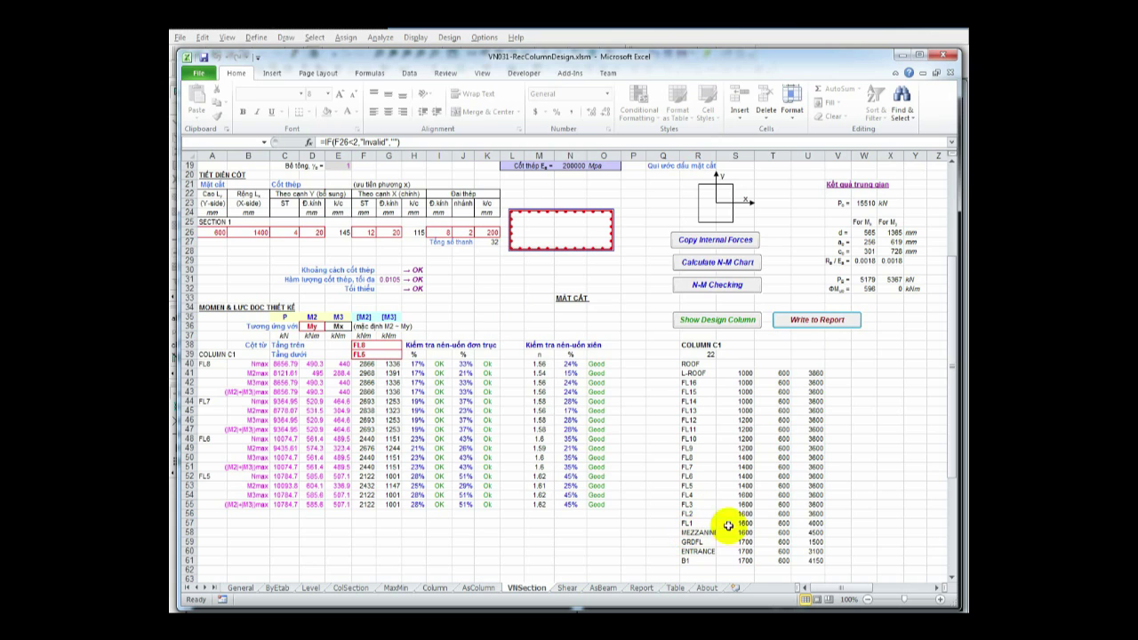
Set the column's design range from upper floor FL4 to lower floor MEZZANINE.
{"action": "left_click", "coordinate": [243, 233]}
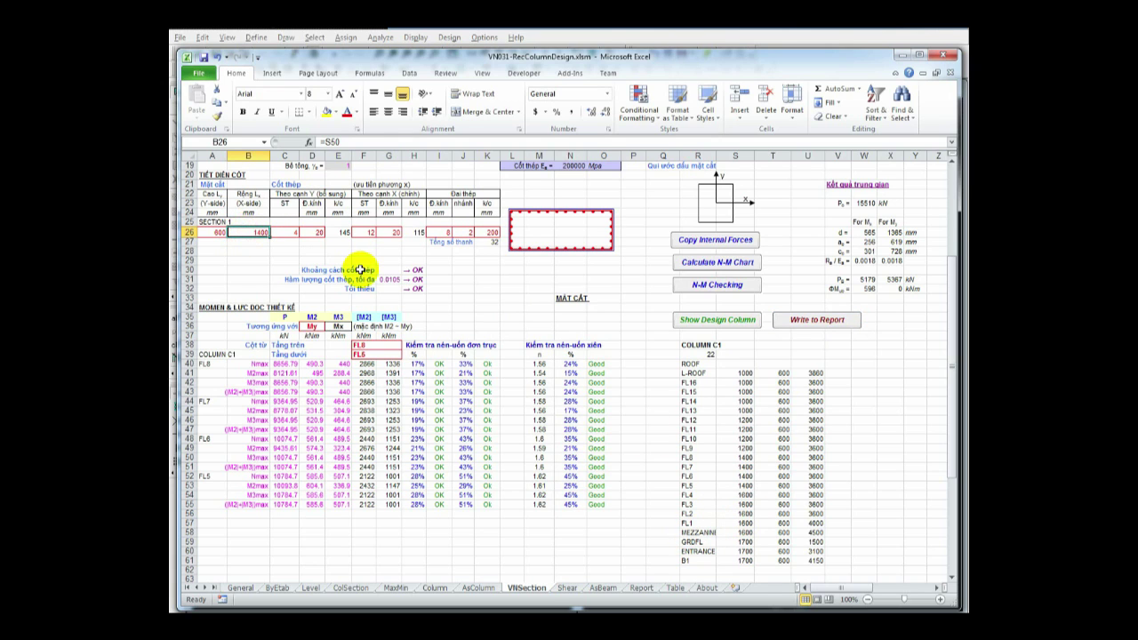
{"action": "left_click", "coordinate": [382, 345]}
{"action": "left_click", "coordinate": [407, 345]}
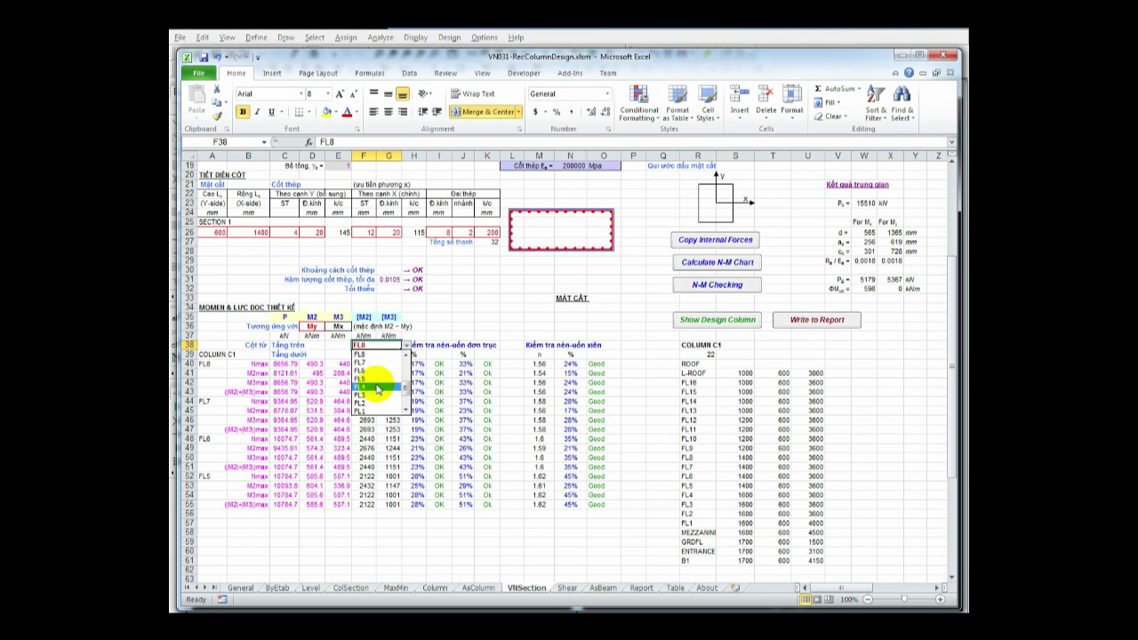
{"action": "left_click", "coordinate": [378, 388]}
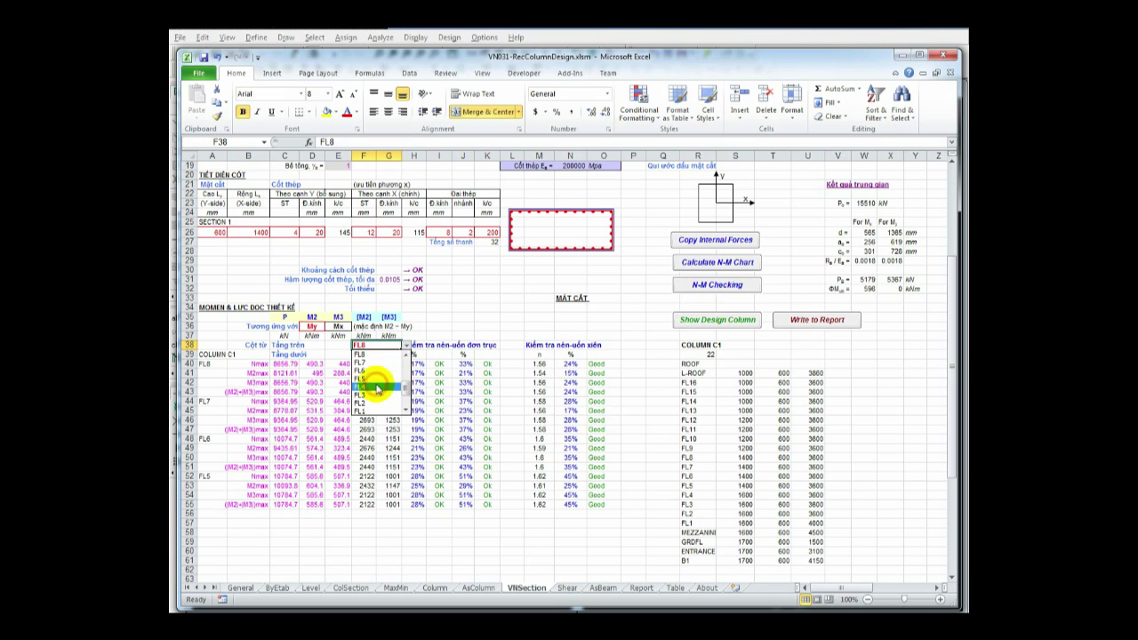
{"action": "left_click", "coordinate": [377, 388]}
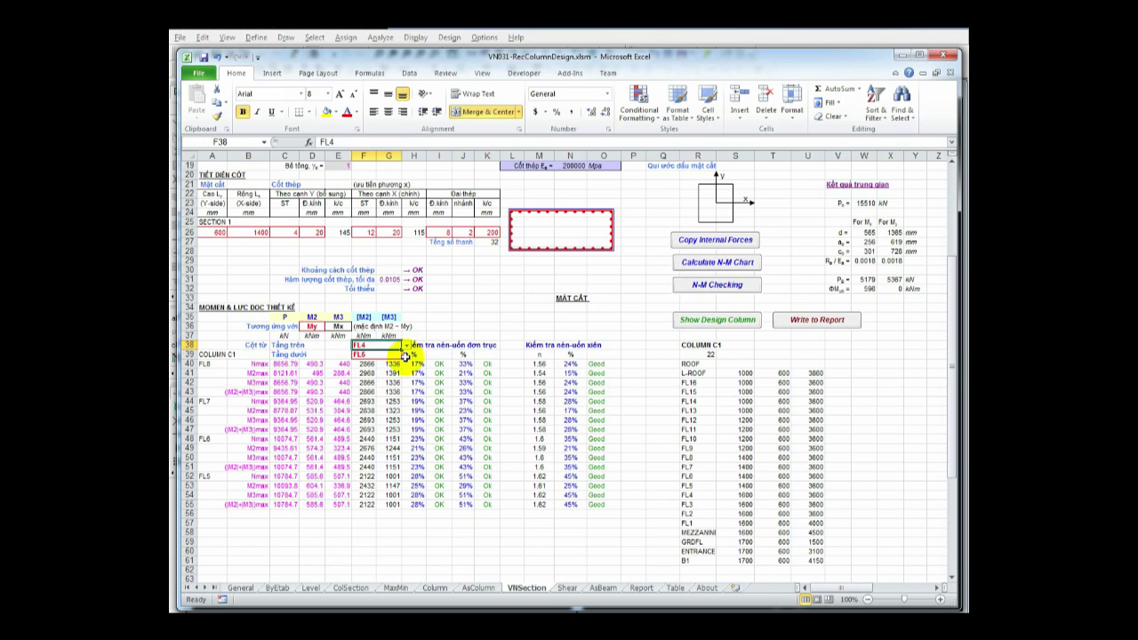
{"action": "left_click", "coordinate": [394, 354]}
{"action": "left_click", "coordinate": [409, 355]}
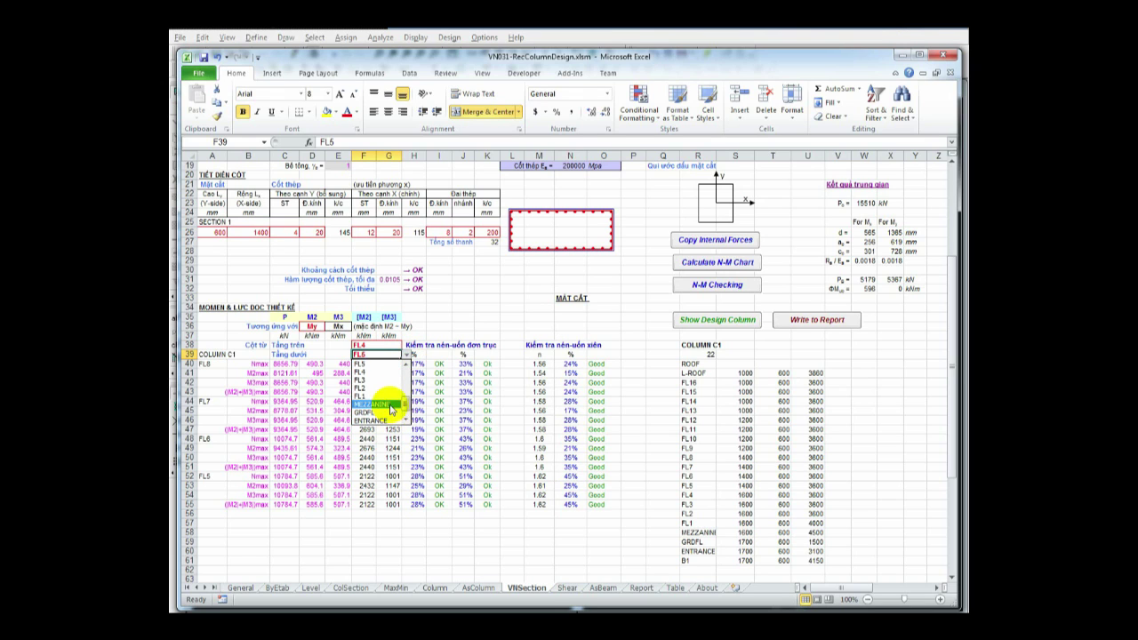
{"action": "left_click", "coordinate": [389, 405]}
Link the section's X-side width in B26 to the FL2 width of 1600 mm in S56, and copy the internal forces for FL4 to MEZZANINE.
{"action": "left_click", "coordinate": [251, 236]}
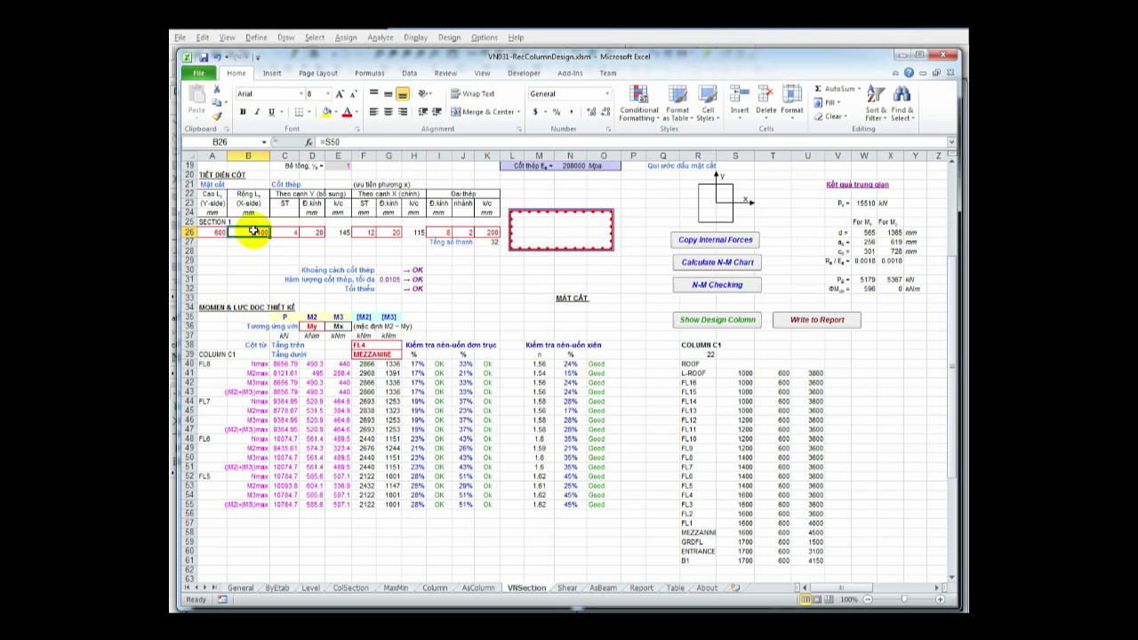
{"action": "type", "text": "="}
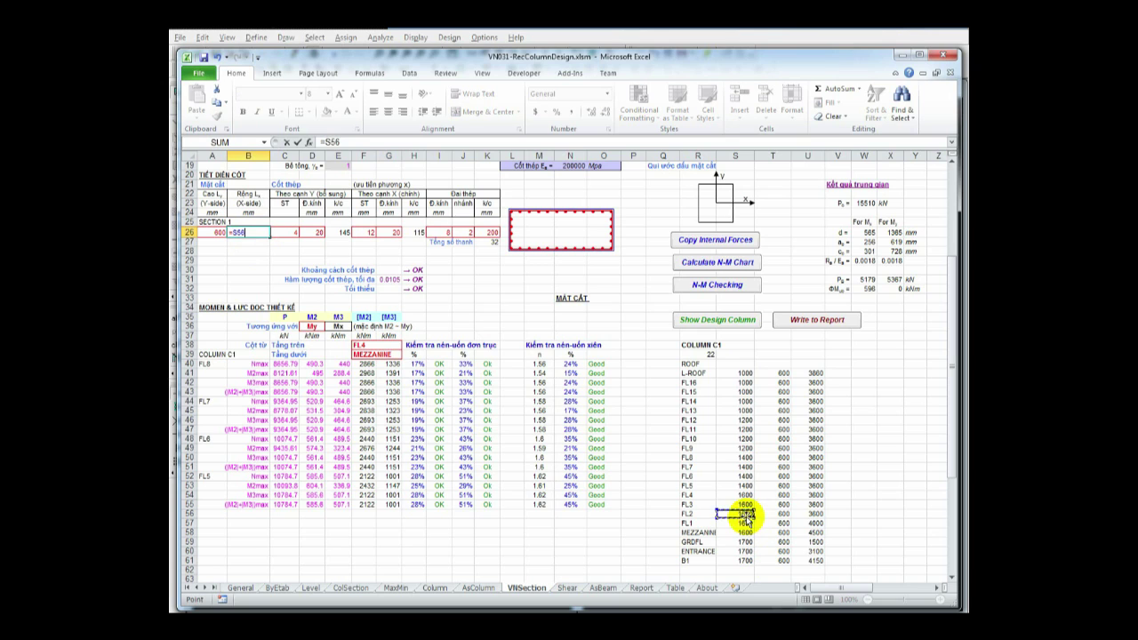
{"action": "key", "text": "Return"}
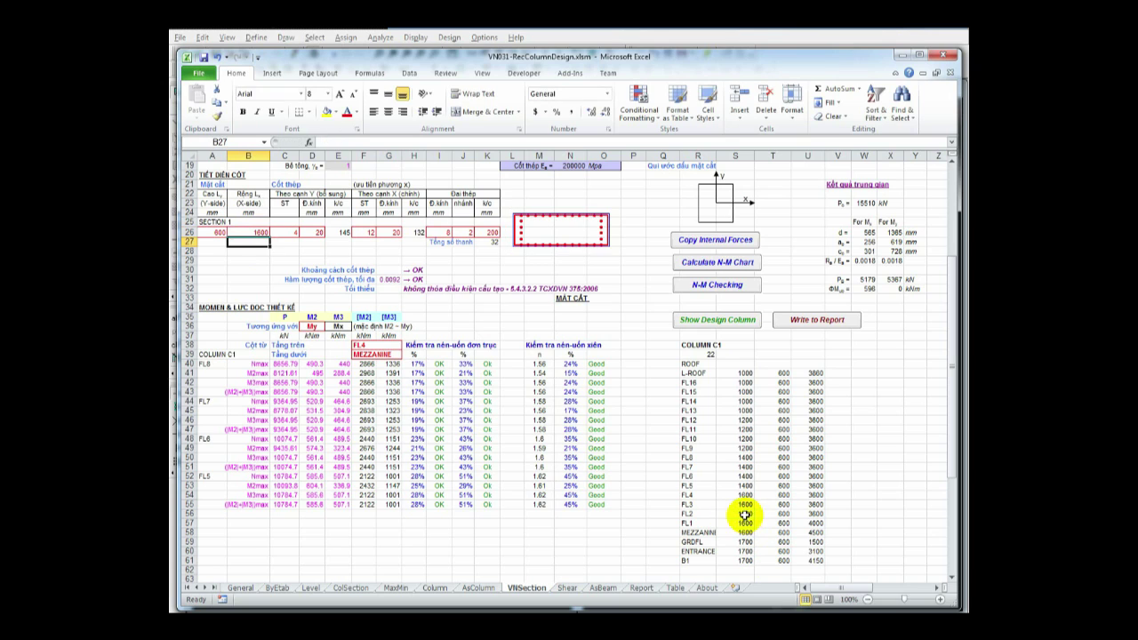
{"action": "left_click", "coordinate": [702, 241]}
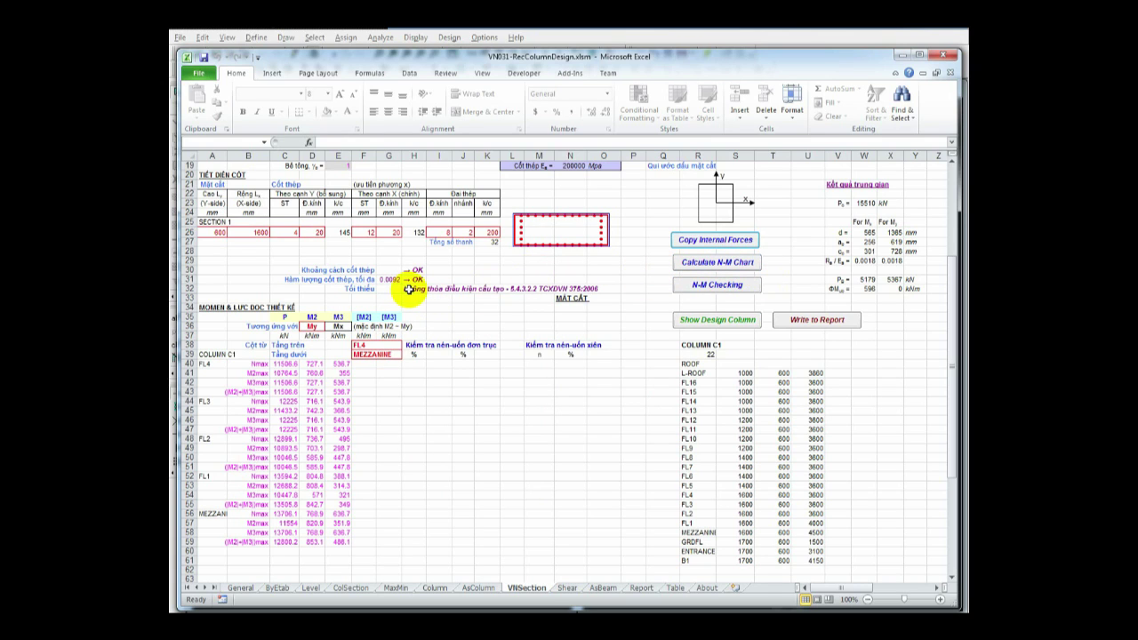
Set the number of bars along the section's X side to 16.
{"action": "left_click", "coordinate": [367, 233]}
{"action": "type", "text": "16"}
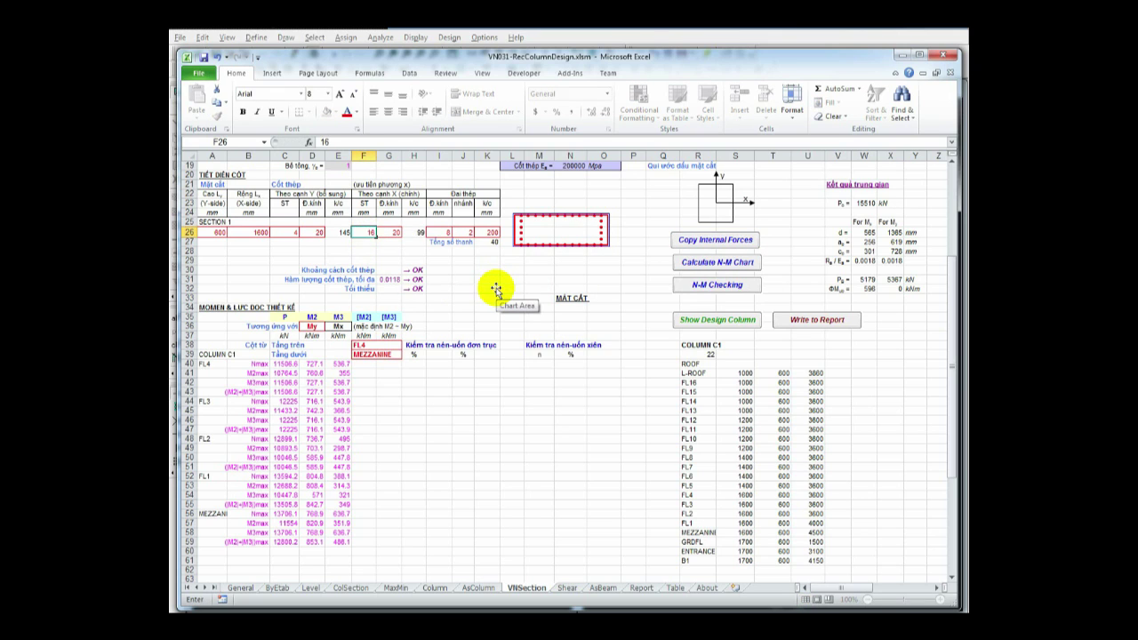
{"action": "key", "text": "Return"}
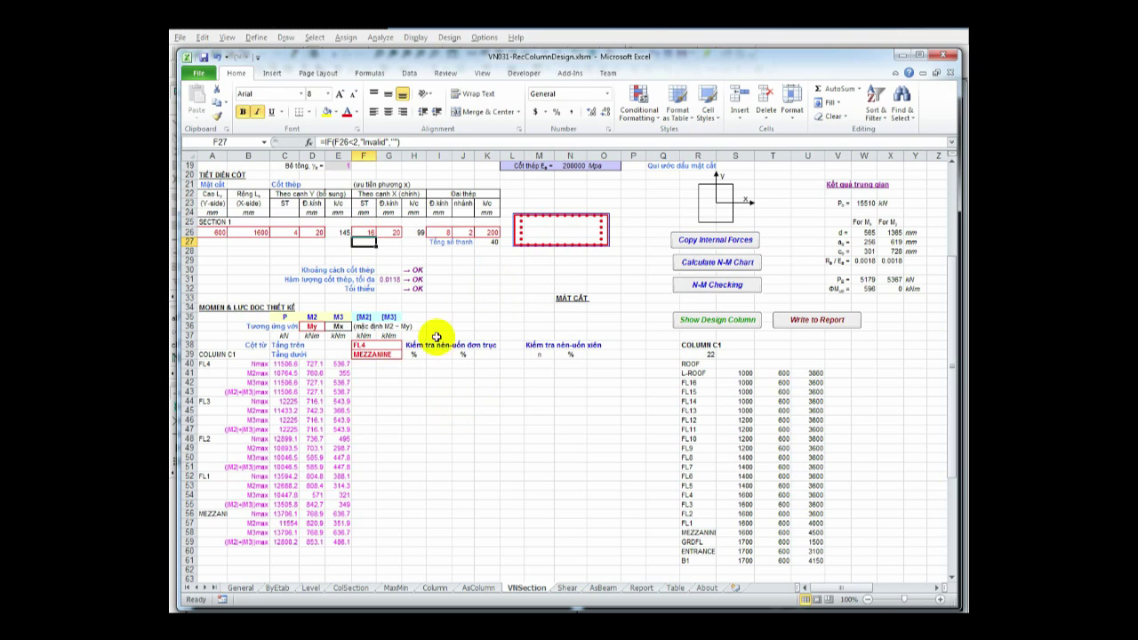
Run the N-M check for FL4 to MEZZANINE on a recalculated N-M chart, and write the results to the report.
{"action": "left_click", "coordinate": [693, 262]}
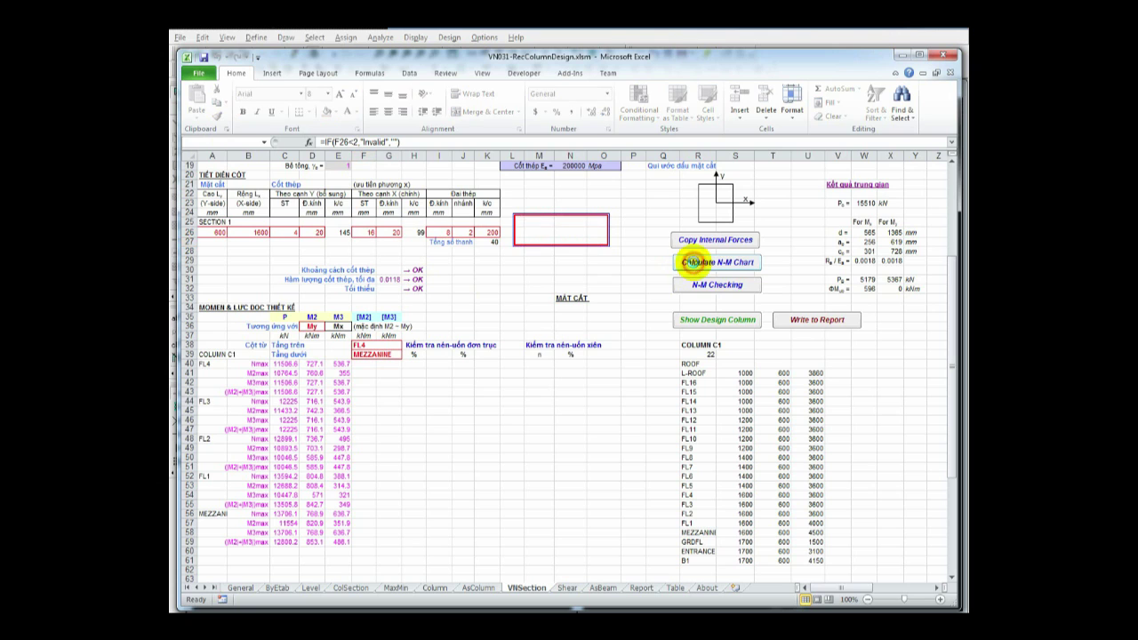
{"action": "left_click", "coordinate": [702, 285]}
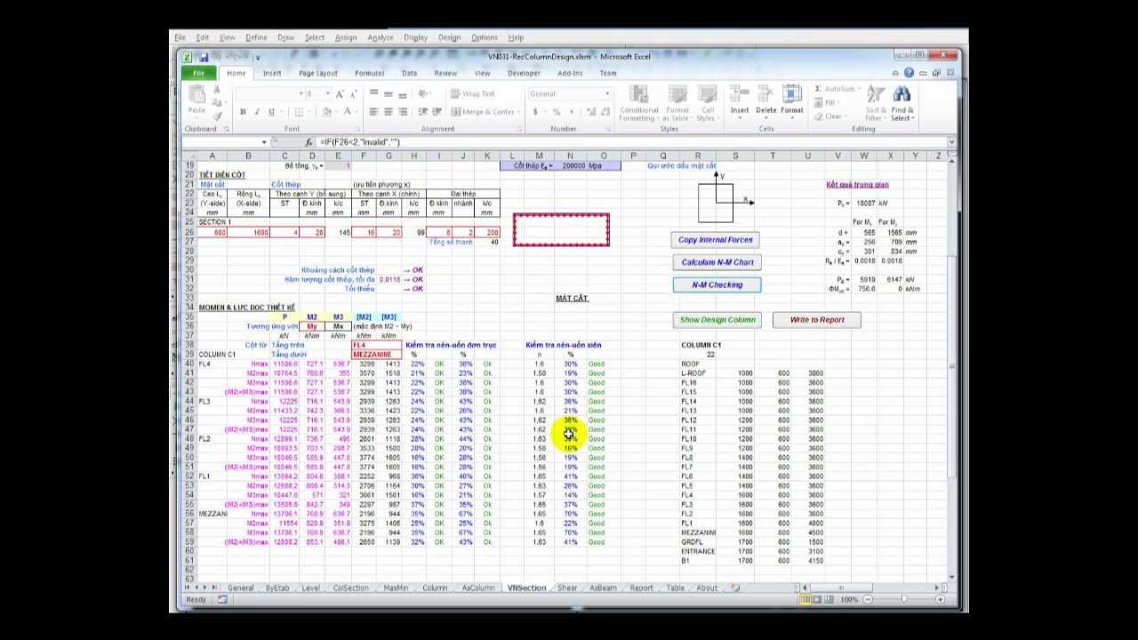
{"action": "scroll", "coordinate": [602, 427], "scroll_direction": "down", "scroll_amount": 1}
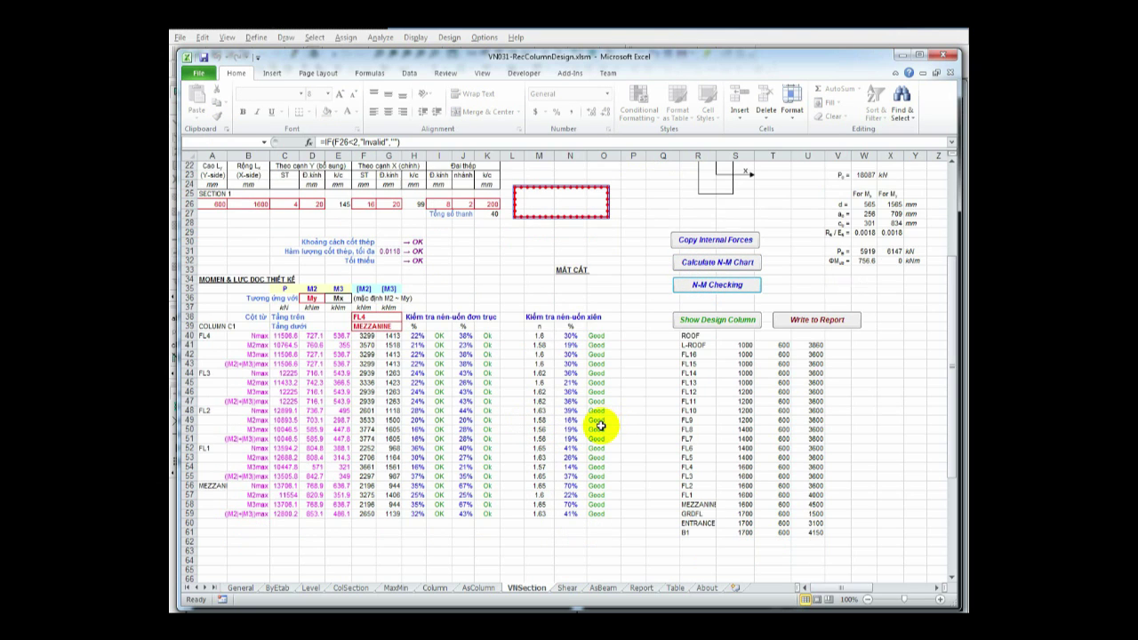
{"action": "scroll", "coordinate": [614, 418], "scroll_direction": "up", "scroll_amount": 2}
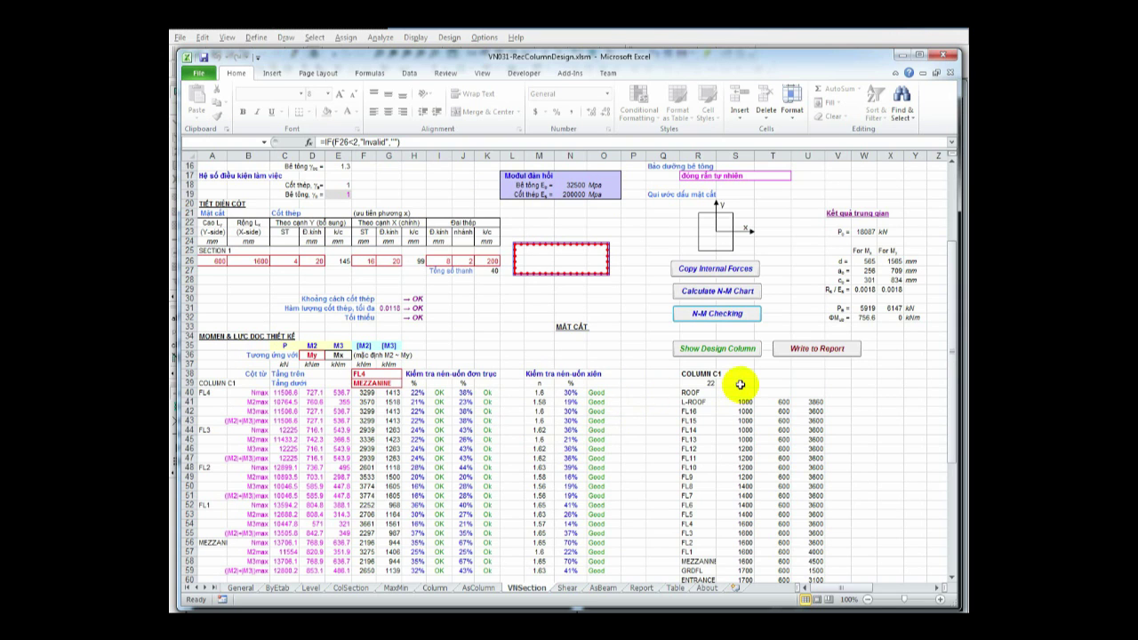
{"action": "scroll", "coordinate": [595, 454], "scroll_direction": "down", "scroll_amount": 15}
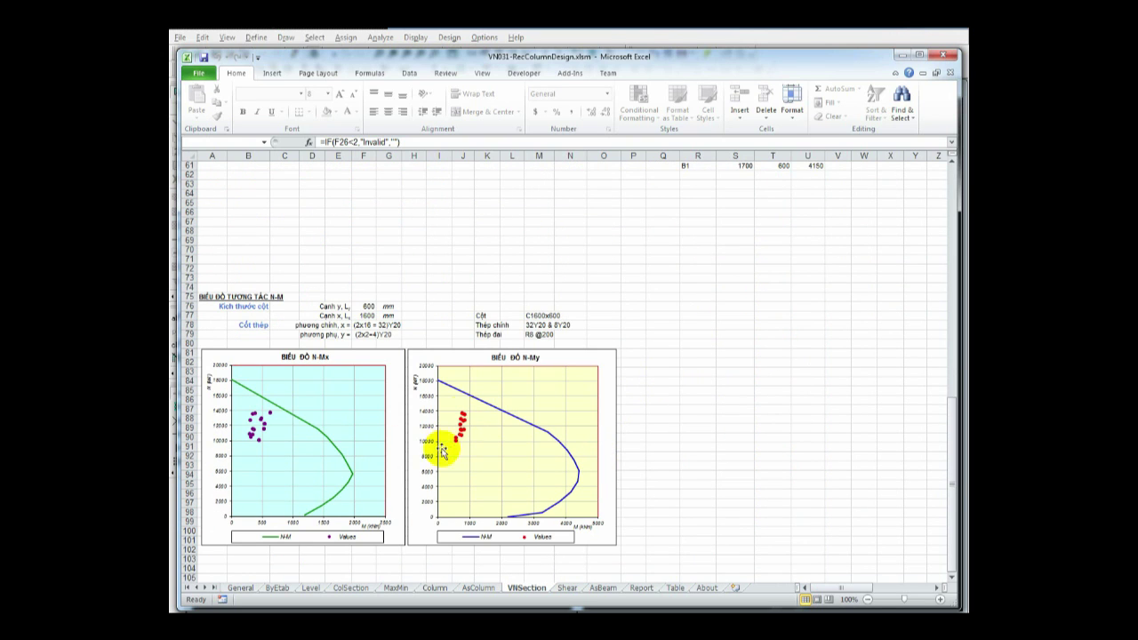
{"action": "scroll", "coordinate": [449, 453], "scroll_direction": "up", "scroll_amount": 3}
{"action": "scroll", "coordinate": [534, 455], "scroll_direction": "down", "scroll_amount": 3}
{"action": "scroll", "coordinate": [449, 453], "scroll_direction": "up", "scroll_amount": 15}
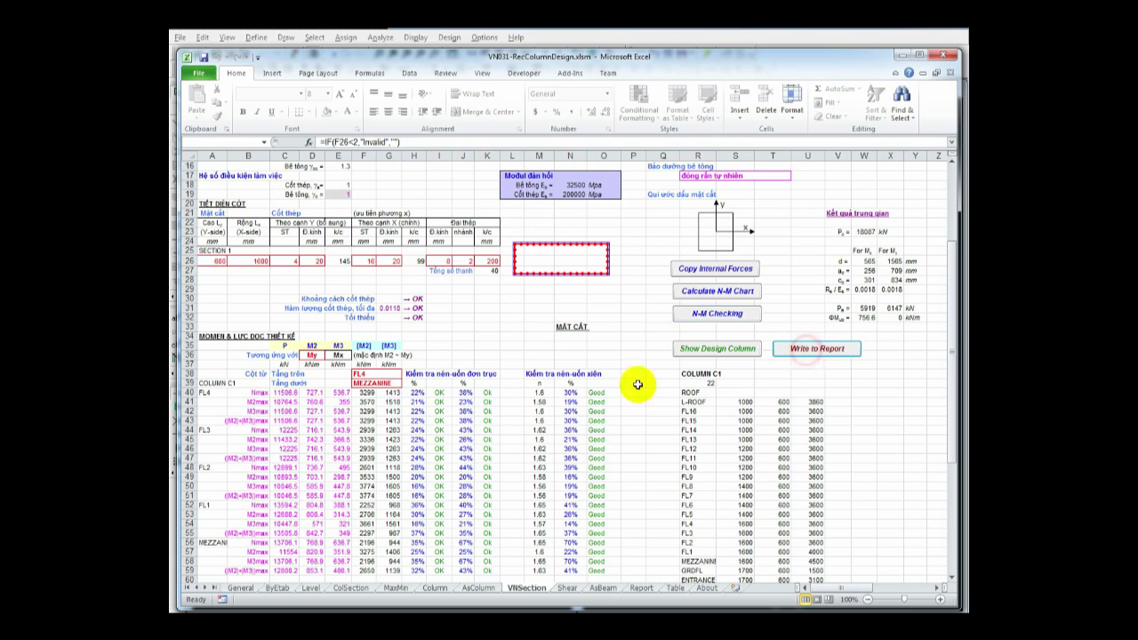
Set the column's design range from upper floor GRDFL to lower floor B1.
{"action": "scroll", "coordinate": [578, 432], "scroll_direction": "down", "scroll_amount": 2}
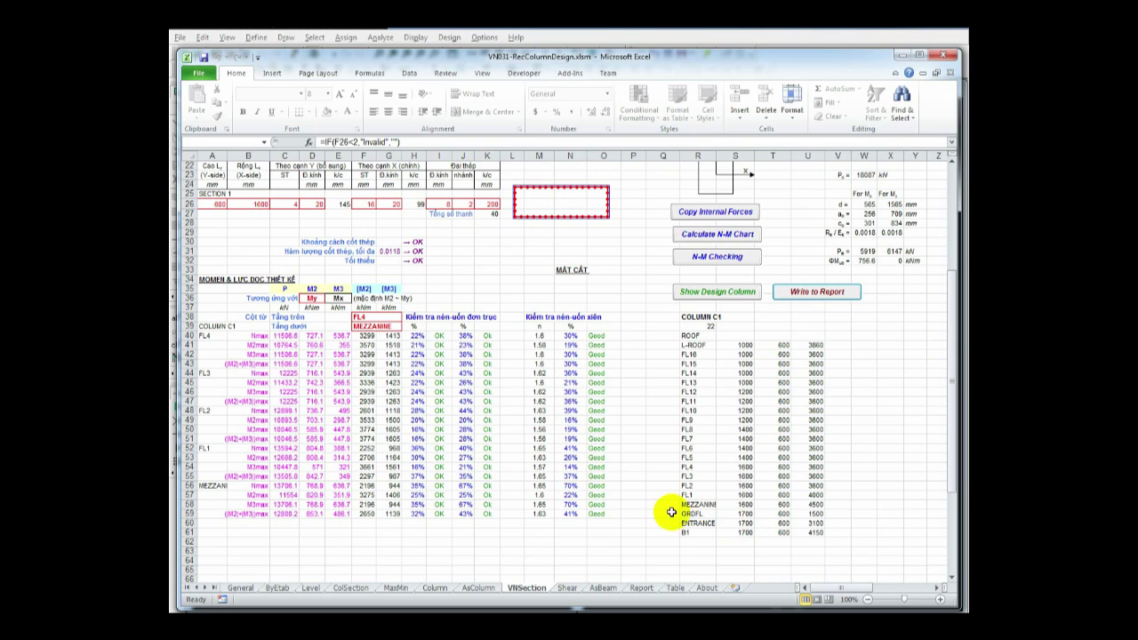
{"action": "scroll", "coordinate": [667, 514], "scroll_direction": "up", "scroll_amount": 2}
{"action": "left_click", "coordinate": [379, 374]}
{"action": "left_click", "coordinate": [407, 375]}
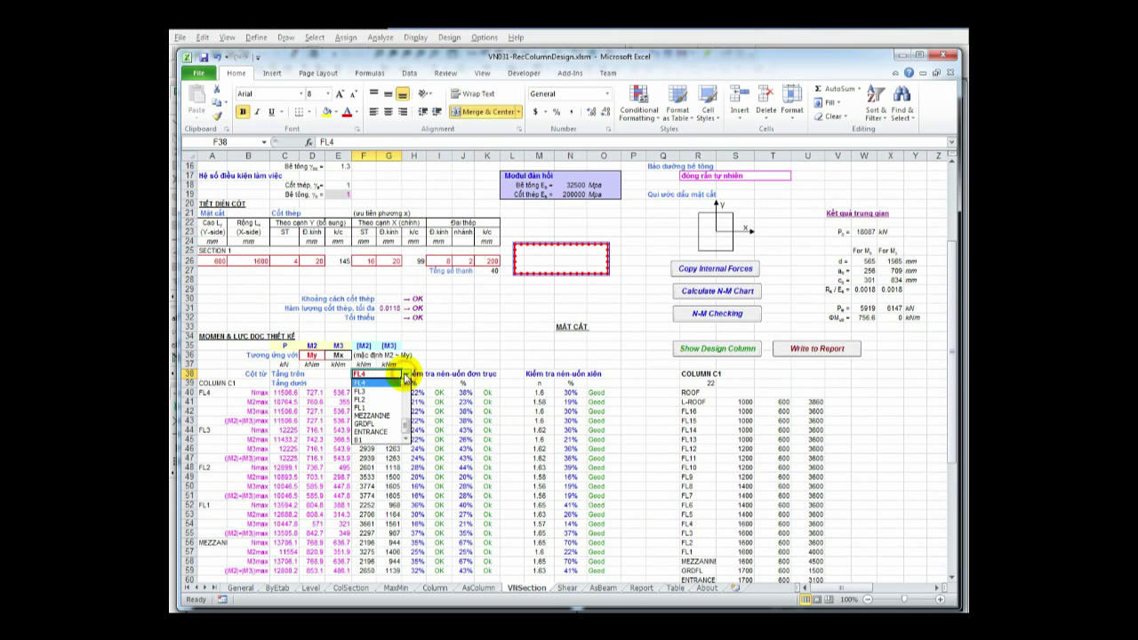
{"action": "left_click", "coordinate": [392, 410]}
{"action": "left_click", "coordinate": [381, 384]}
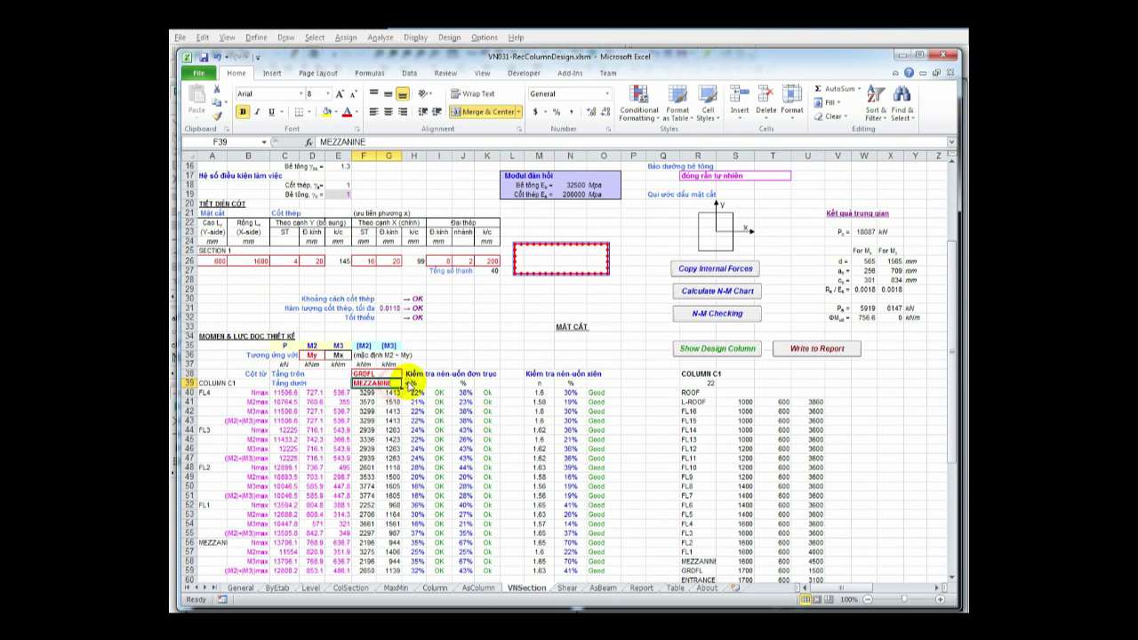
{"action": "left_click", "coordinate": [407, 383]}
{"action": "left_click", "coordinate": [374, 452]}
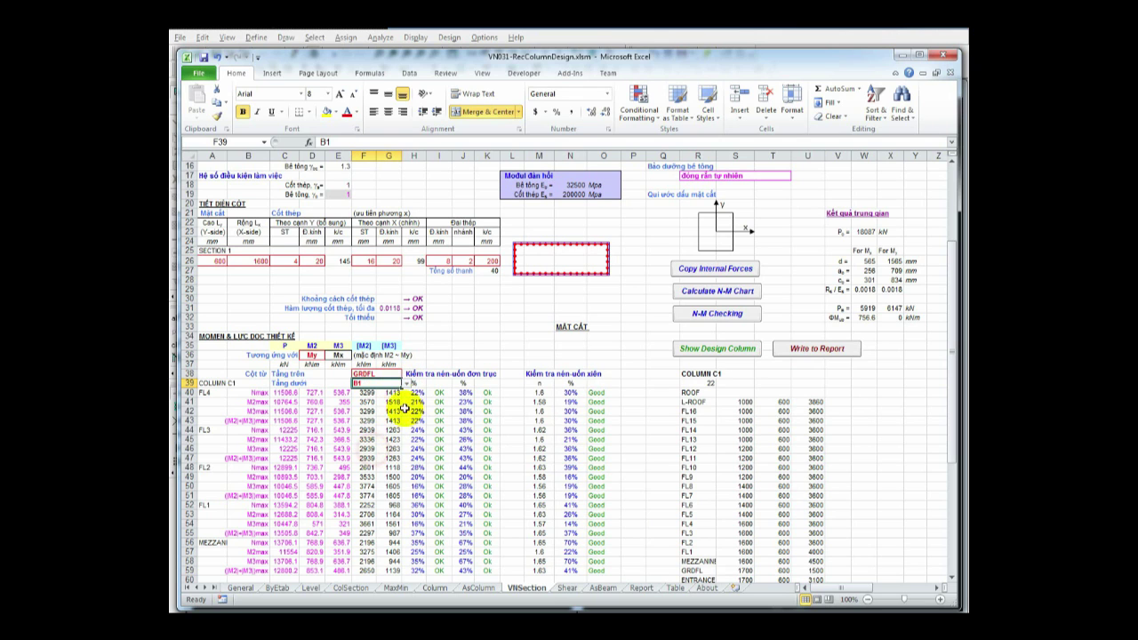
Link the section's X-side width in B26 to the 1700 mm width listed for the GRDFL to B1 floors.
{"action": "left_click", "coordinate": [264, 260]}
{"action": "type", "text": "="}
{"action": "scroll", "coordinate": [711, 481], "scroll_direction": "down", "scroll_amount": 2}
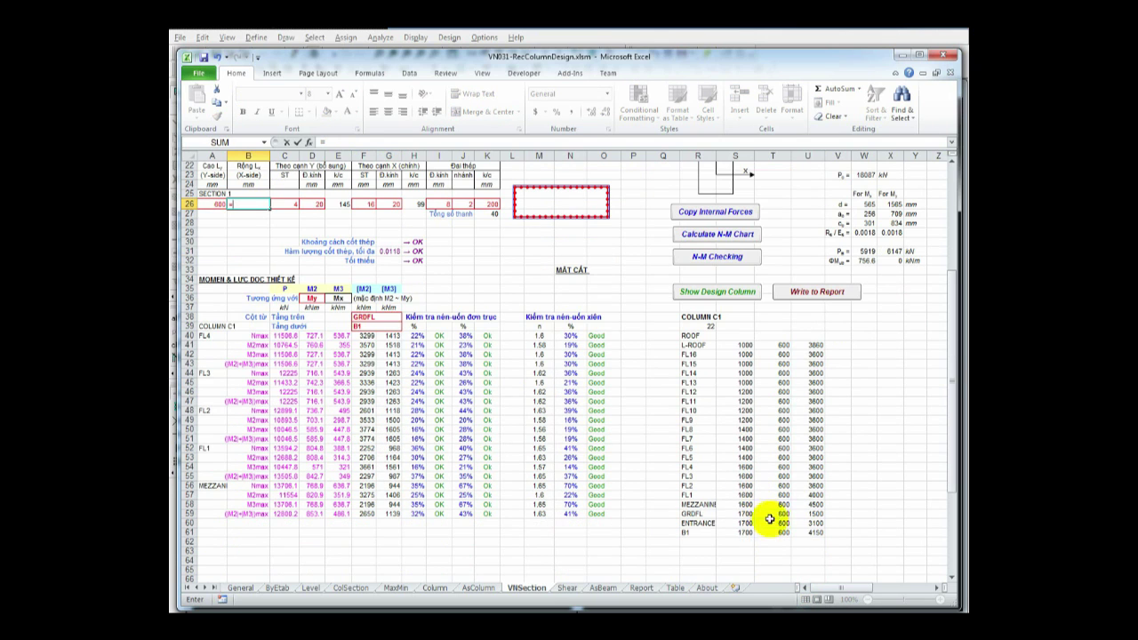
{"action": "key", "text": "Return"}
Run the N-M check for GRDFL to B1 with newly copied internal forces and a recalculated N-M chart, and write the results to the report.
{"action": "scroll", "coordinate": [730, 515], "scroll_direction": "up", "scroll_amount": 5}
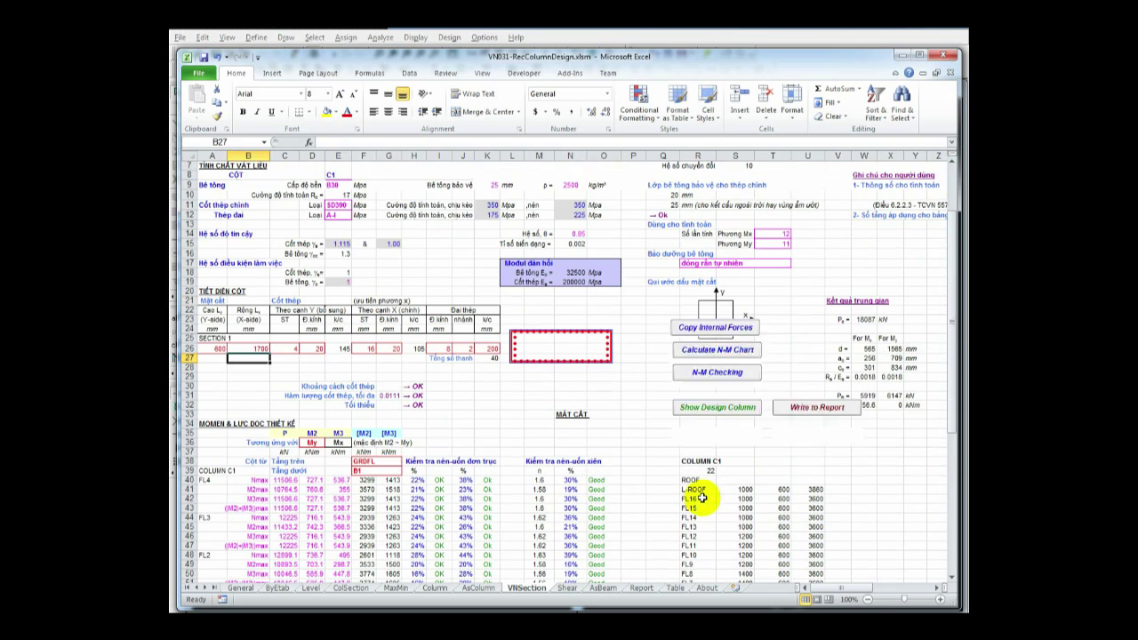
{"action": "left_click", "coordinate": [729, 361]}
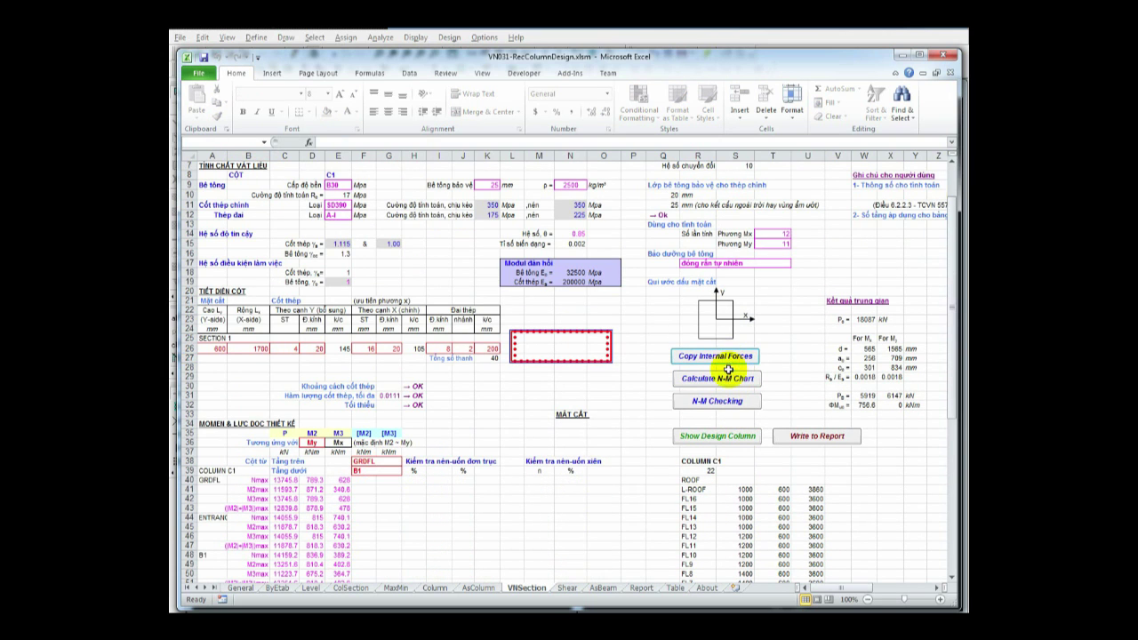
{"action": "left_click", "coordinate": [723, 380]}
{"action": "left_click", "coordinate": [724, 401]}
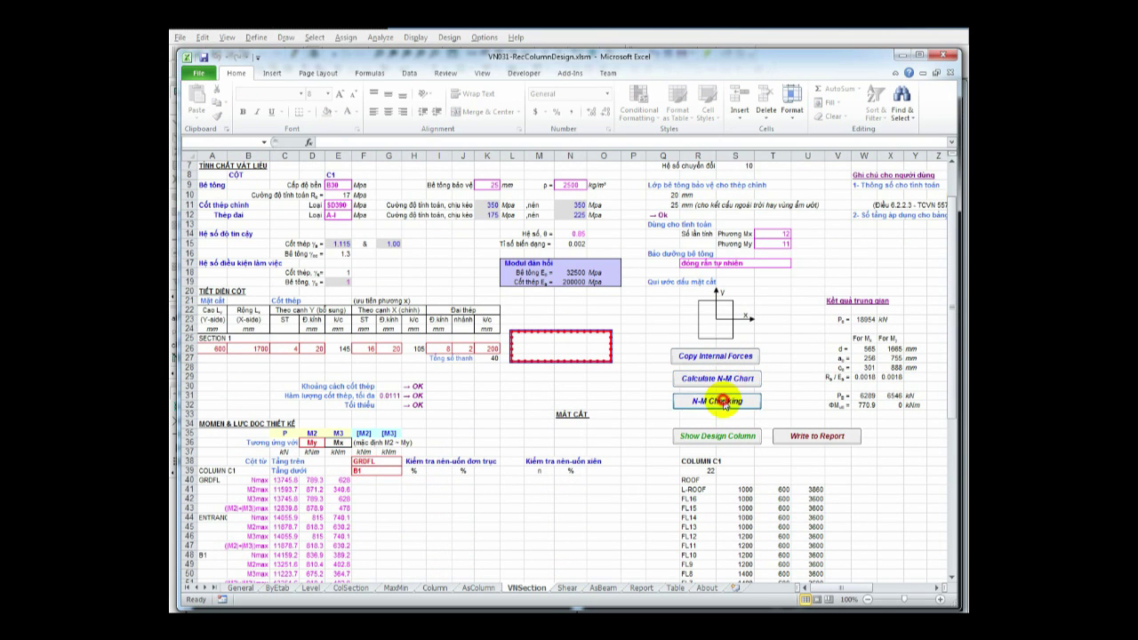
{"action": "scroll", "coordinate": [706, 418], "scroll_direction": "down", "scroll_amount": 1}
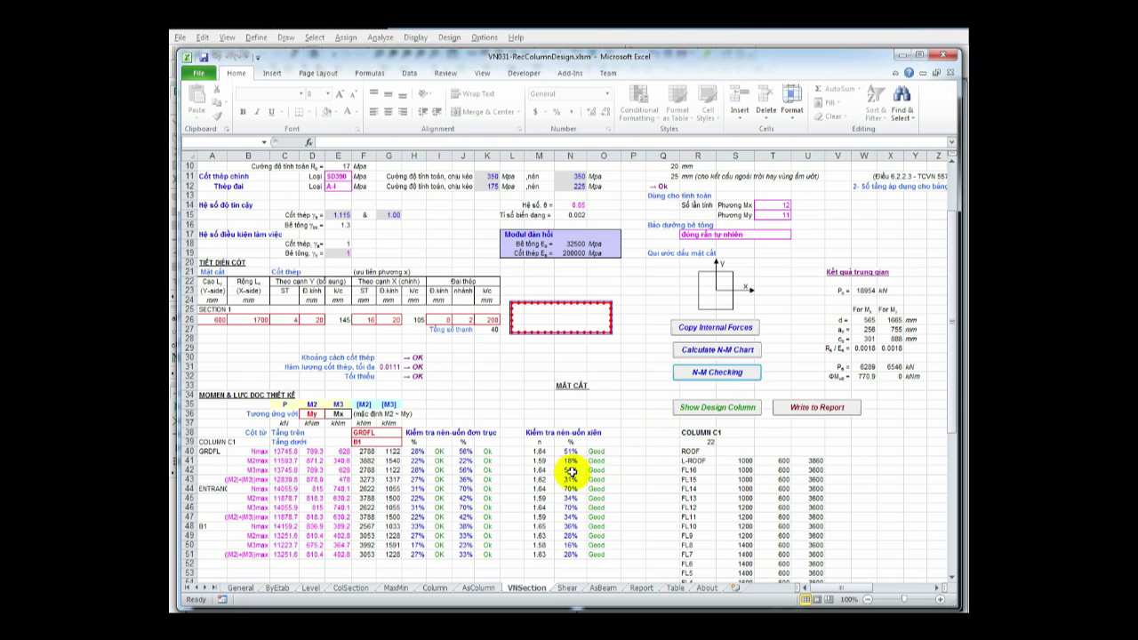
{"action": "scroll", "coordinate": [561, 467], "scroll_direction": "down", "scroll_amount": 2}
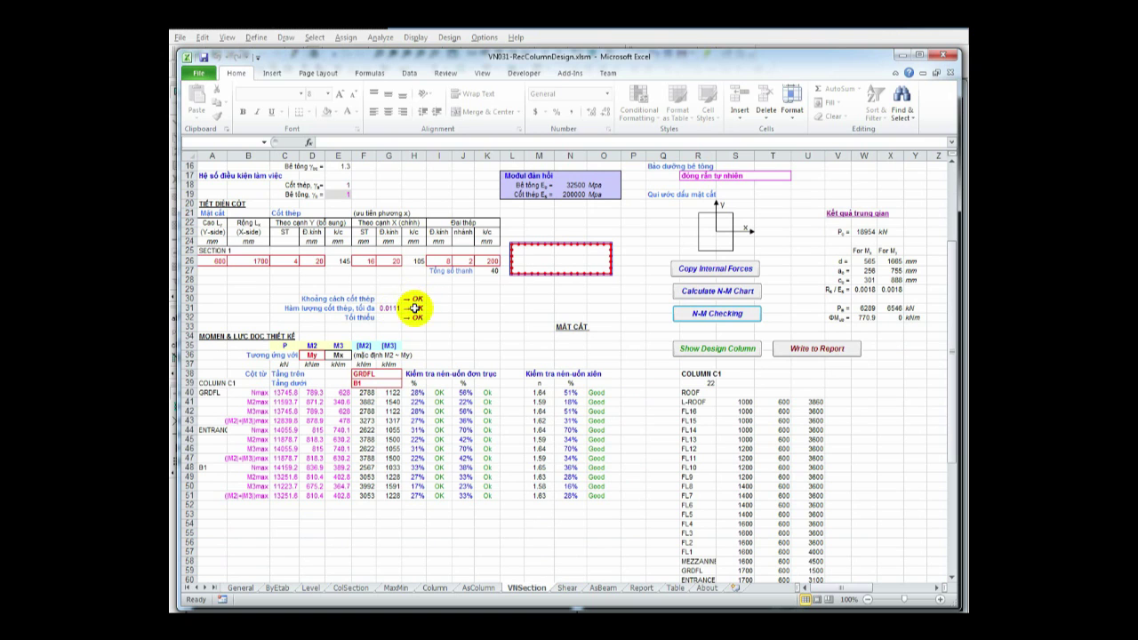
{"action": "scroll", "coordinate": [613, 462], "scroll_direction": "down", "scroll_amount": 1}
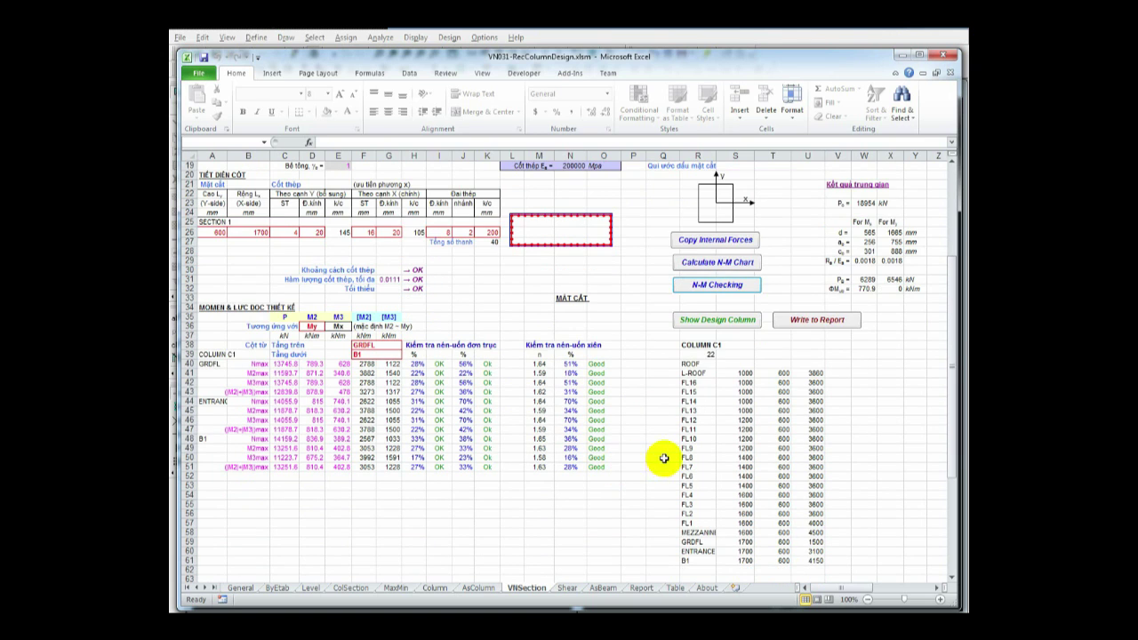
{"action": "scroll", "coordinate": [656, 472], "scroll_direction": "down", "scroll_amount": 13}
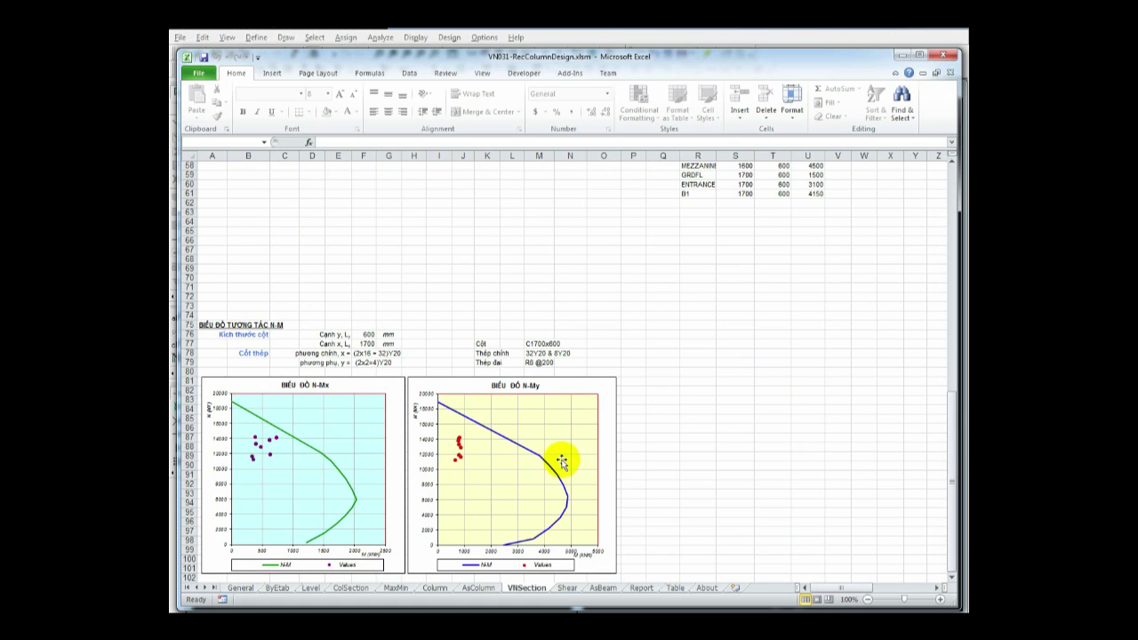
{"action": "scroll", "coordinate": [696, 475], "scroll_direction": "up", "scroll_amount": 12}
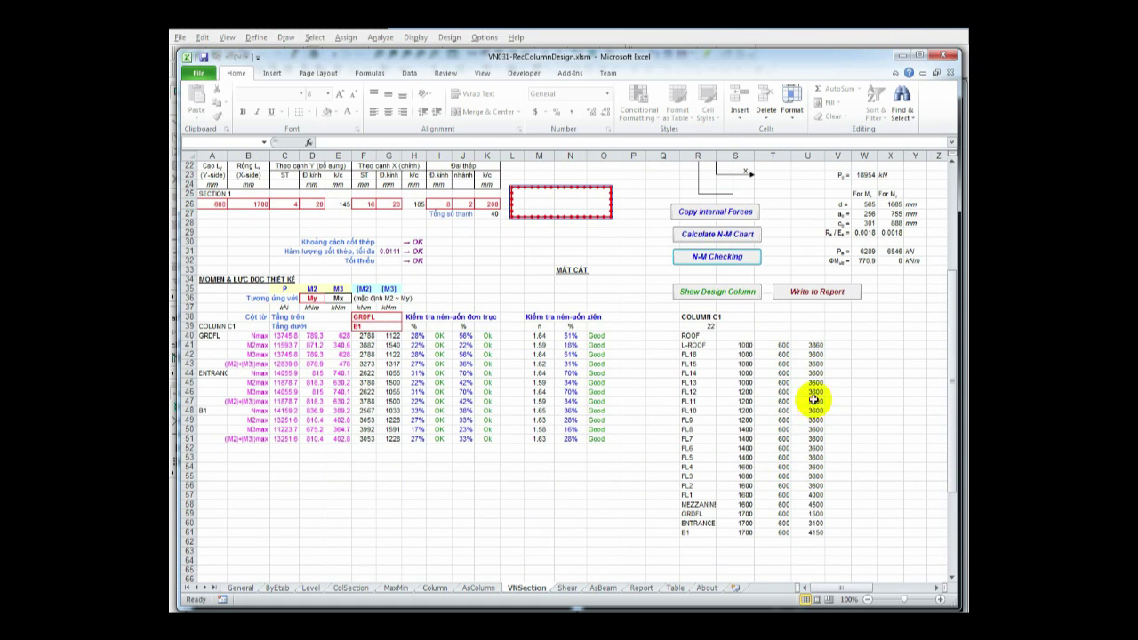
{"action": "scroll", "coordinate": [818, 356], "scroll_direction": "up", "scroll_amount": 3}
{"action": "scroll", "coordinate": [614, 422], "scroll_direction": "up", "scroll_amount": 4}
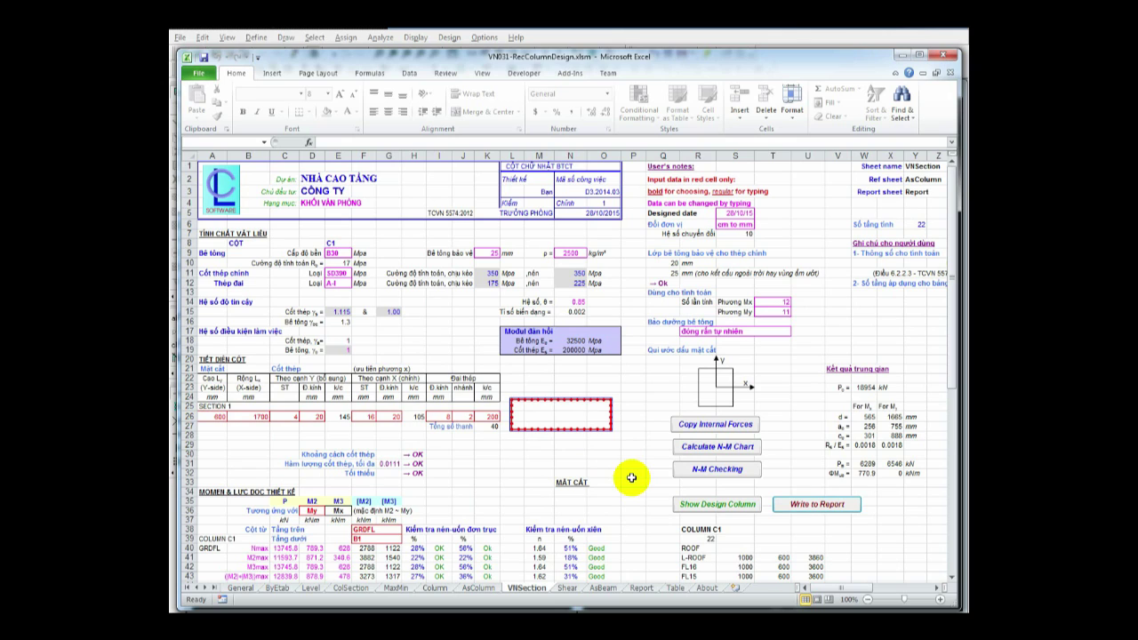
Run the shear design for column C1 on the Shear sheet.
{"action": "left_click", "coordinate": [569, 589]}
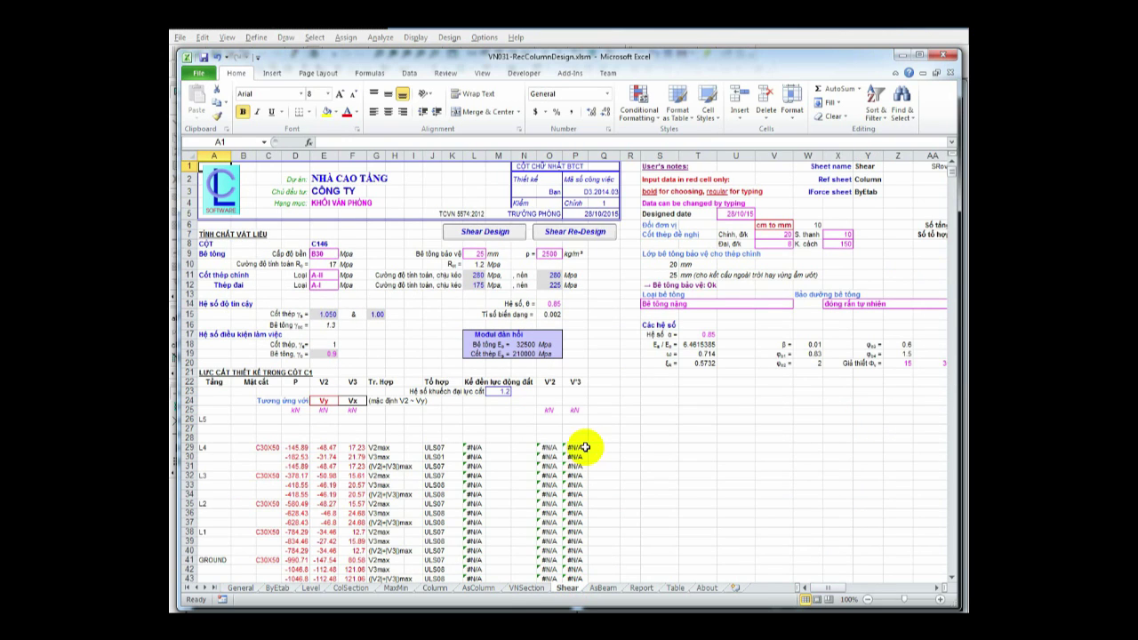
{"action": "scroll", "coordinate": [551, 453], "scroll_direction": "down", "scroll_amount": 2}
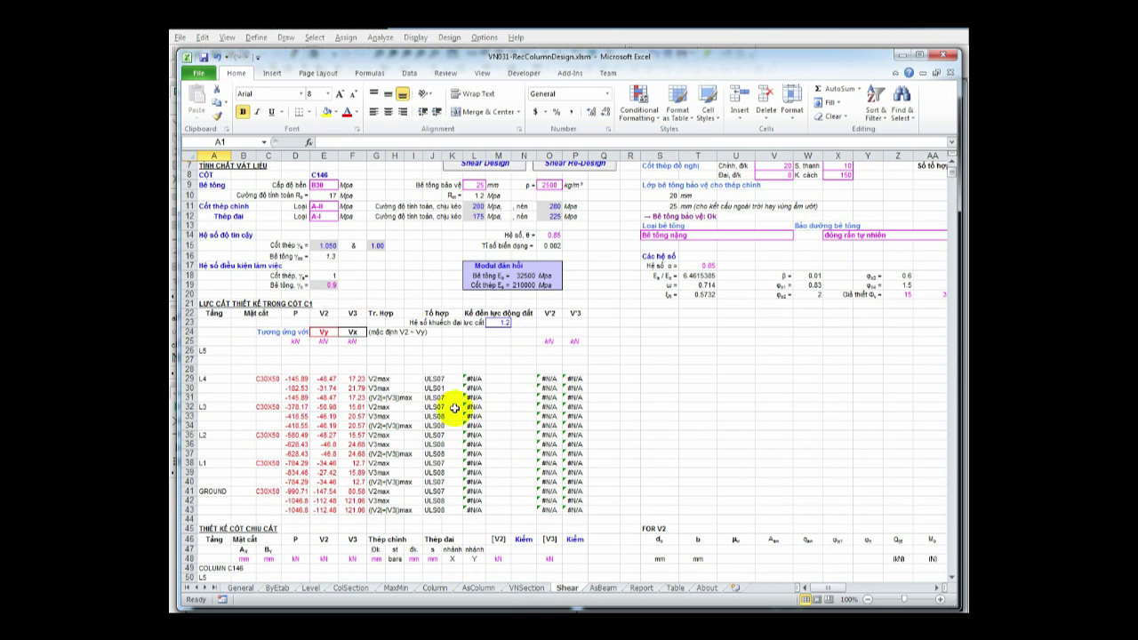
{"action": "scroll", "coordinate": [454, 405], "scroll_direction": "up", "scroll_amount": 1}
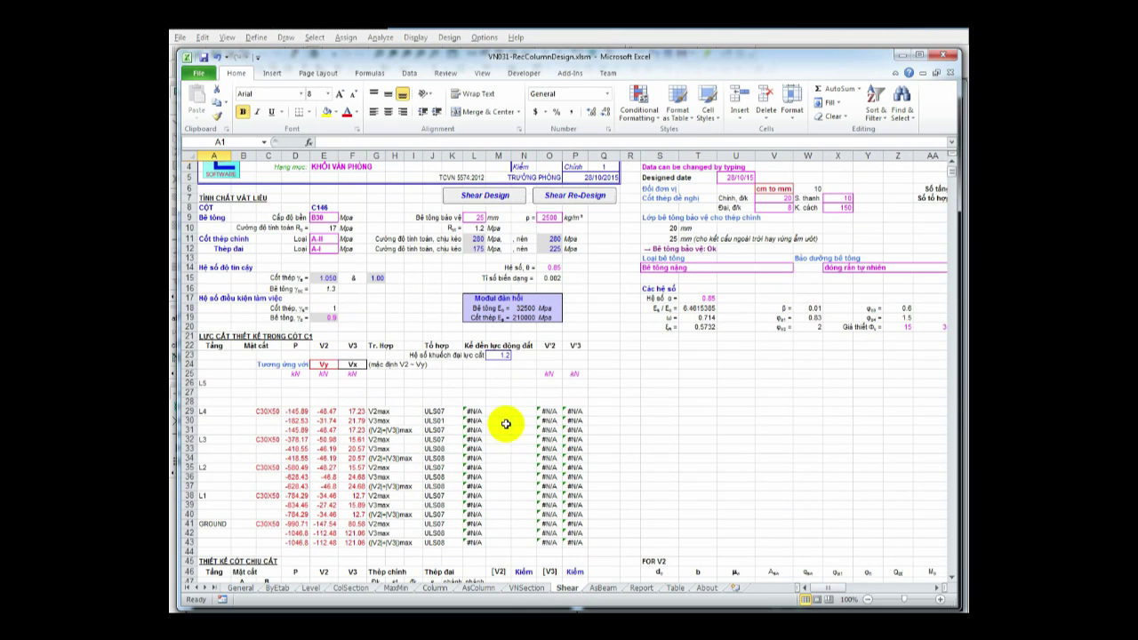
{"action": "left_click", "coordinate": [492, 197]}
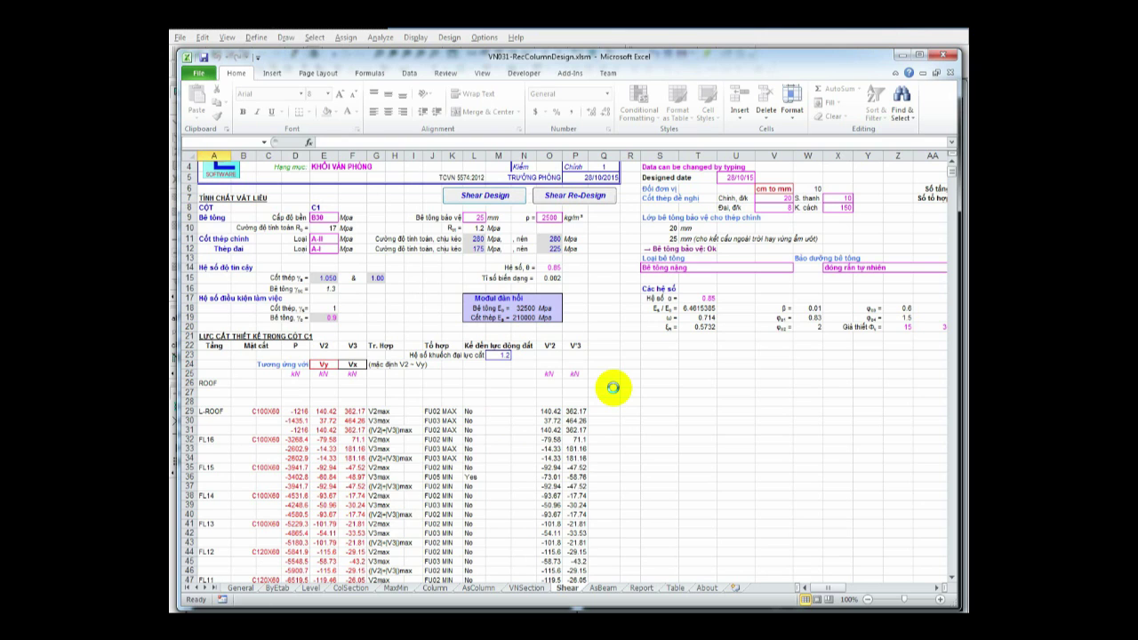
Examine the design shear forces V2 and V3 of column C1 for every floor on the Shear sheet.
{"action": "scroll", "coordinate": [614, 388], "scroll_direction": "down", "scroll_amount": 4}
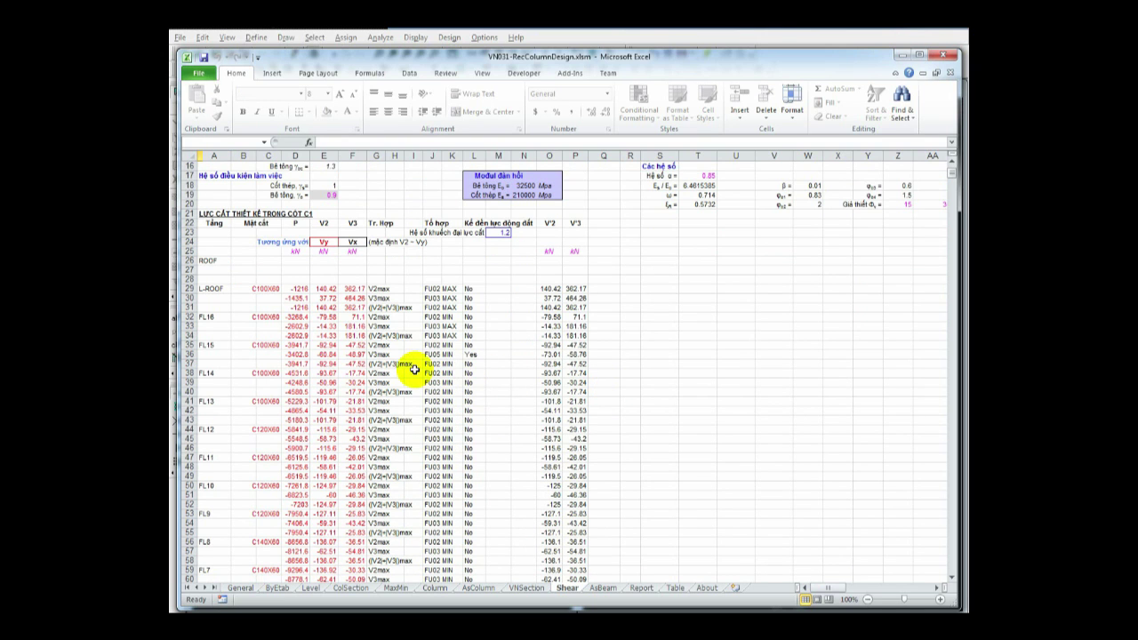
{"action": "scroll", "coordinate": [414, 369], "scroll_direction": "down", "scroll_amount": 1}
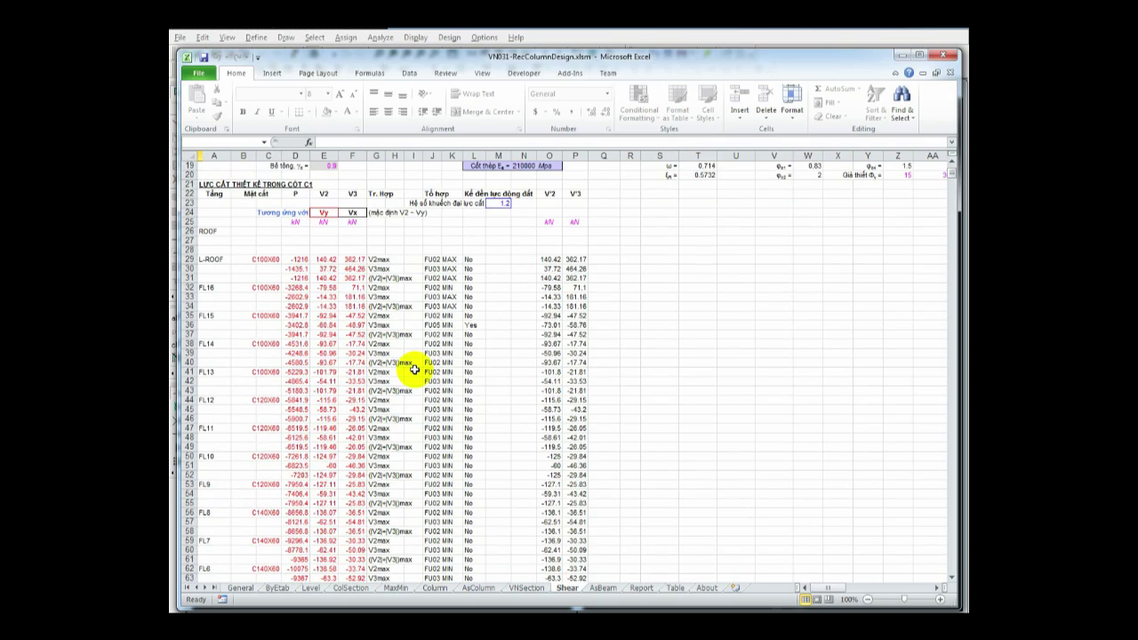
{"action": "scroll", "coordinate": [413, 369], "scroll_direction": "down", "scroll_amount": 12}
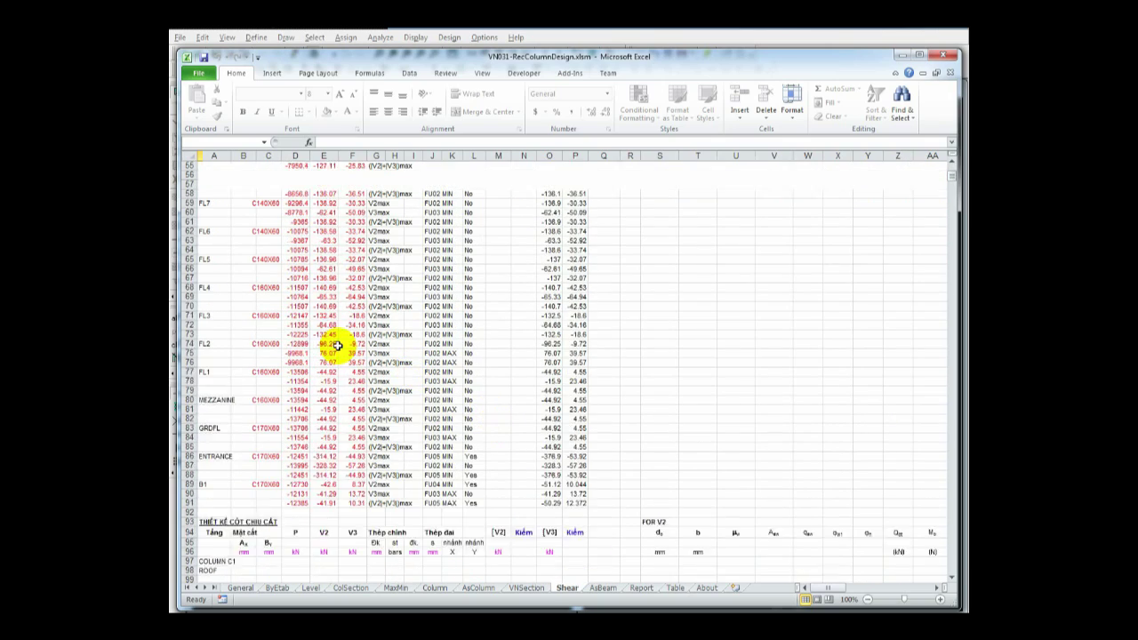
{"action": "scroll", "coordinate": [338, 345], "scroll_direction": "up", "scroll_amount": 12}
{"action": "scroll", "coordinate": [516, 457], "scroll_direction": "down", "scroll_amount": 18}
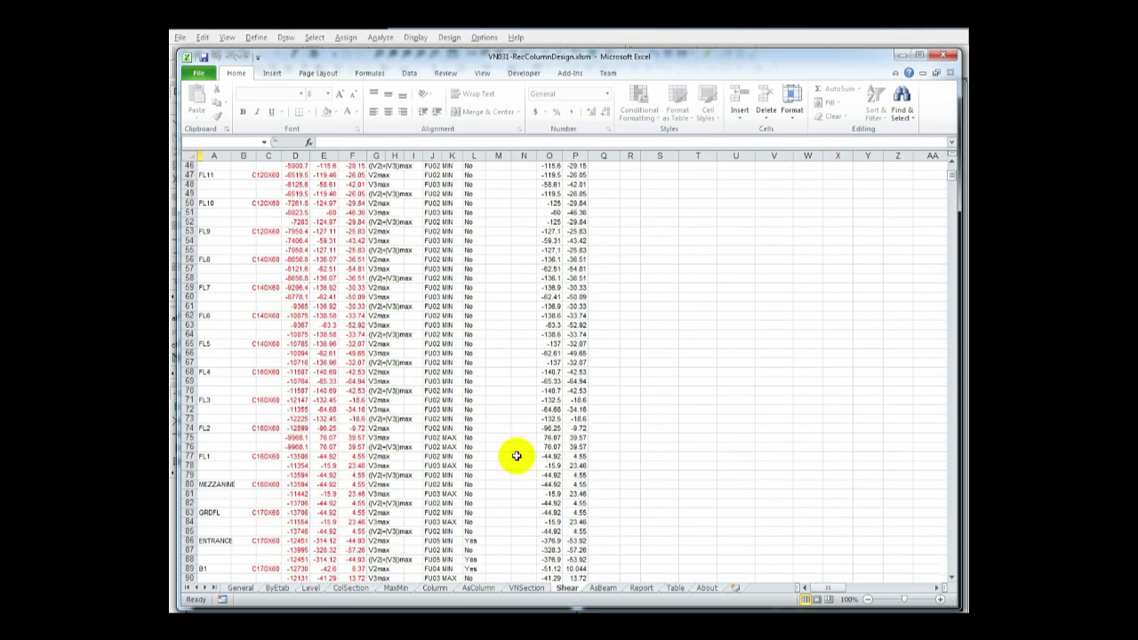
Review column C1's shear design table from L-ROOF to B1, covering main bars, stirrups and the V2 and V3 capacity checks.
{"action": "scroll", "coordinate": [445, 449], "scroll_direction": "down", "scroll_amount": 2}
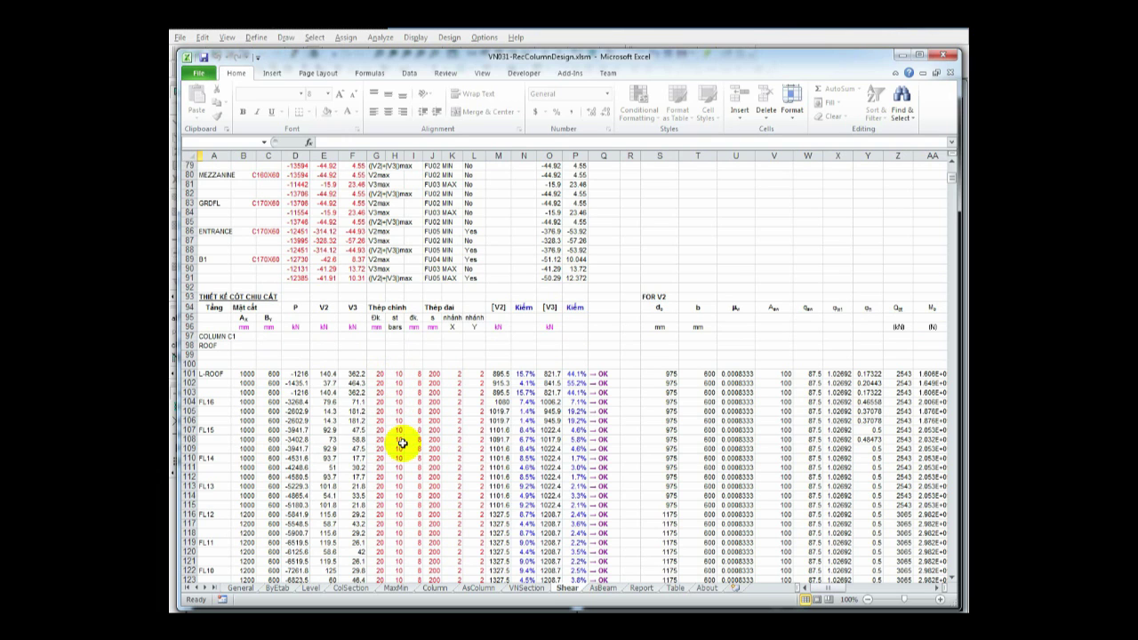
{"action": "scroll", "coordinate": [400, 465], "scroll_direction": "down", "scroll_amount": 1}
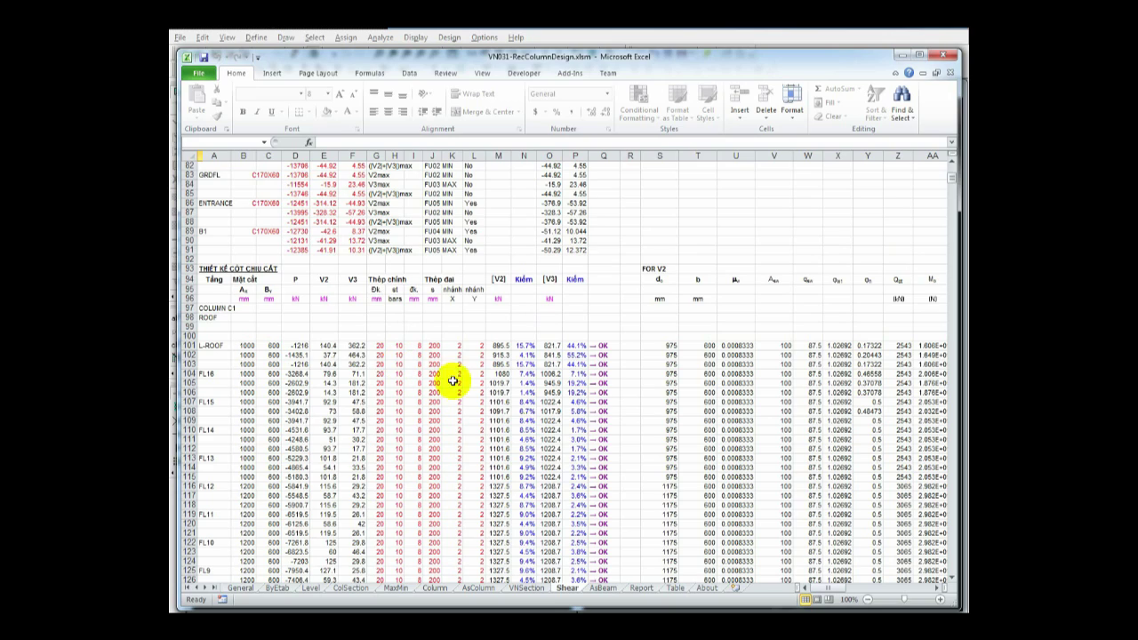
{"action": "scroll", "coordinate": [612, 378], "scroll_direction": "down", "scroll_amount": 11}
{"action": "scroll", "coordinate": [612, 459], "scroll_direction": "down", "scroll_amount": 5}
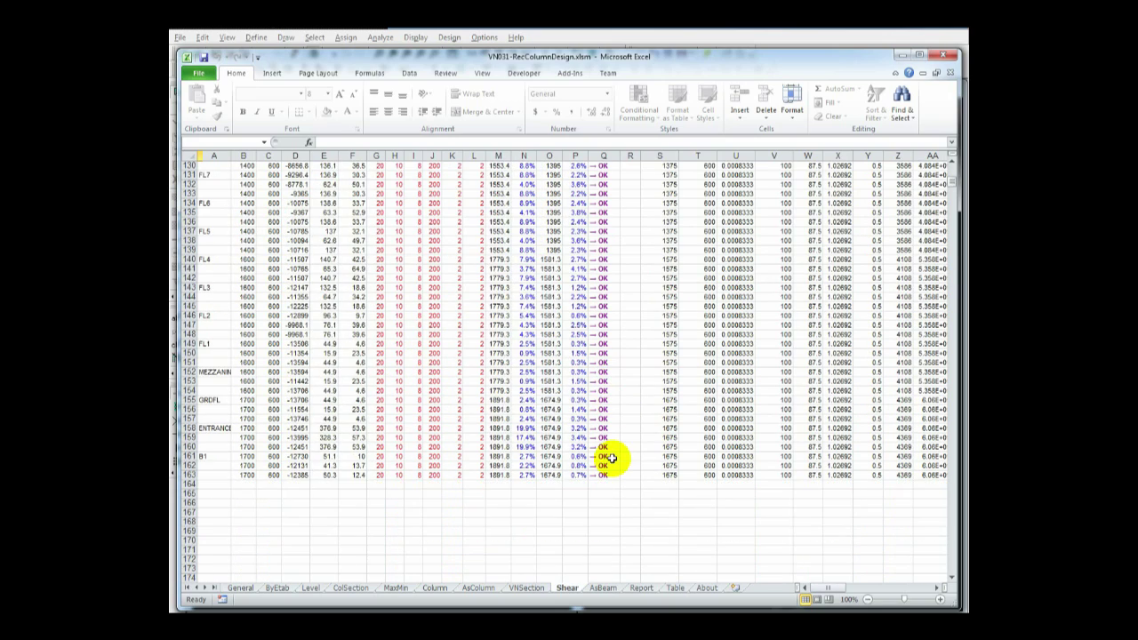
{"action": "scroll", "coordinate": [384, 401], "scroll_direction": "up", "scroll_amount": 12}
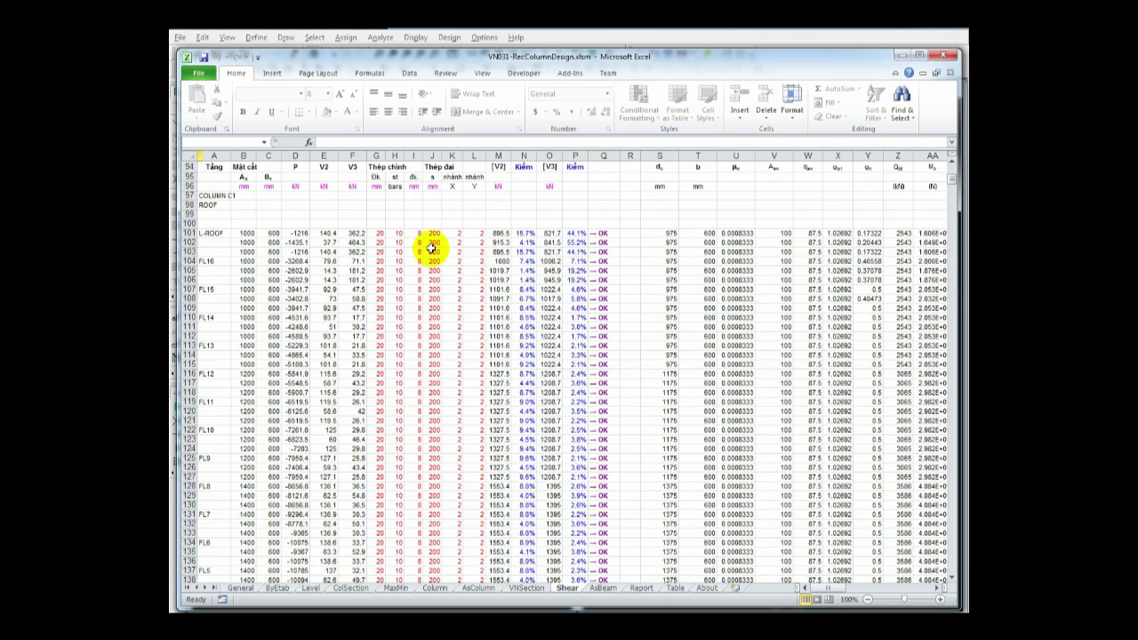
{"action": "scroll", "coordinate": [427, 242], "scroll_direction": "up", "scroll_amount": 1}
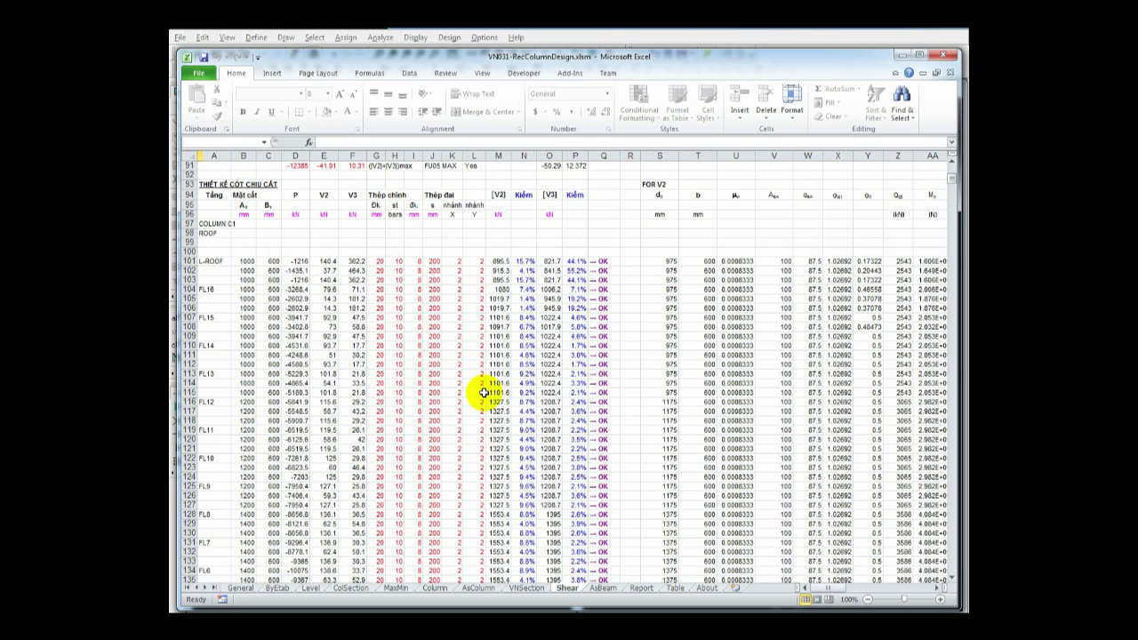
{"action": "scroll", "coordinate": [428, 243], "scroll_direction": "down", "scroll_amount": 1}
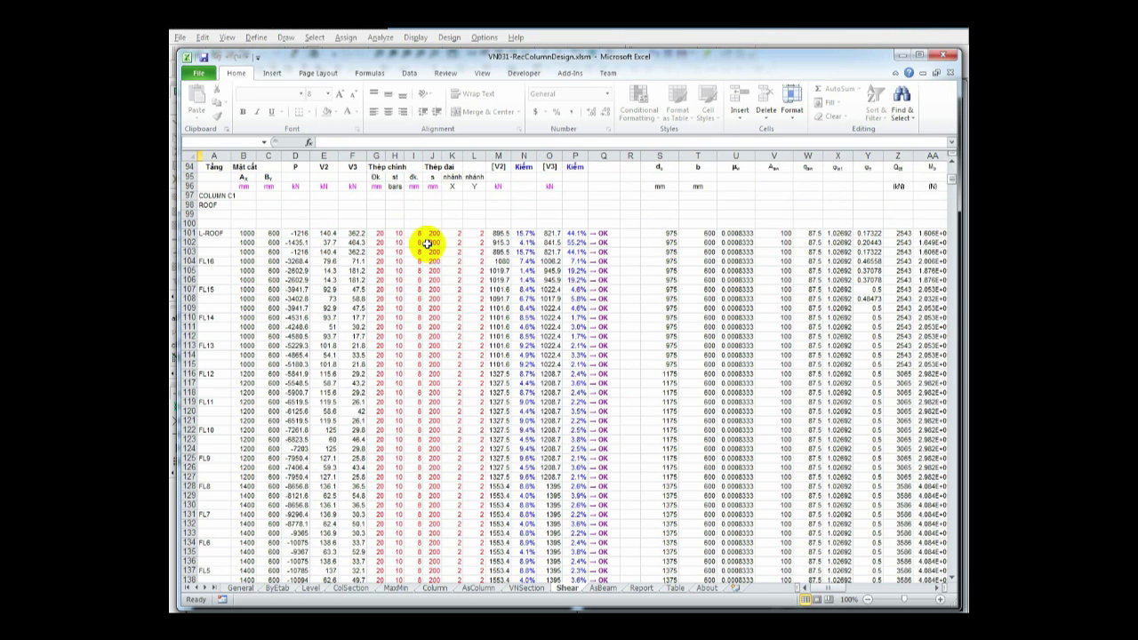
{"action": "scroll", "coordinate": [421, 246], "scroll_direction": "up", "scroll_amount": 1}
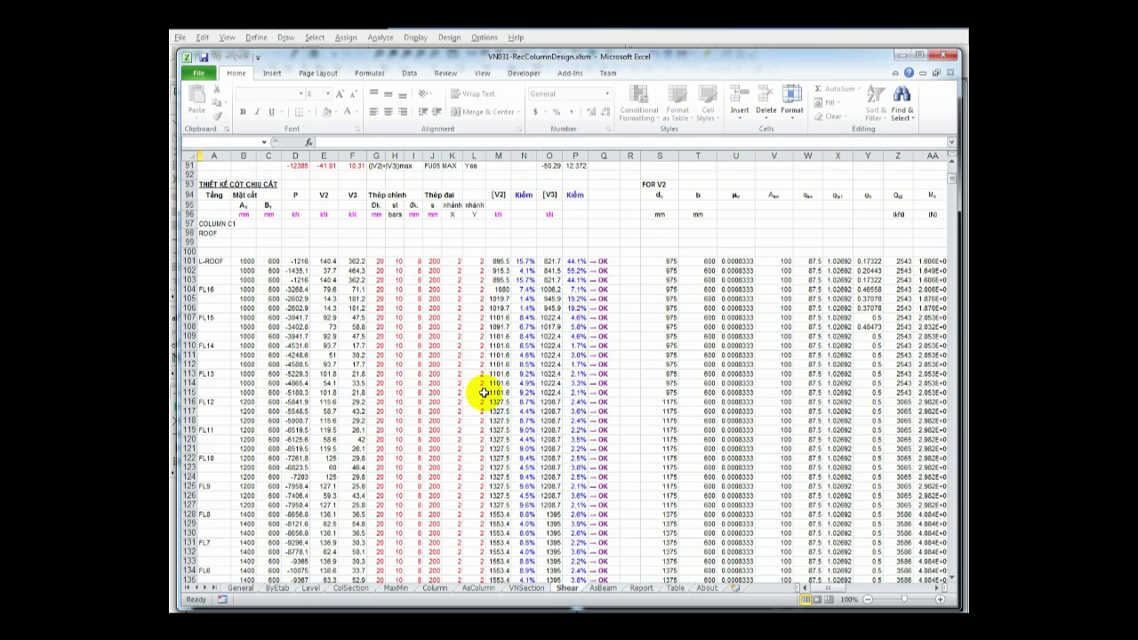
{"action": "scroll", "coordinate": [596, 467], "scroll_direction": "up", "scroll_amount": 20}
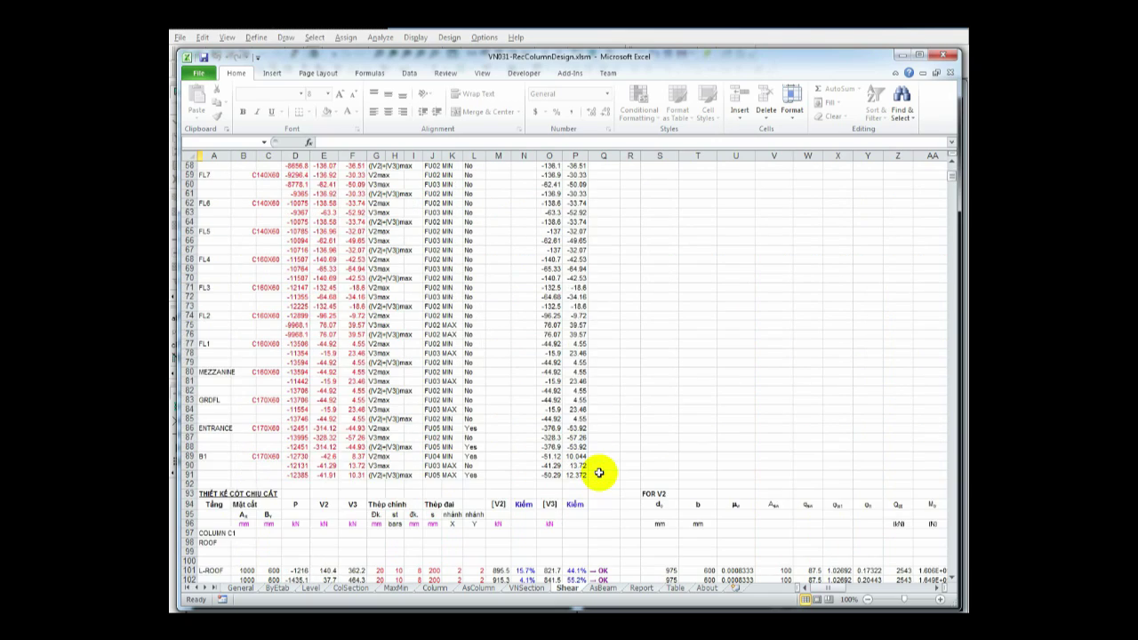
{"action": "scroll", "coordinate": [649, 578], "scroll_direction": "up", "scroll_amount": 1}
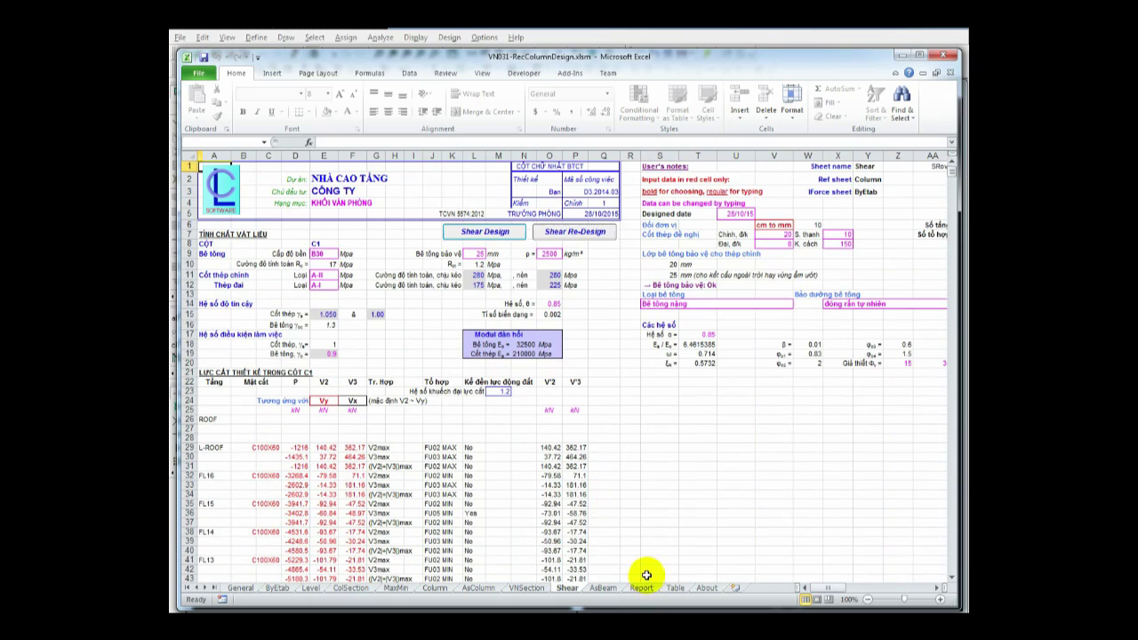
Run the As-Beam Design for column C1 on the AsBeam sheet and review its result for each floor.
{"action": "left_click", "coordinate": [603, 587]}
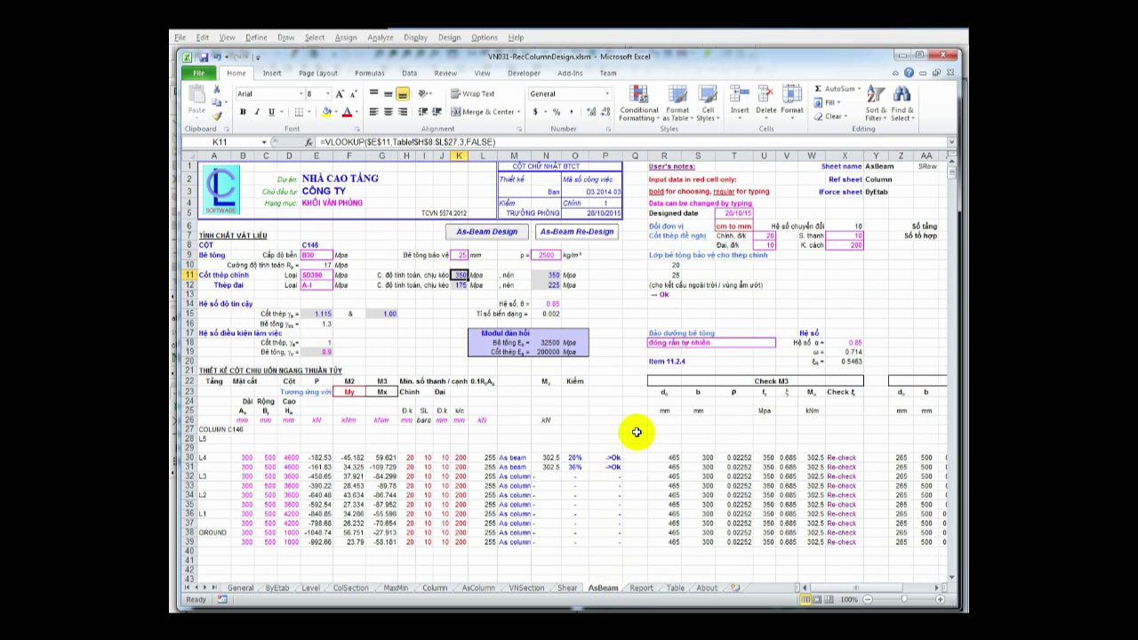
{"action": "left_click", "coordinate": [485, 231]}
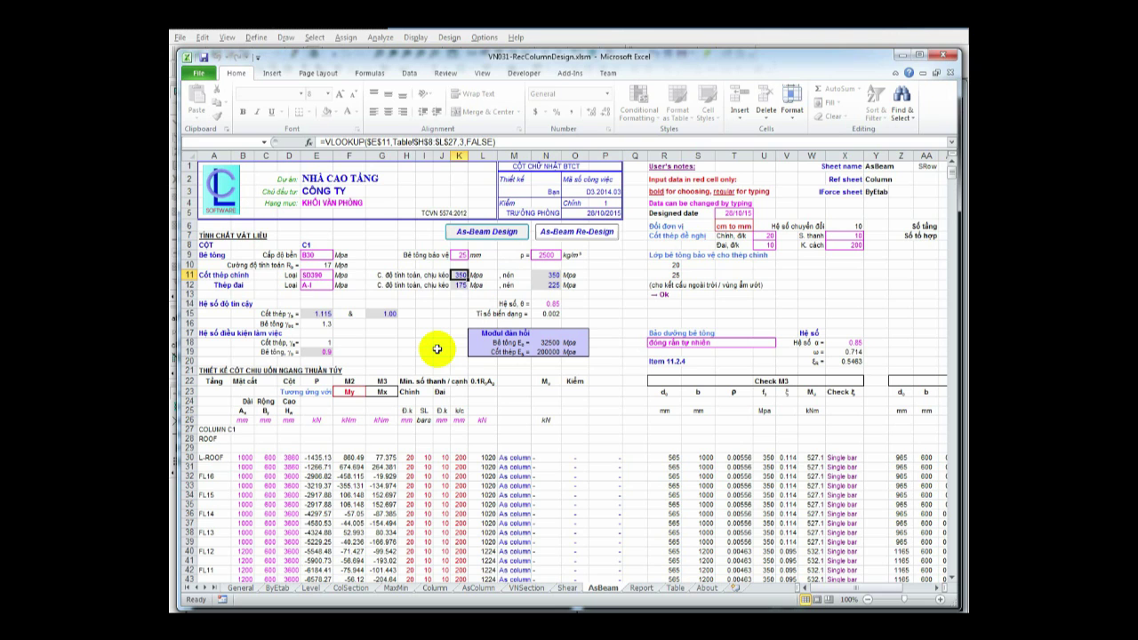
{"action": "scroll", "coordinate": [437, 349], "scroll_direction": "down", "scroll_amount": 6}
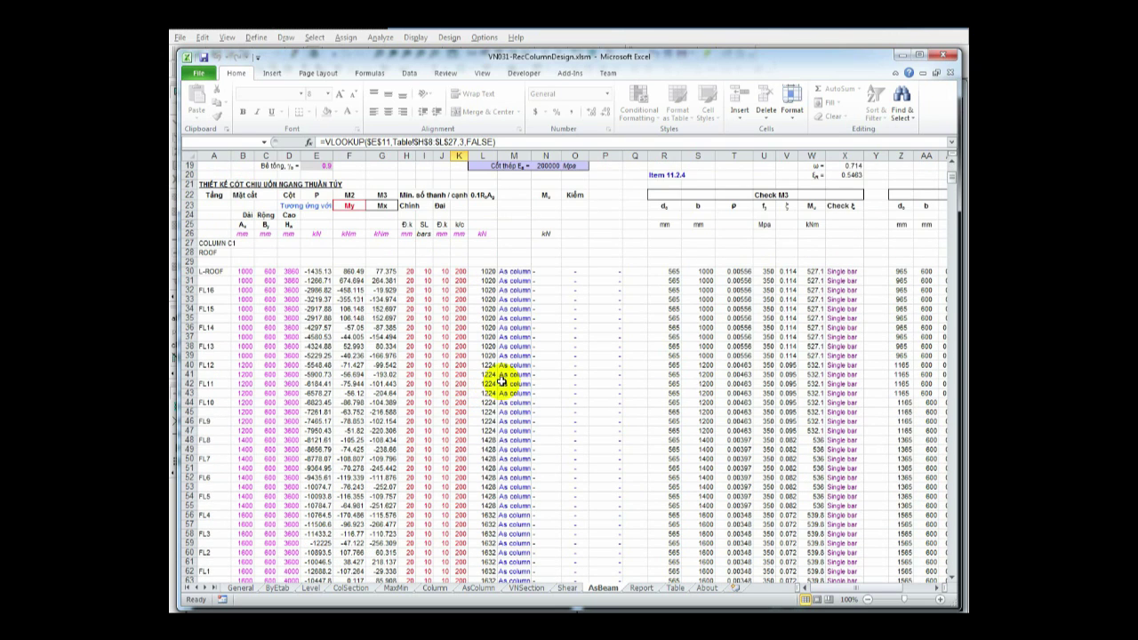
{"action": "scroll", "coordinate": [500, 380], "scroll_direction": "up", "scroll_amount": 2}
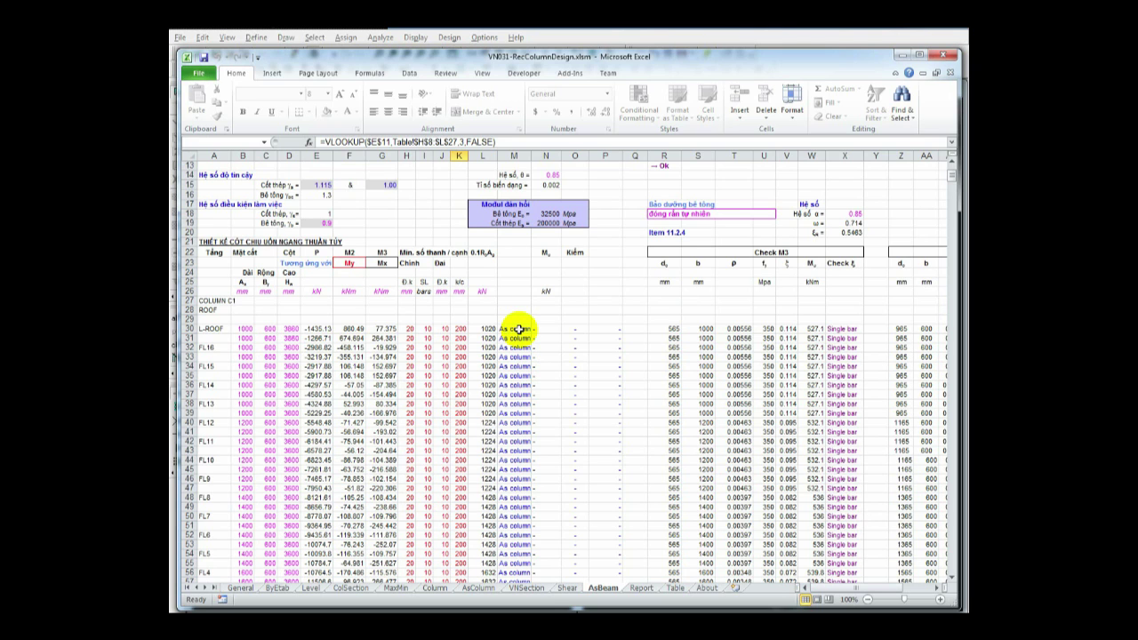
{"action": "scroll", "coordinate": [514, 382], "scroll_direction": "up", "scroll_amount": 4}
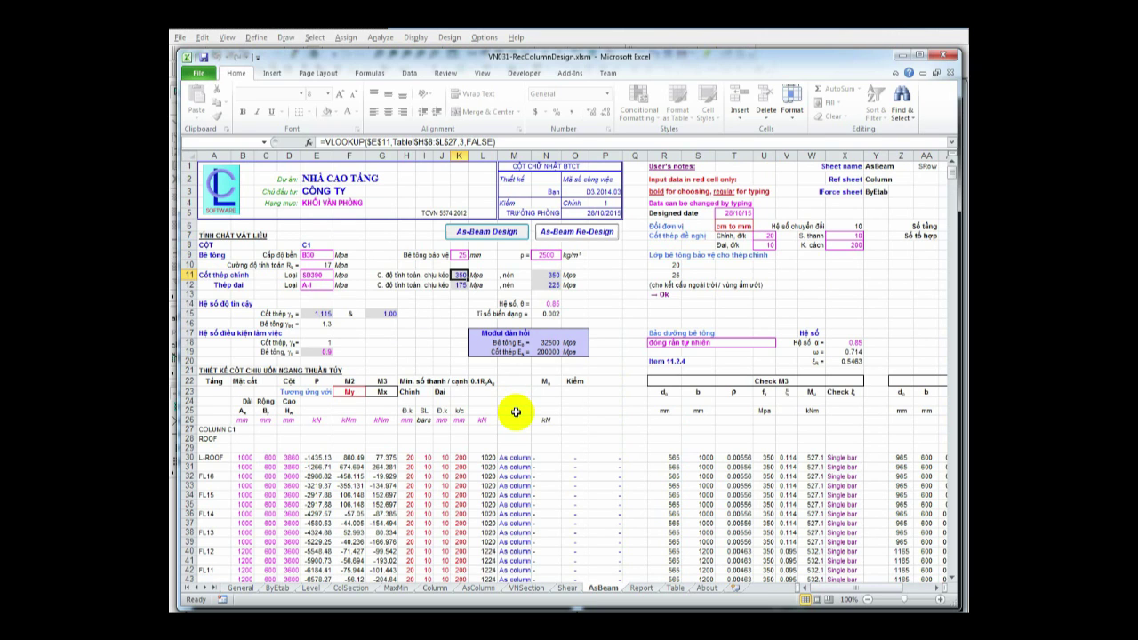
{"action": "scroll", "coordinate": [534, 443], "scroll_direction": "down", "scroll_amount": 1}
{"action": "scroll", "coordinate": [538, 449], "scroll_direction": "up", "scroll_amount": 1}
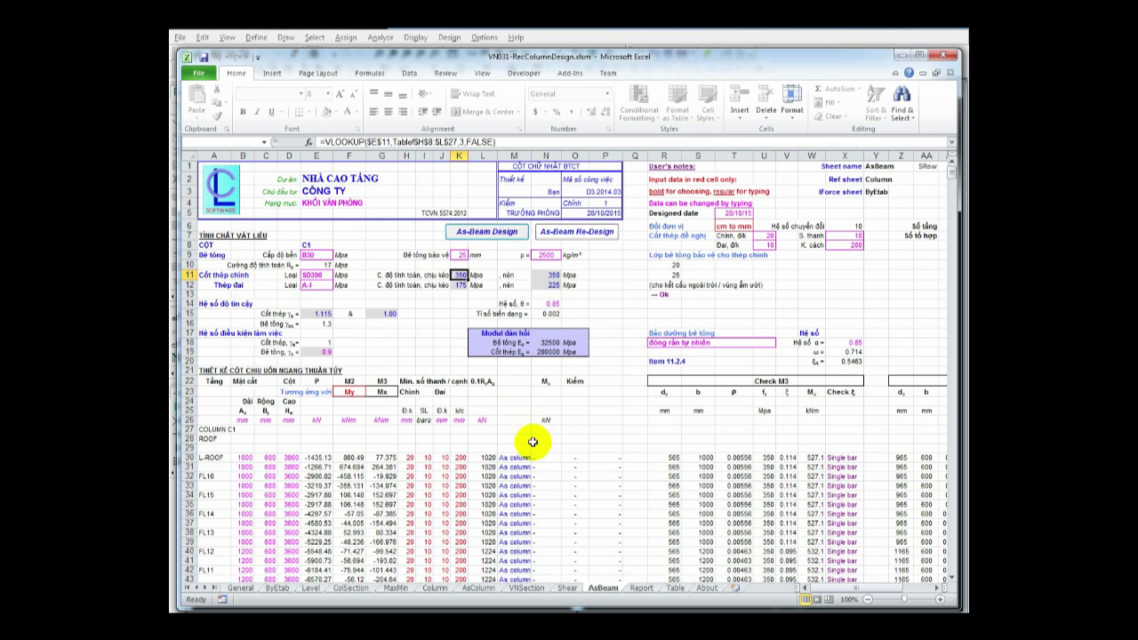
{"action": "scroll", "coordinate": [533, 443], "scroll_direction": "down", "scroll_amount": 1}
{"action": "scroll", "coordinate": [544, 450], "scroll_direction": "up", "scroll_amount": 1}
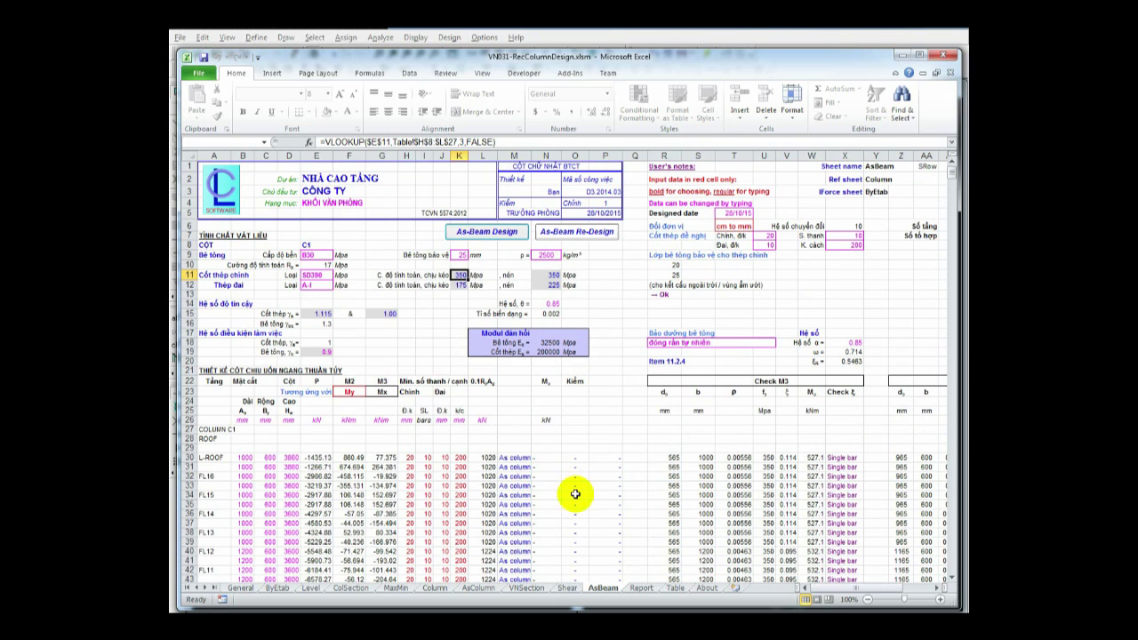
Review the capacity results written for each column C1 section on the Report sheet, from C1000x600 through C1400x600.
{"action": "left_click", "coordinate": [642, 588]}
{"action": "scroll", "coordinate": [525, 418], "scroll_direction": "down", "scroll_amount": 1}
{"action": "scroll", "coordinate": [401, 391], "scroll_direction": "up", "scroll_amount": 3}
{"action": "scroll", "coordinate": [302, 373], "scroll_direction": "down", "scroll_amount": 3}
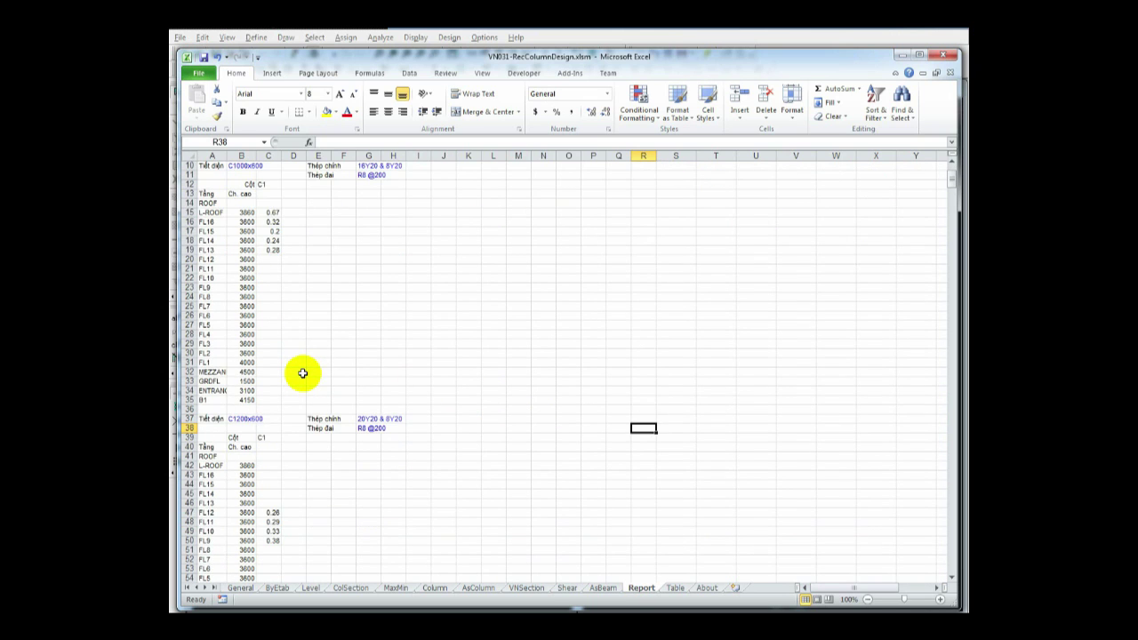
{"action": "scroll", "coordinate": [302, 373], "scroll_direction": "down", "scroll_amount": 6}
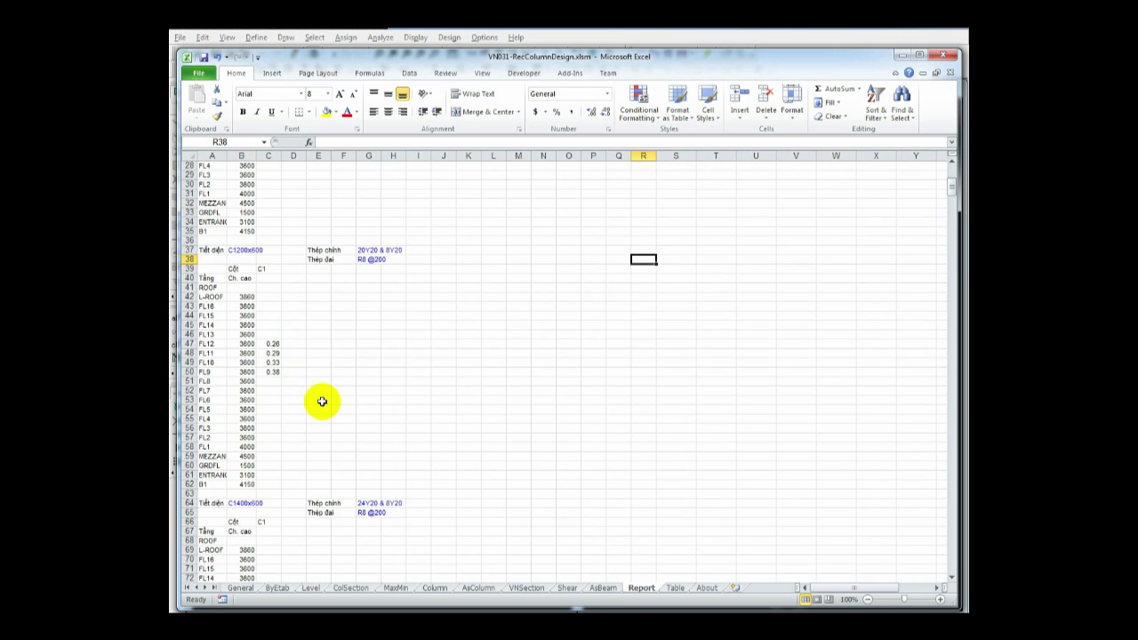
{"action": "scroll", "coordinate": [322, 402], "scroll_direction": "down", "scroll_amount": 7}
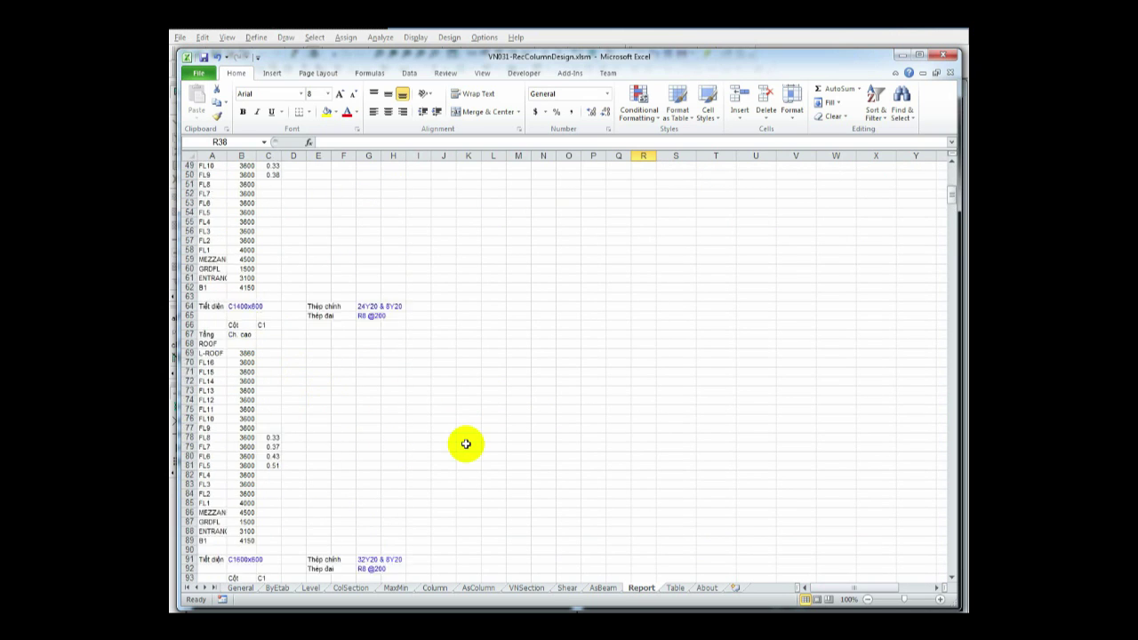
{"action": "scroll", "coordinate": [466, 444], "scroll_direction": "up", "scroll_amount": 16}
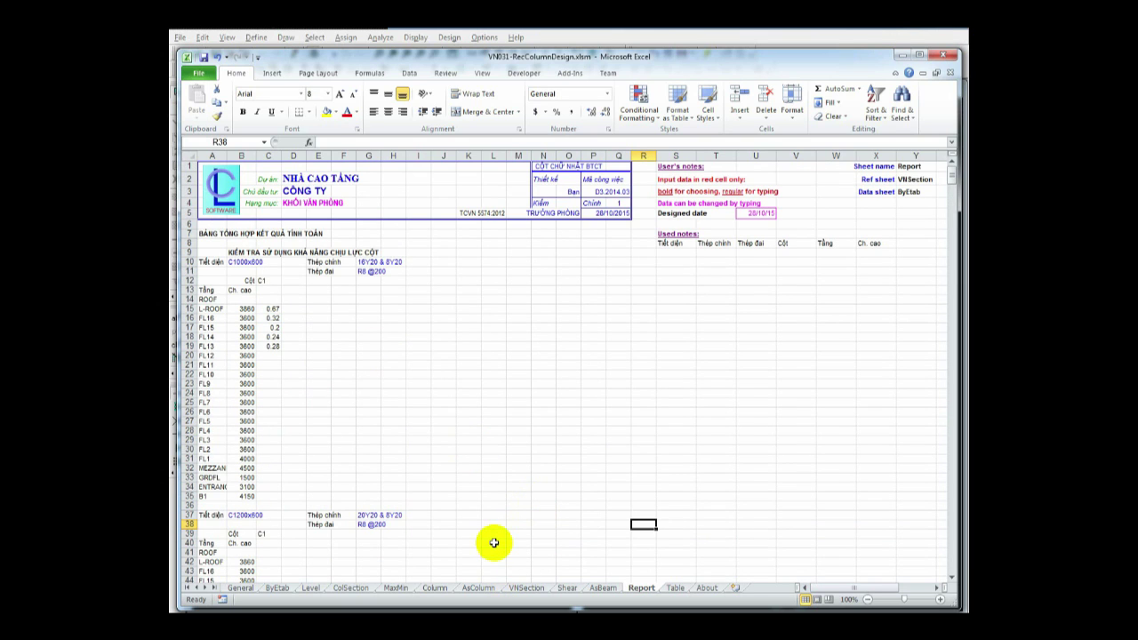
Select C2 as the design column on the Column sheet and load its internal forces with Assigned Column.
{"action": "left_click", "coordinate": [437, 589]}
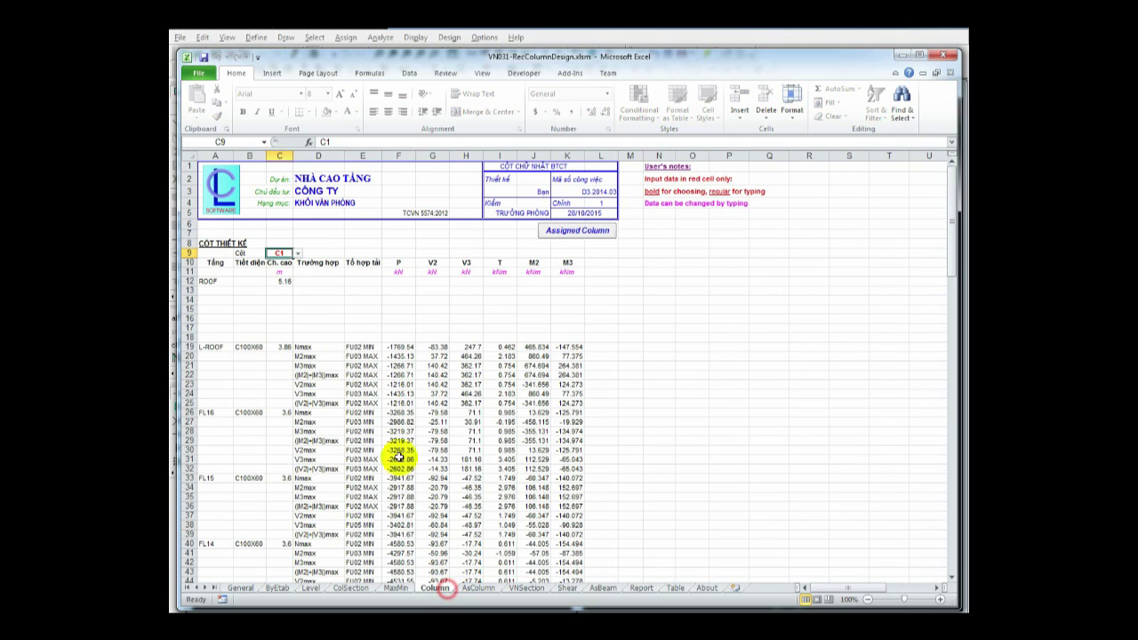
{"action": "left_click", "coordinate": [299, 254]}
{"action": "left_click", "coordinate": [275, 271]}
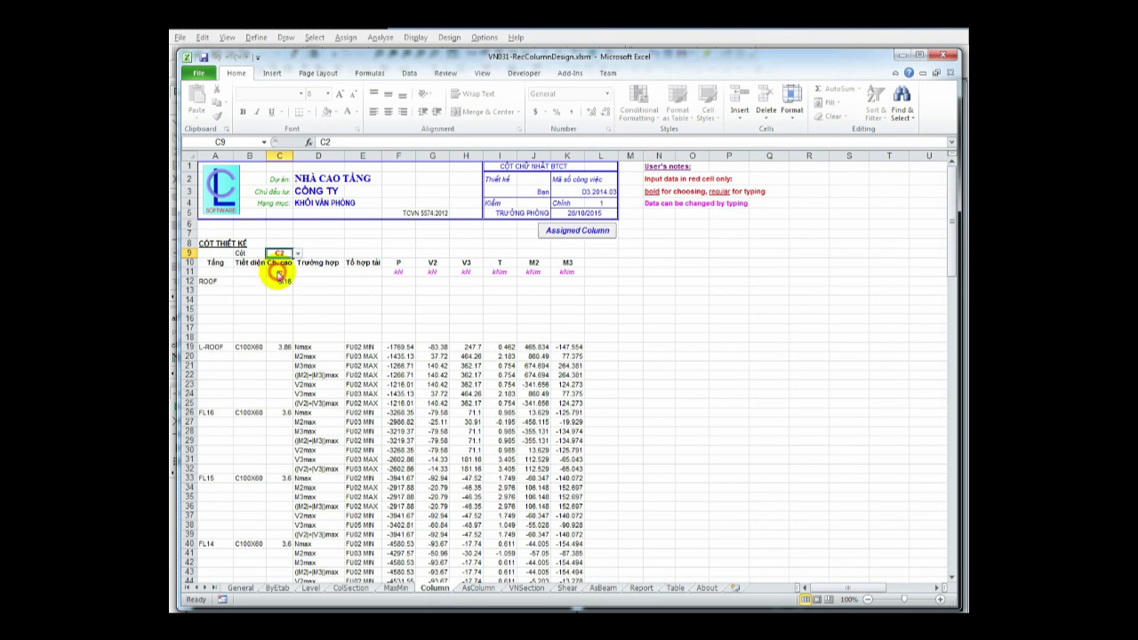
{"action": "left_click", "coordinate": [592, 235]}
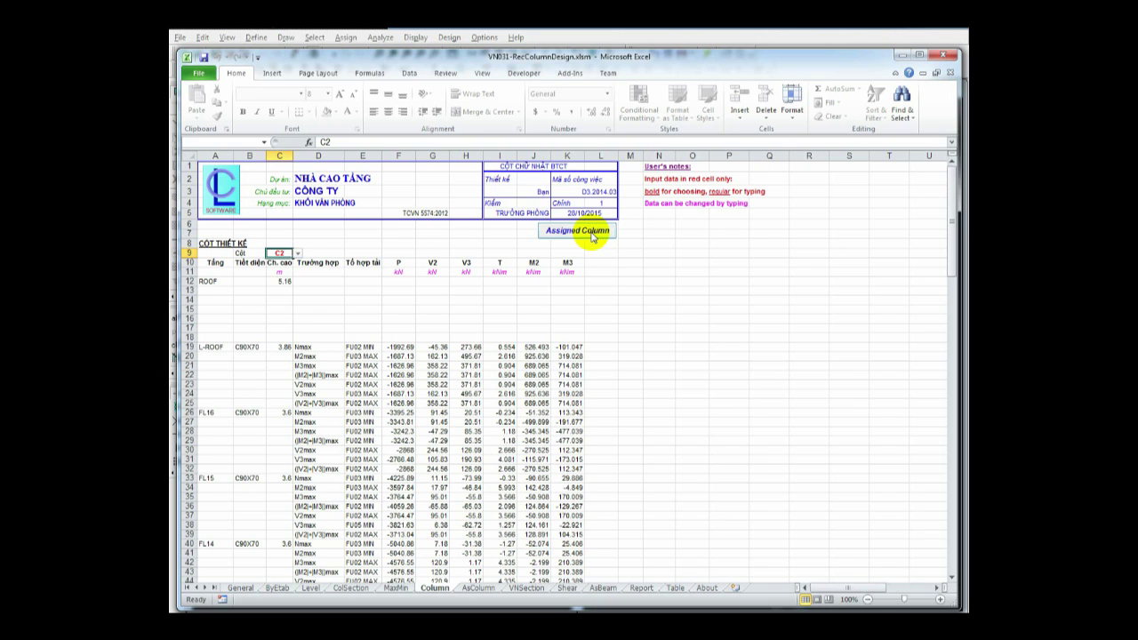
Look through the VNSection, Shear and Report sheets used to repeat the design for column C2.
{"action": "left_click", "coordinate": [534, 590]}
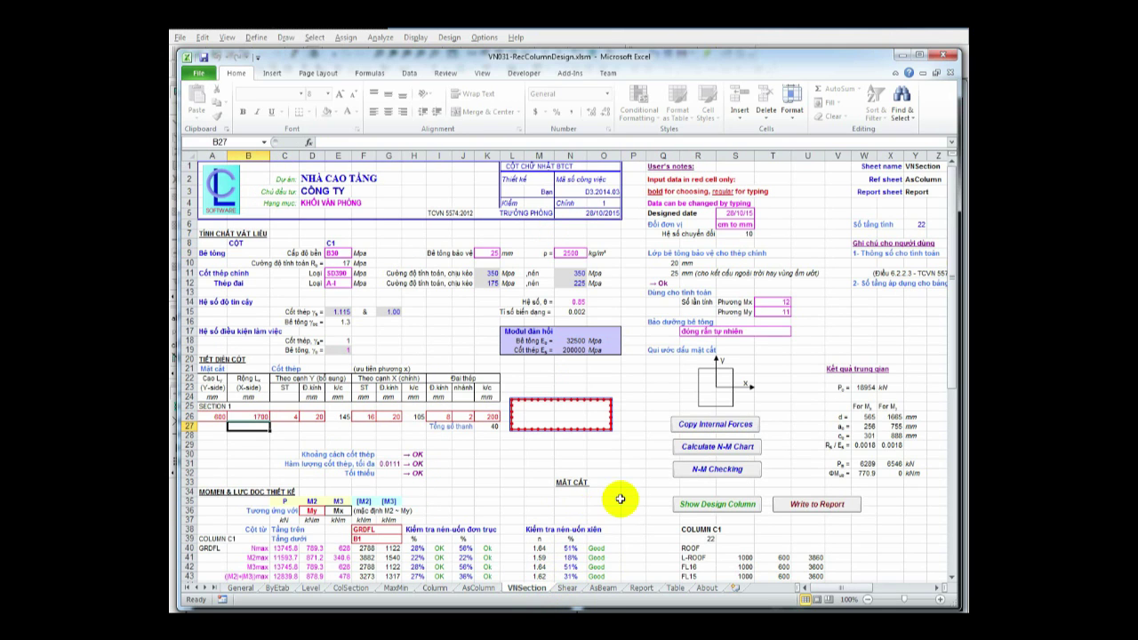
{"action": "scroll", "coordinate": [604, 545], "scroll_direction": "down", "scroll_amount": 1}
{"action": "left_click", "coordinate": [569, 589]}
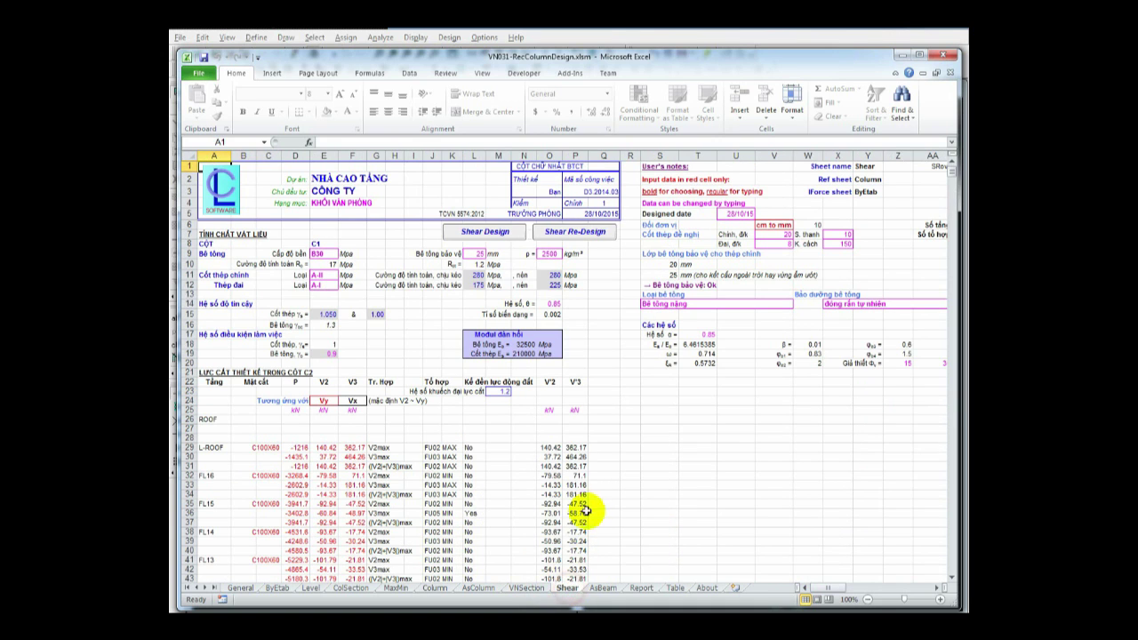
{"action": "left_click", "coordinate": [531, 590]}
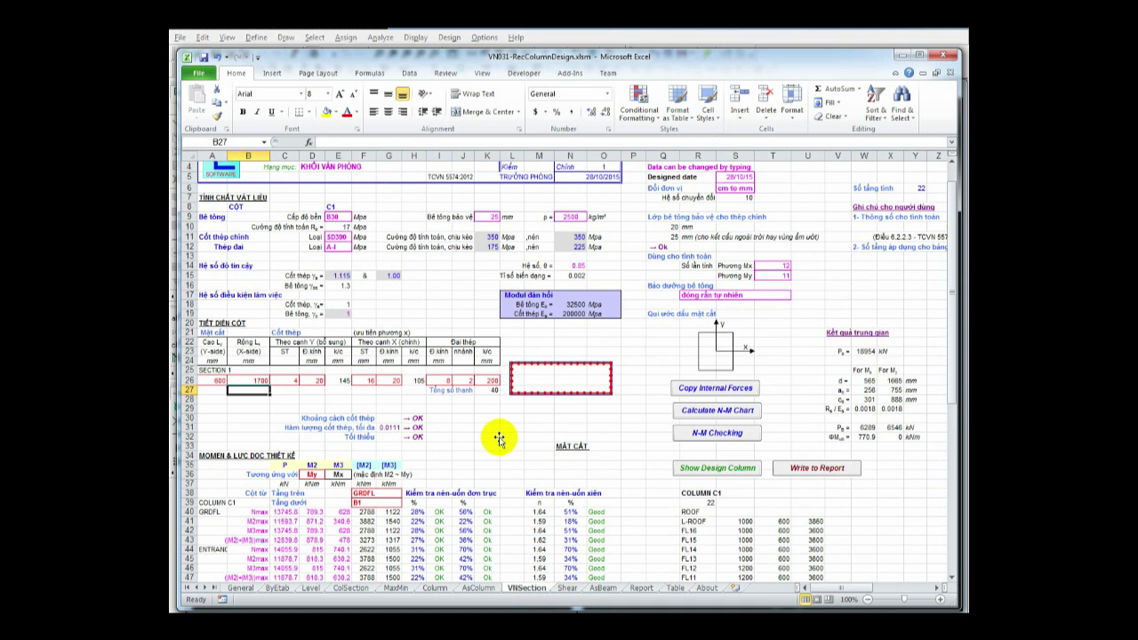
{"action": "scroll", "coordinate": [512, 445], "scroll_direction": "down", "scroll_amount": 2}
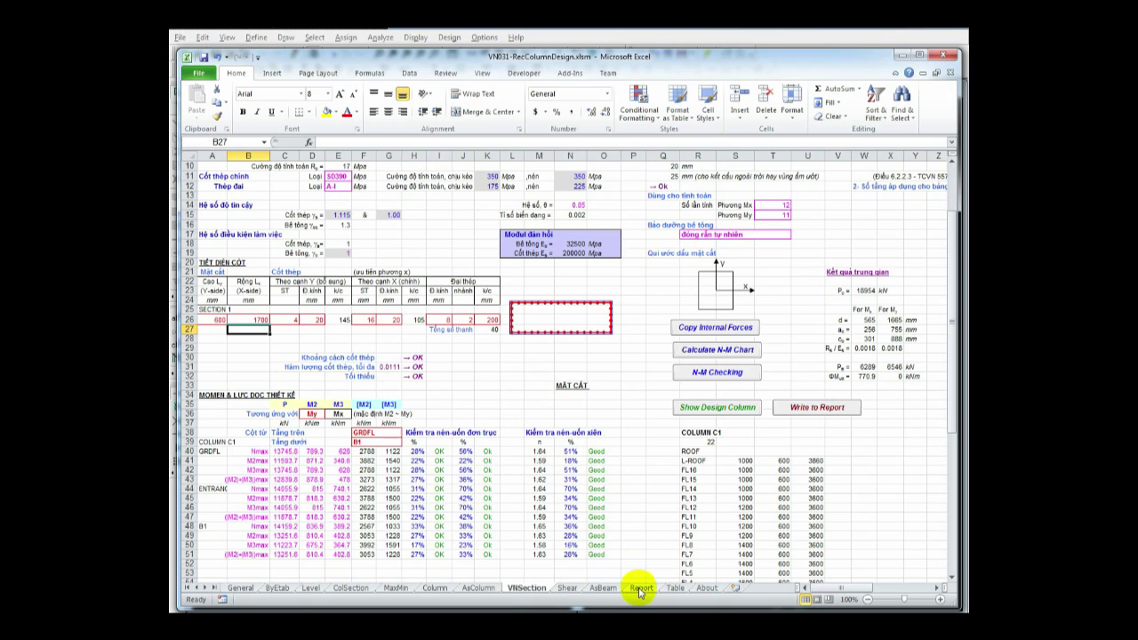
{"action": "left_click", "coordinate": [640, 589]}
{"action": "scroll", "coordinate": [595, 473], "scroll_direction": "down", "scroll_amount": 3}
{"action": "scroll", "coordinate": [595, 472], "scroll_direction": "up", "scroll_amount": 3}
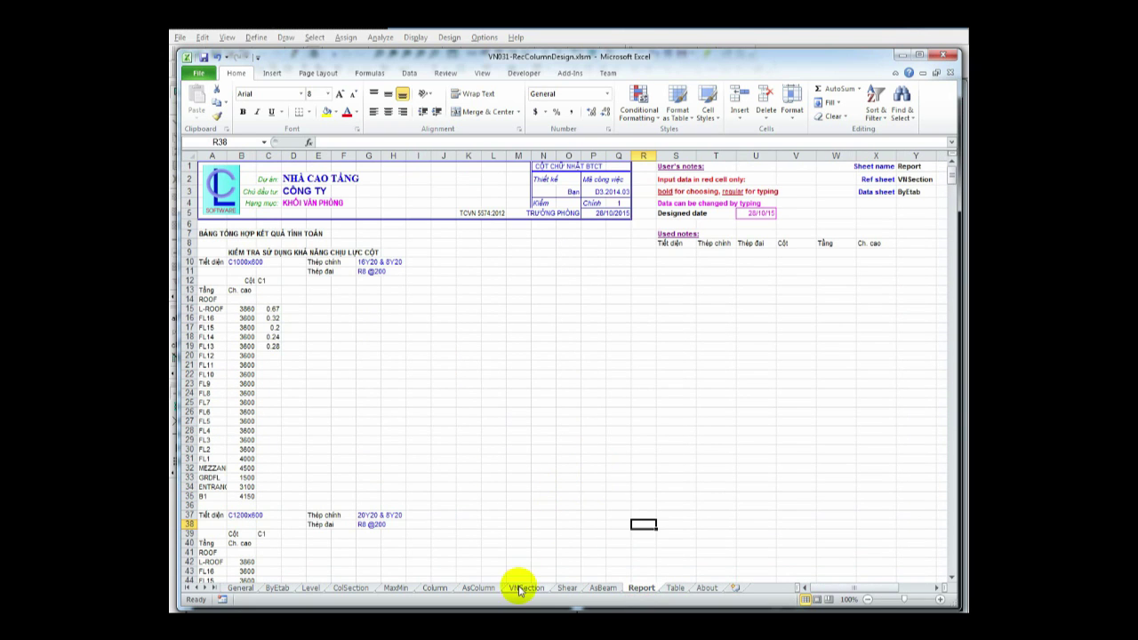